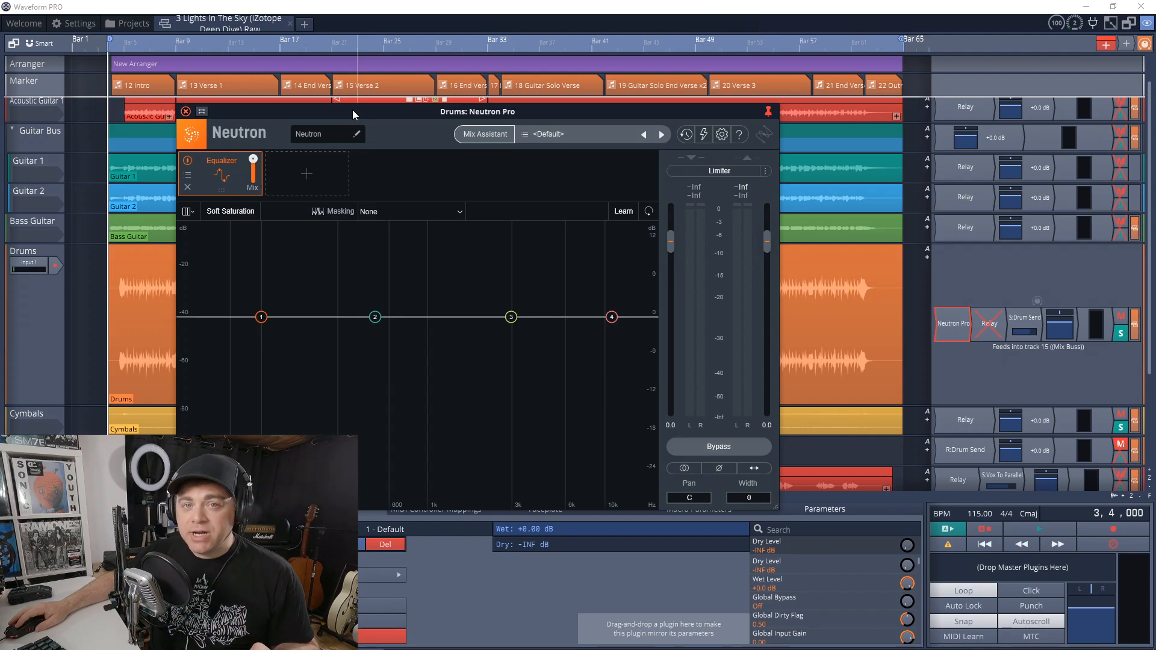
Set up the Mix Assistant's Track Enhance on the drums track with Drums as instrument, Balanced style and Medium intensity.
{"action": "left_click_drag", "start_coordinate": [352, 109], "coordinate": [382, 126]}
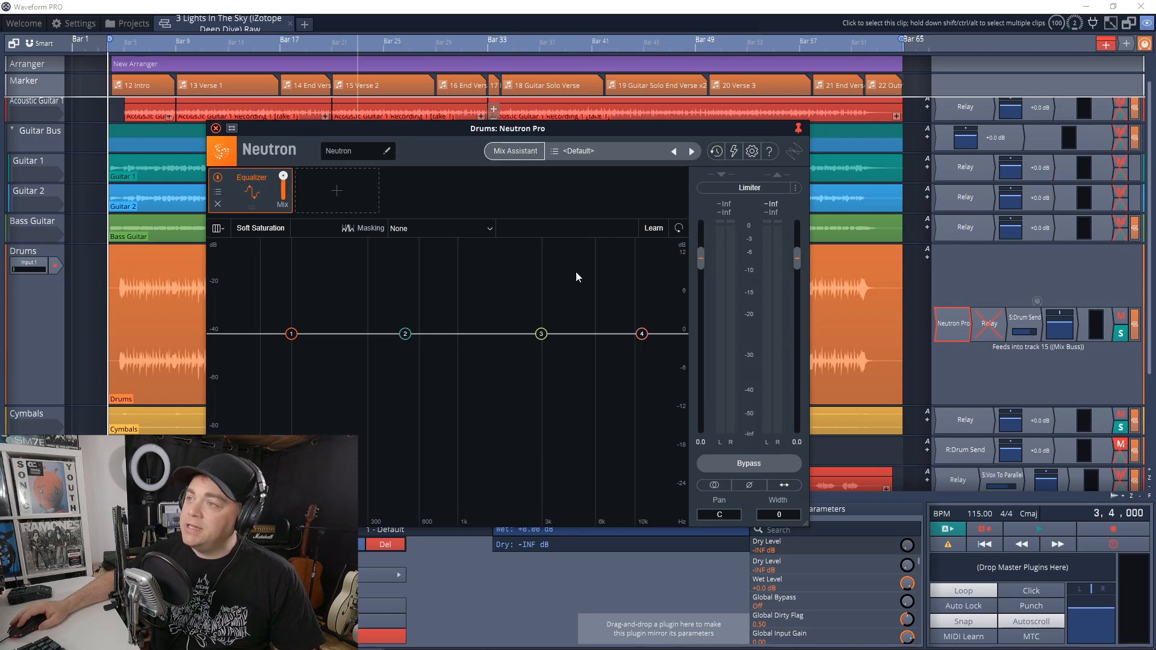
{"action": "left_click", "coordinate": [524, 155]}
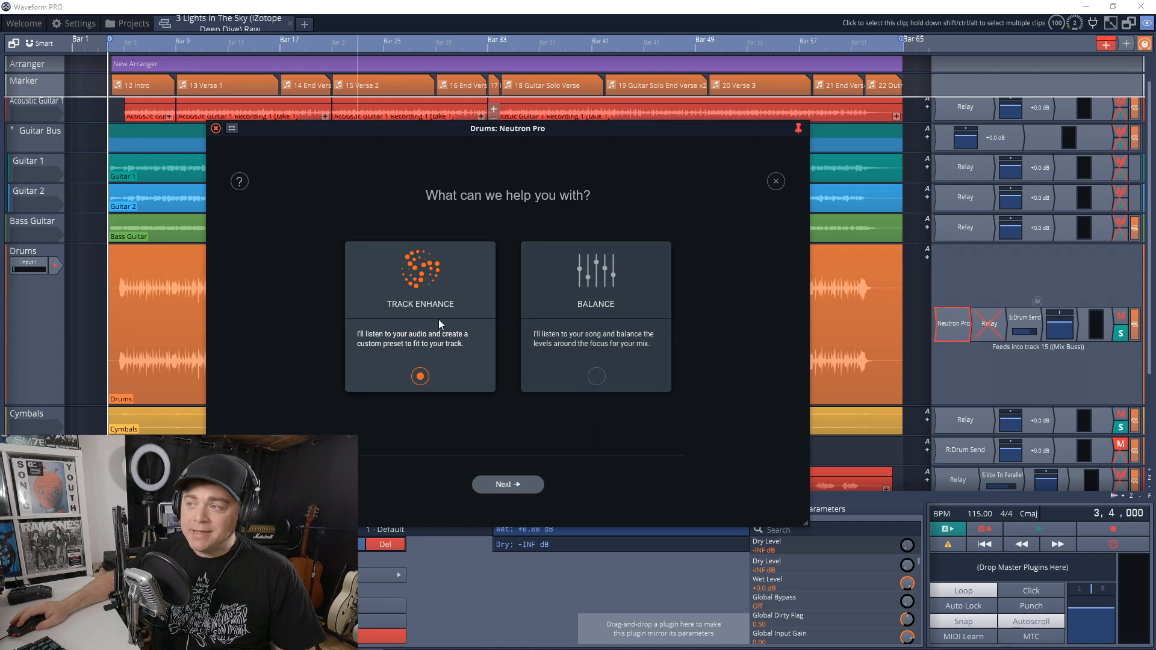
{"action": "left_click", "coordinate": [499, 484]}
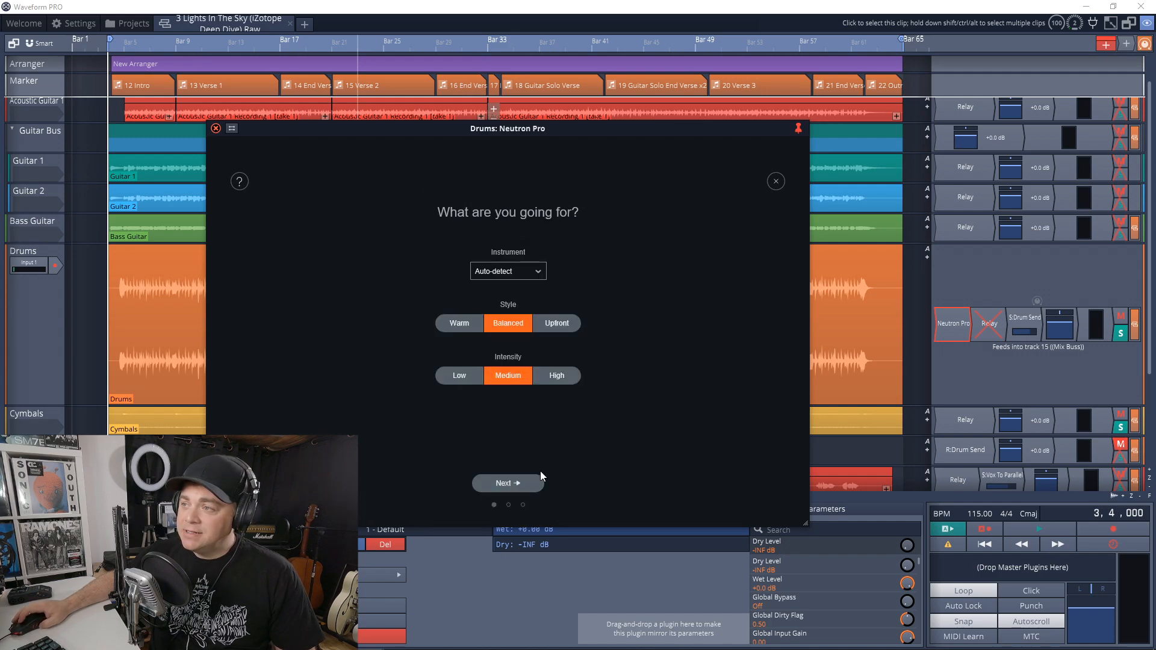
{"action": "left_click", "coordinate": [507, 271]}
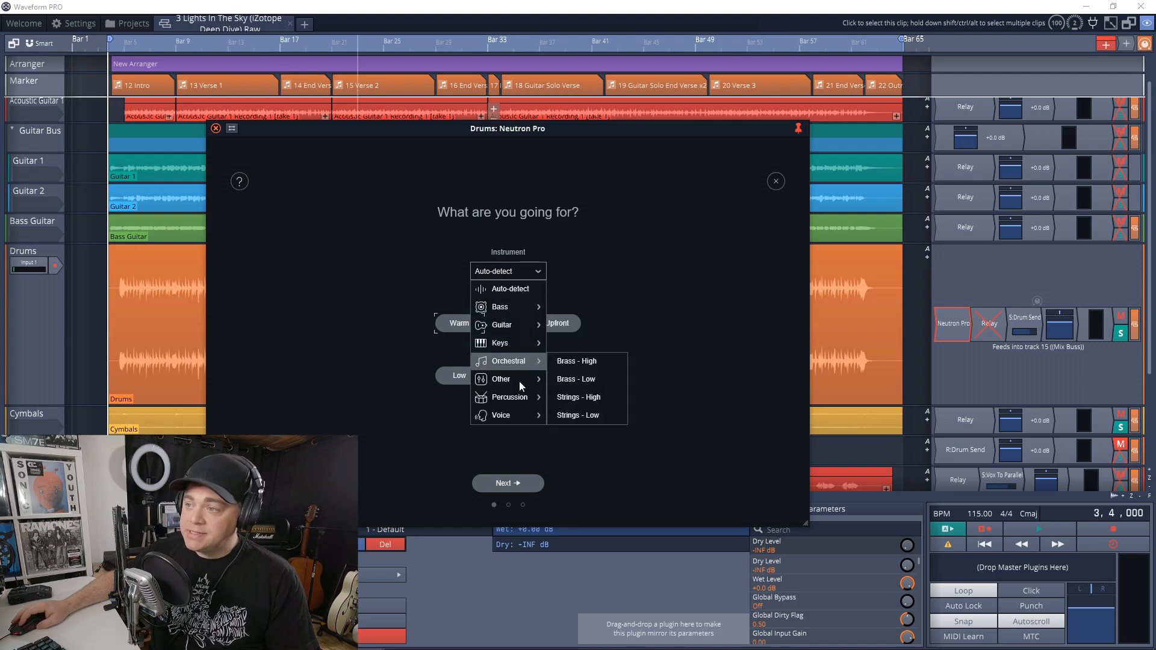
{"action": "mouse_move", "coordinate": [520, 399]}
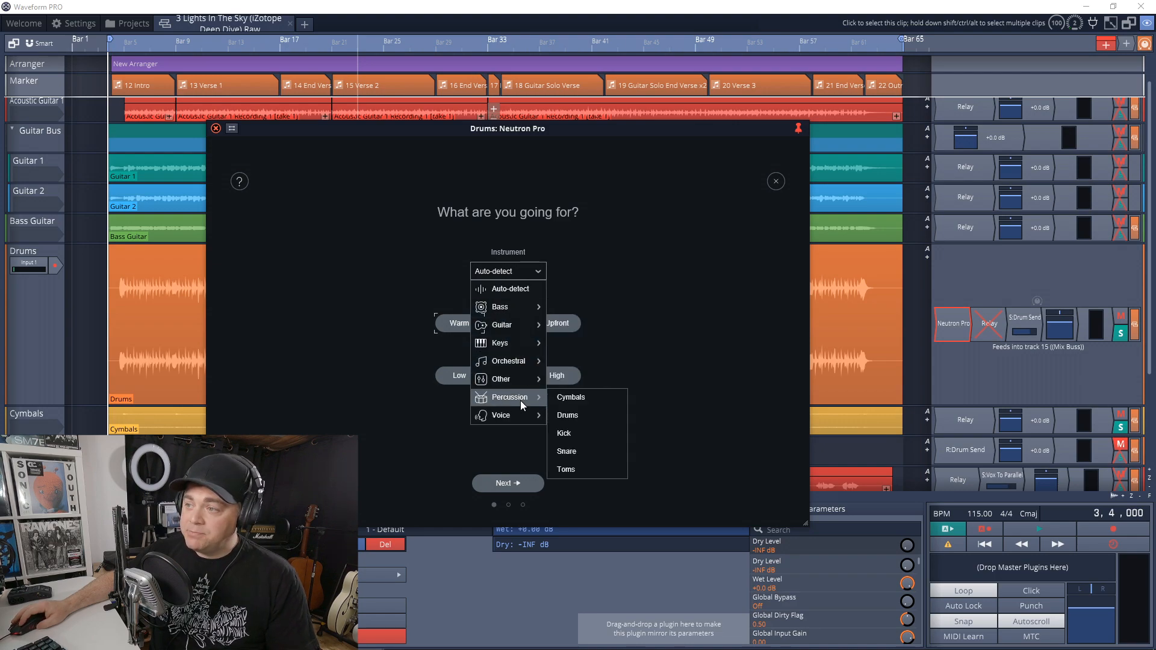
{"action": "left_click", "coordinate": [564, 416]}
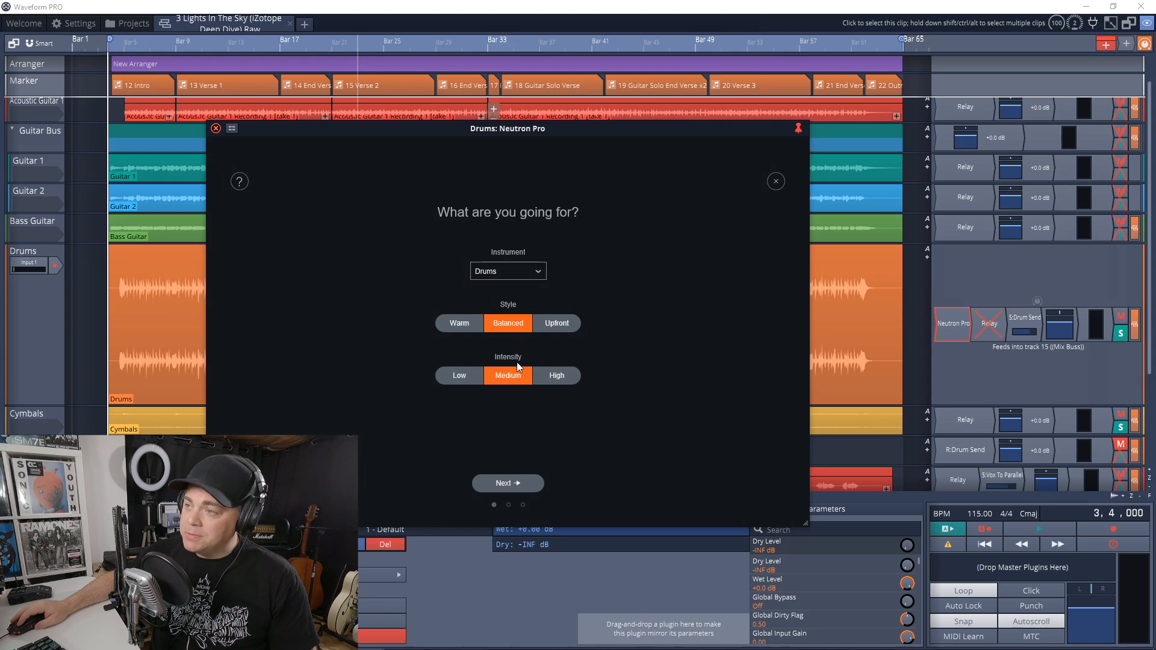
Play the drums so the Mix Assistant can analyze them, and accept its suggested signal chain.
{"action": "left_click", "coordinate": [510, 484]}
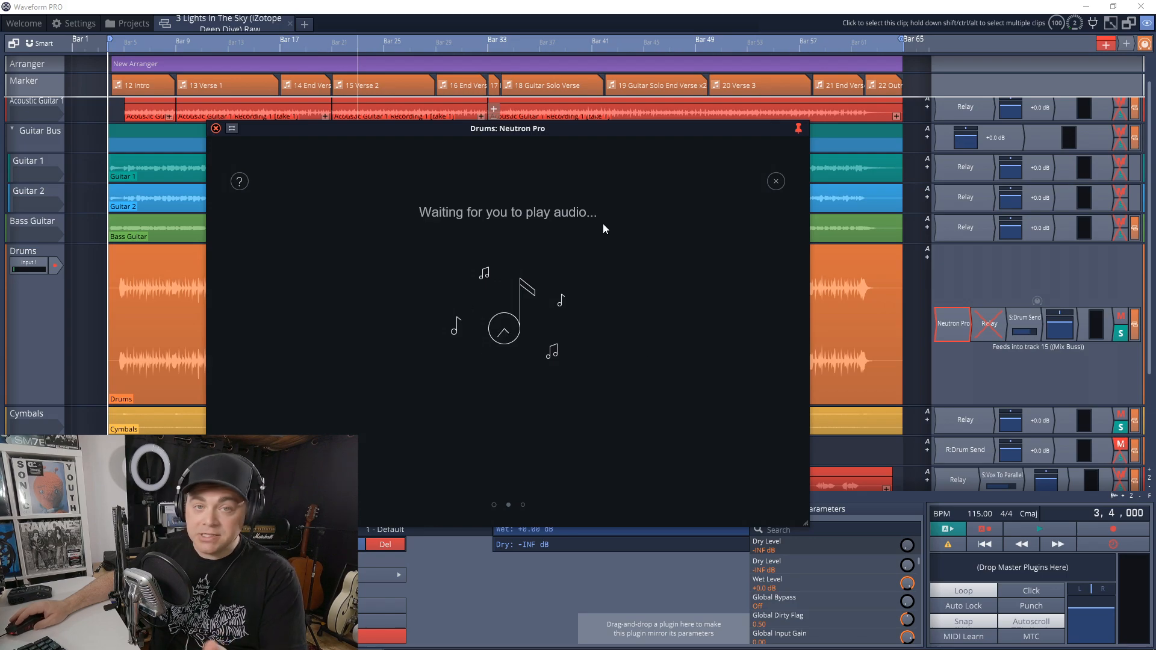
{"action": "key", "text": "space"}
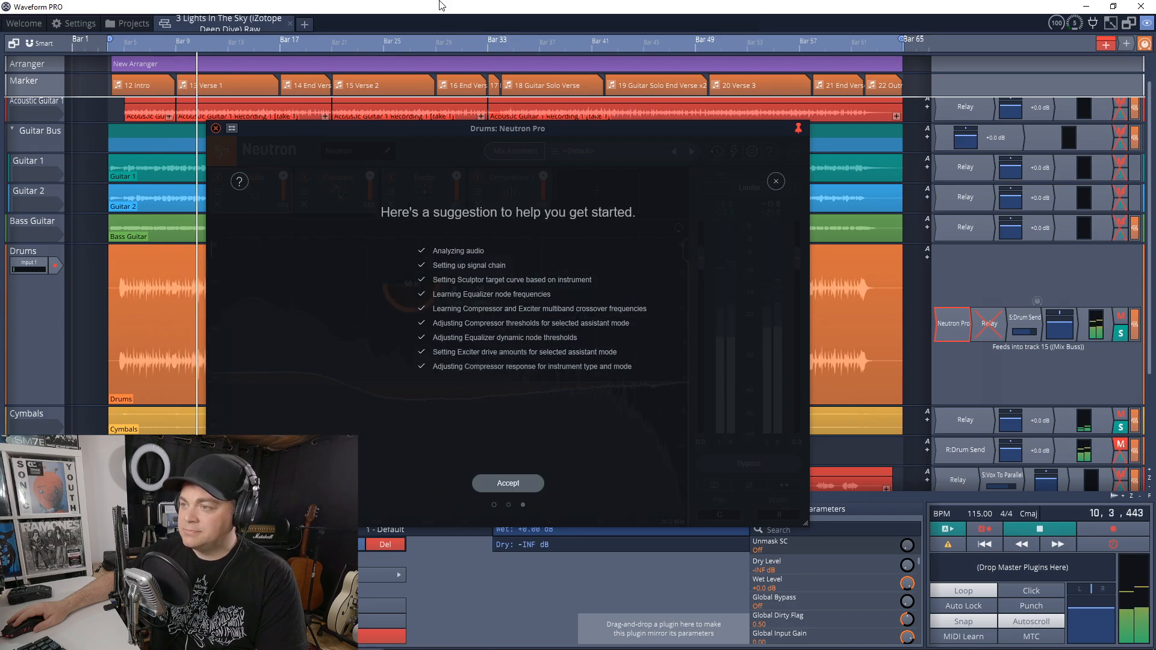
{"action": "left_click", "coordinate": [510, 486]}
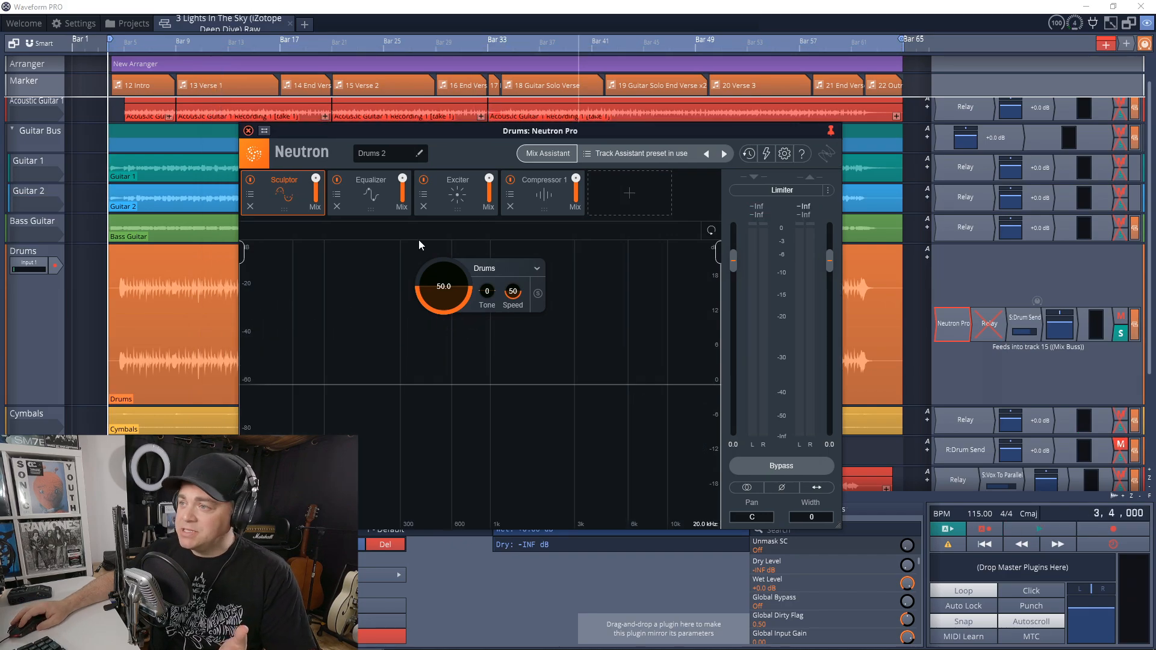
Examine the suggested settings in the Equalizer, Exciter and Compressor 1 modules.
{"action": "left_click", "coordinate": [356, 192]}
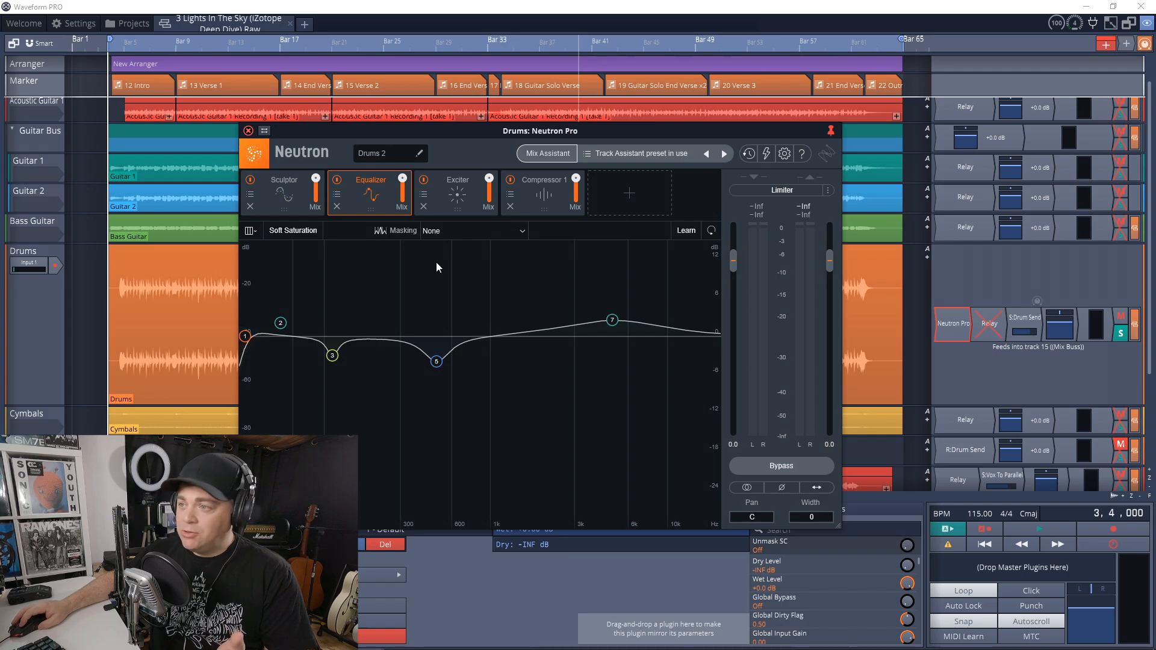
{"action": "left_click", "coordinate": [453, 179]}
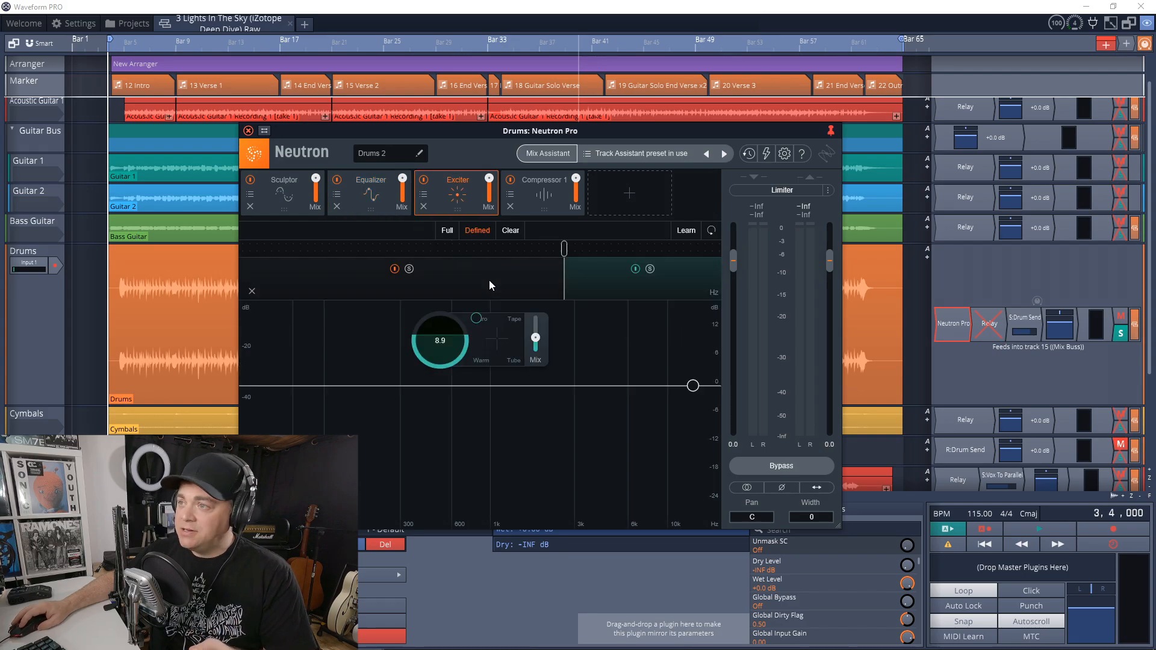
{"action": "left_click", "coordinate": [539, 191]}
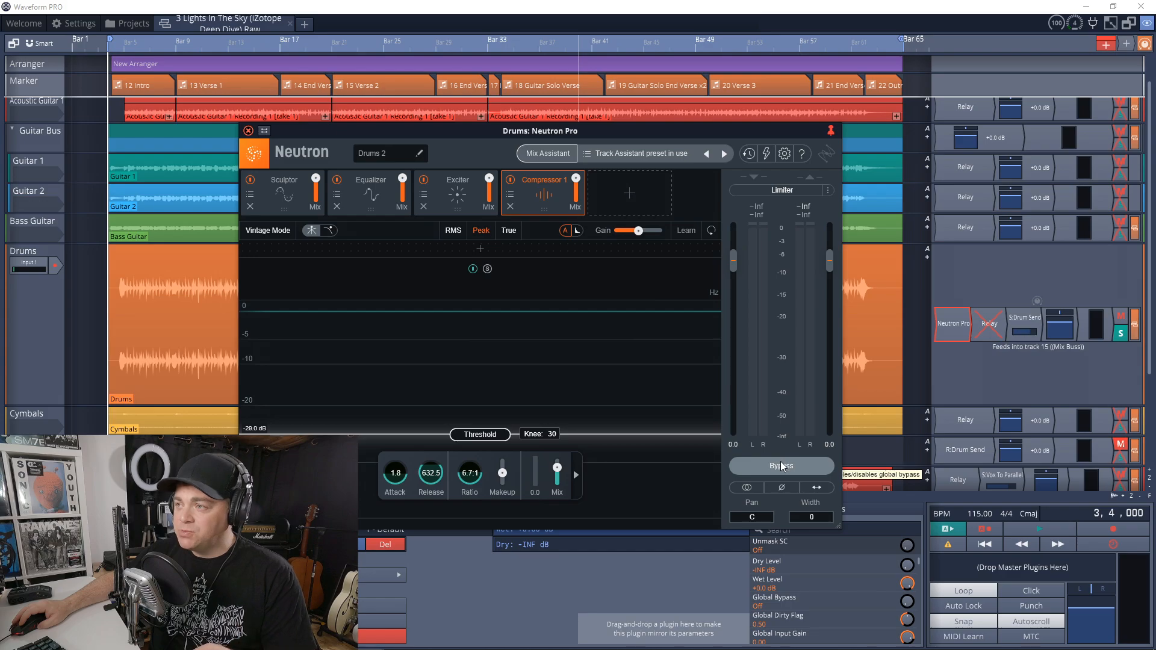
Play the song and compare the drums with and without the assistant's processing by toggling the global bypass twice.
{"action": "key", "text": "space"}
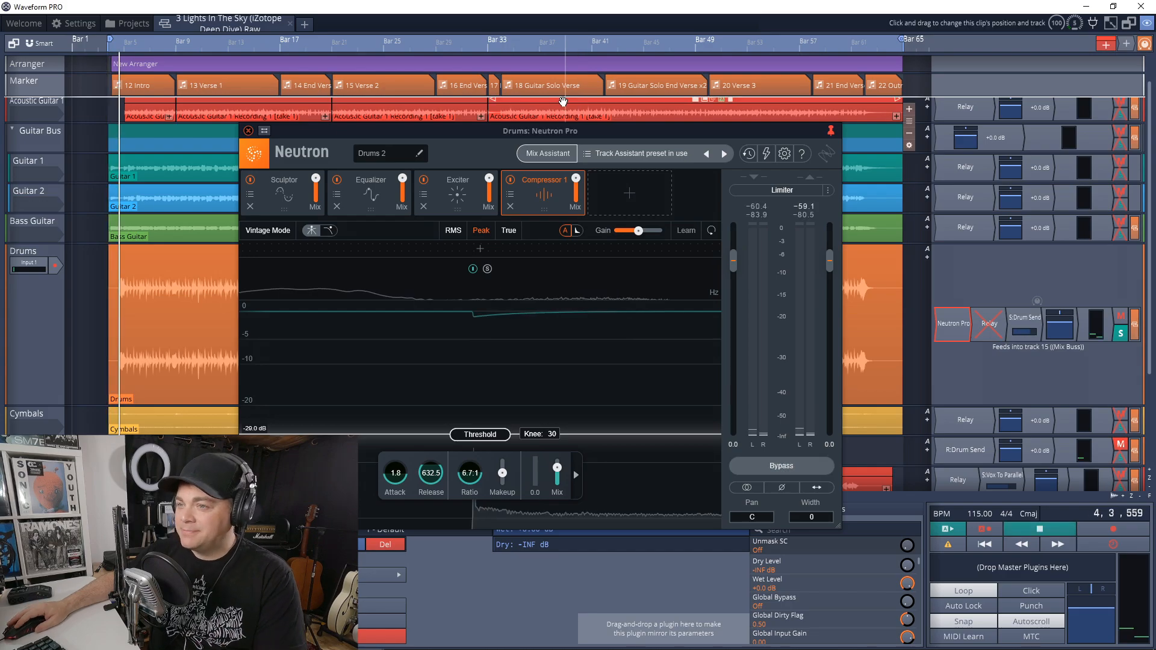
{"action": "left_click", "coordinate": [776, 469]}
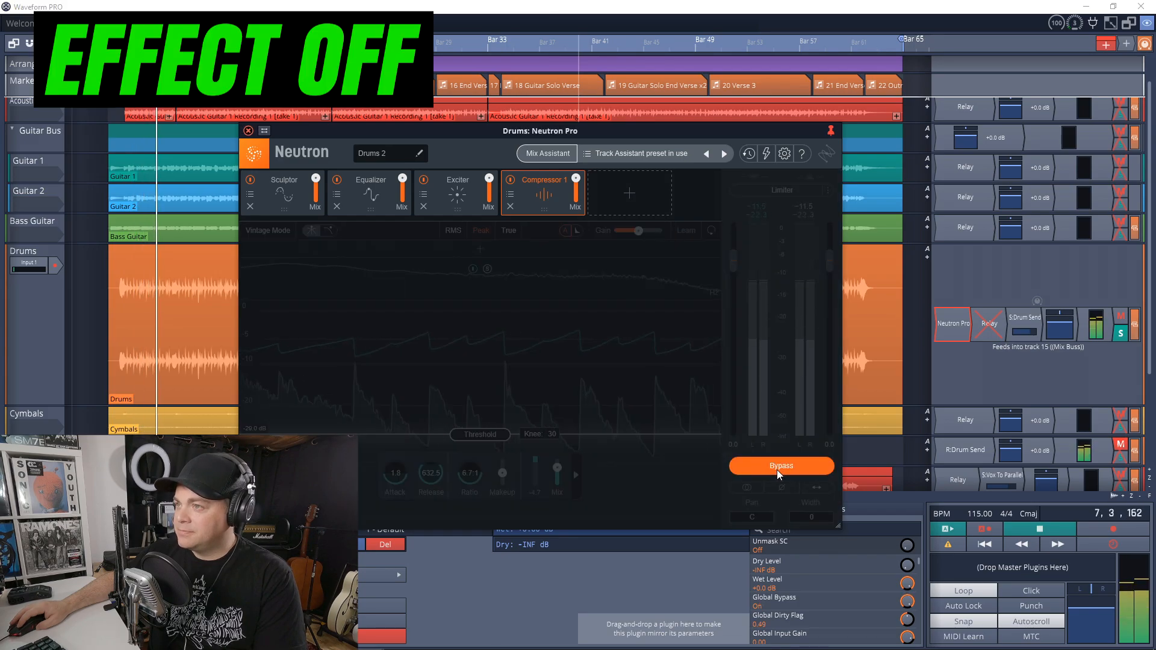
{"action": "left_click", "coordinate": [777, 470]}
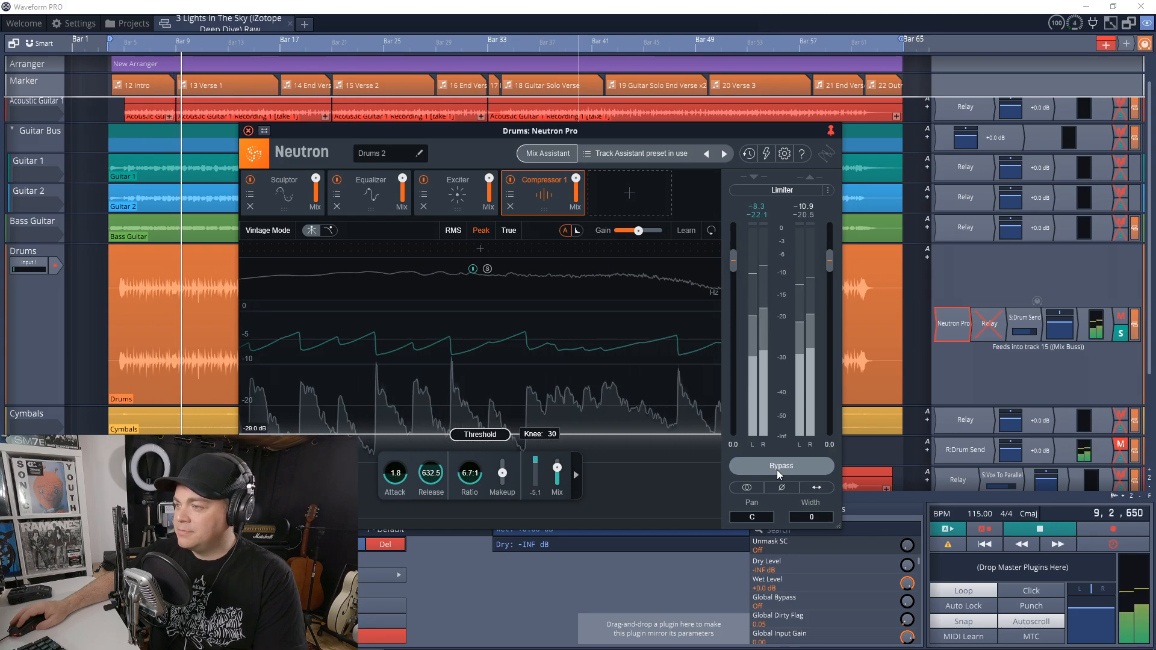
{"action": "left_click", "coordinate": [776, 469]}
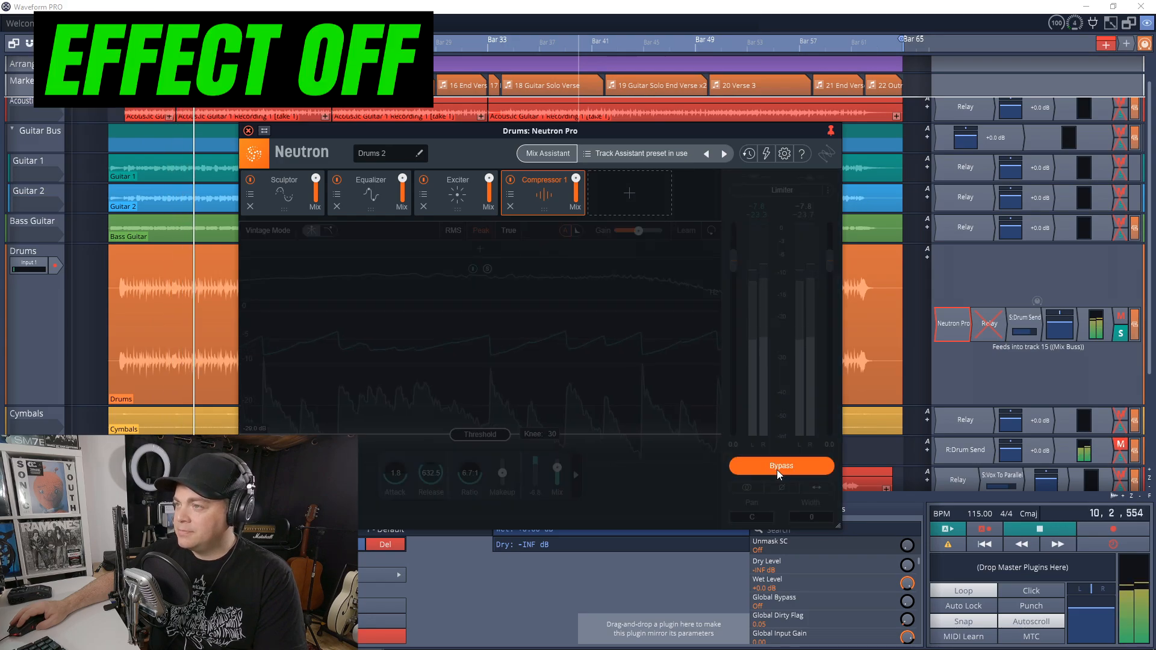
{"action": "left_click", "coordinate": [776, 469]}
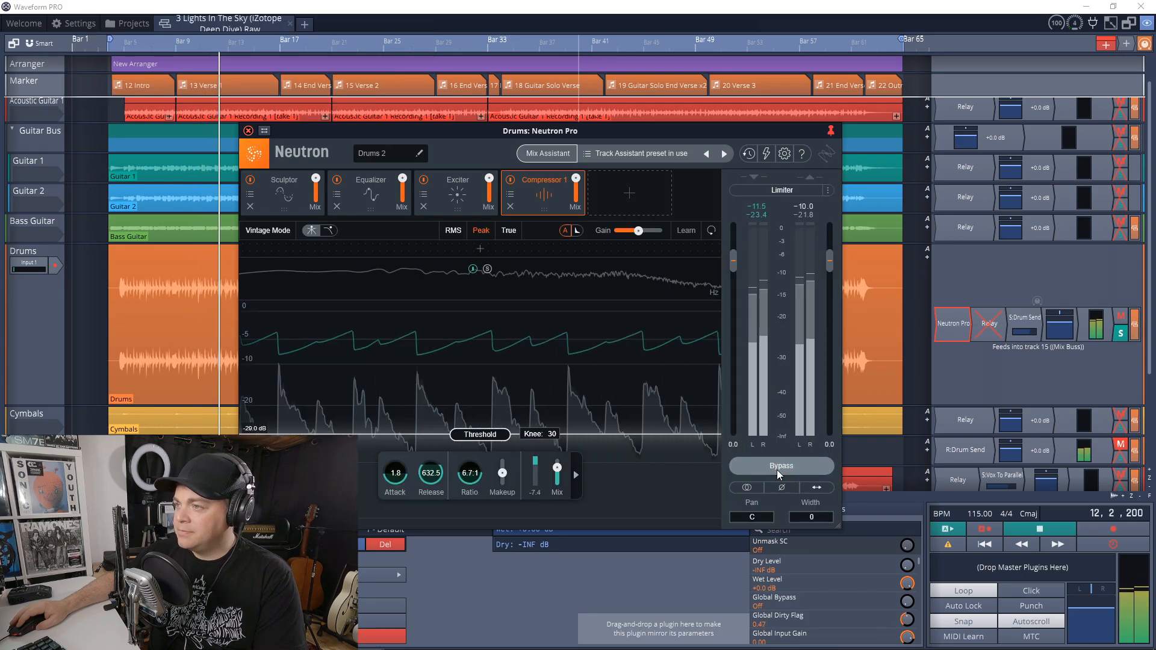
Watch how the Exciter, Equalizer, Sculptor and Compressor 1 modules react to the drums during playback.
{"action": "left_click", "coordinate": [443, 181]}
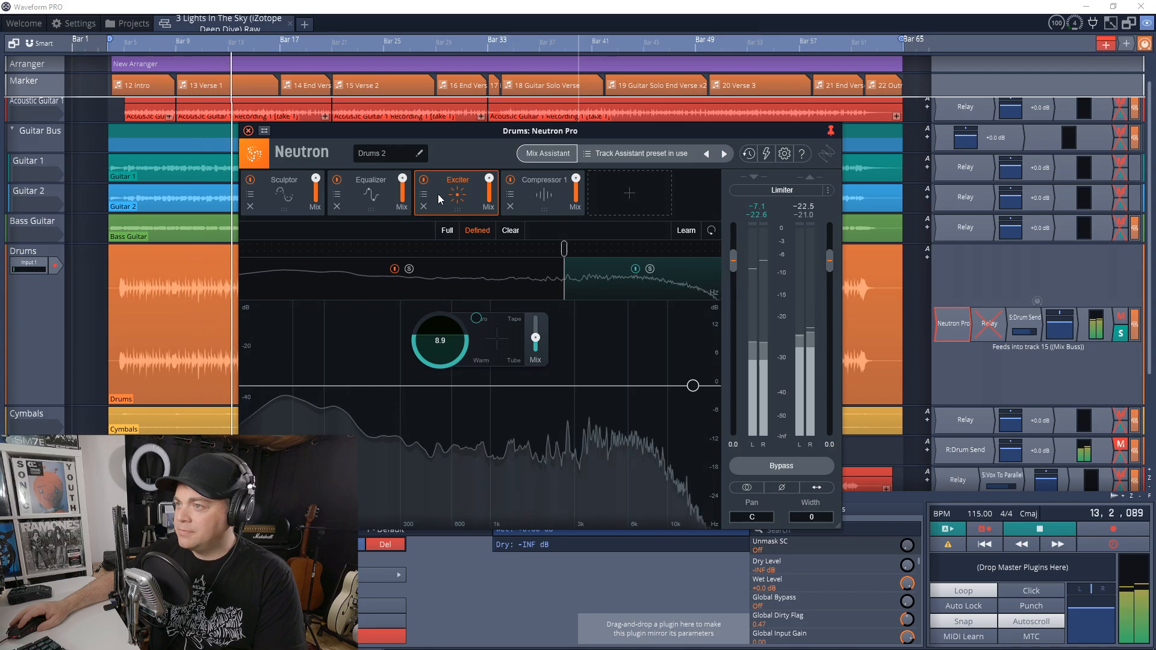
{"action": "left_click", "coordinate": [375, 179]}
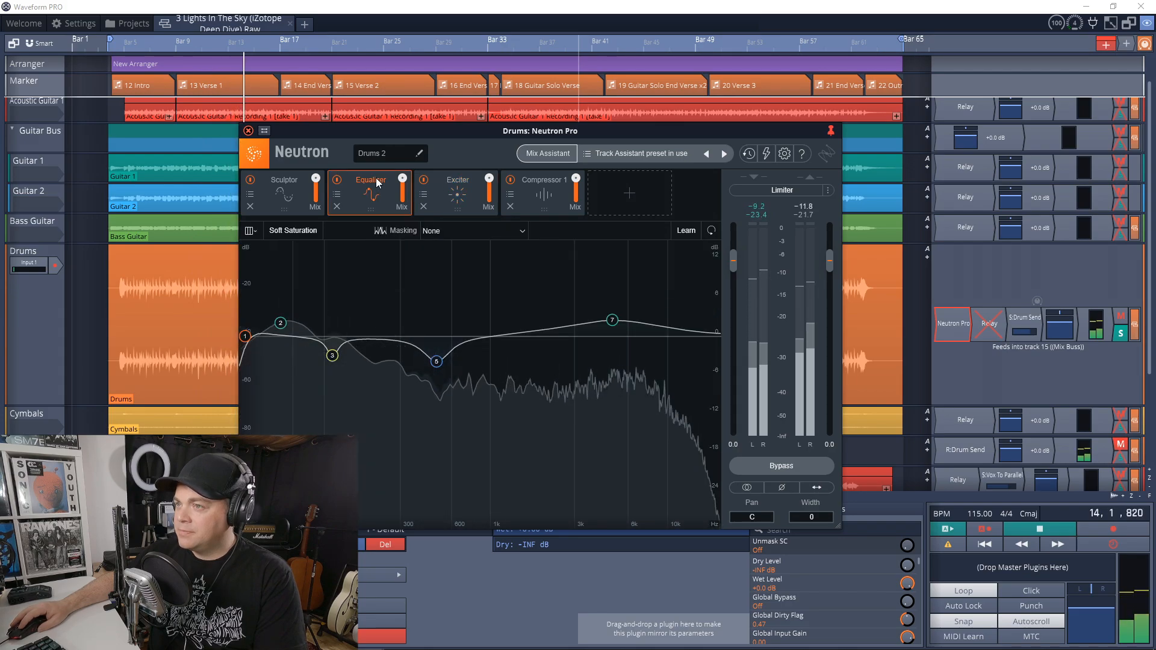
{"action": "left_click", "coordinate": [294, 179]}
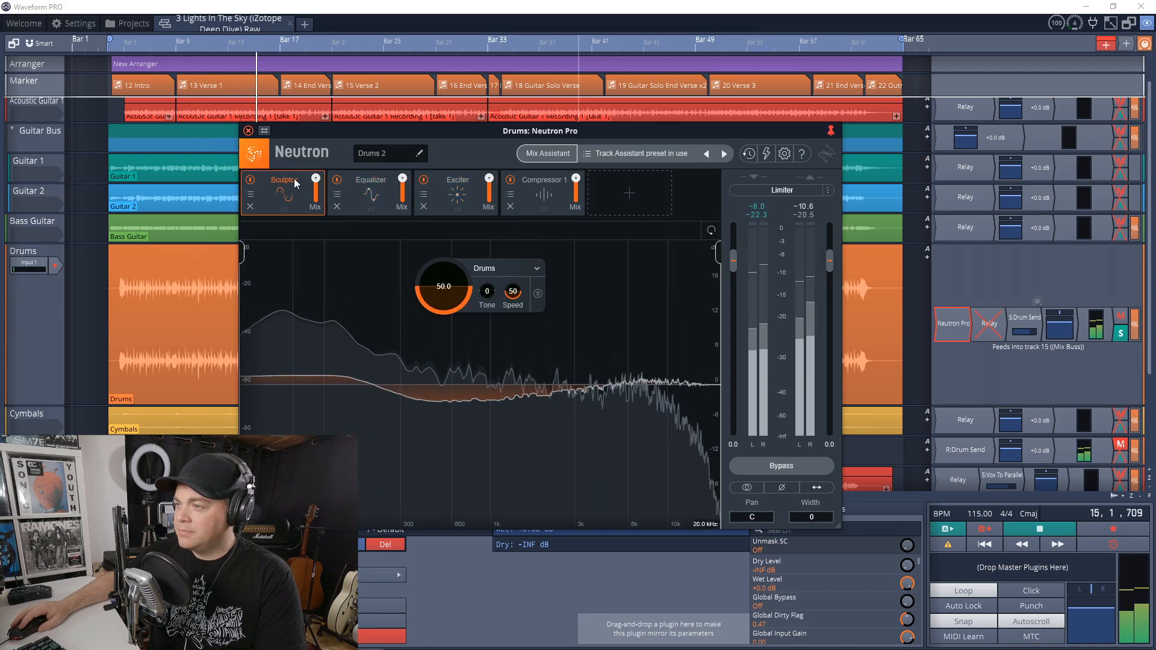
{"action": "left_click", "coordinate": [531, 179]}
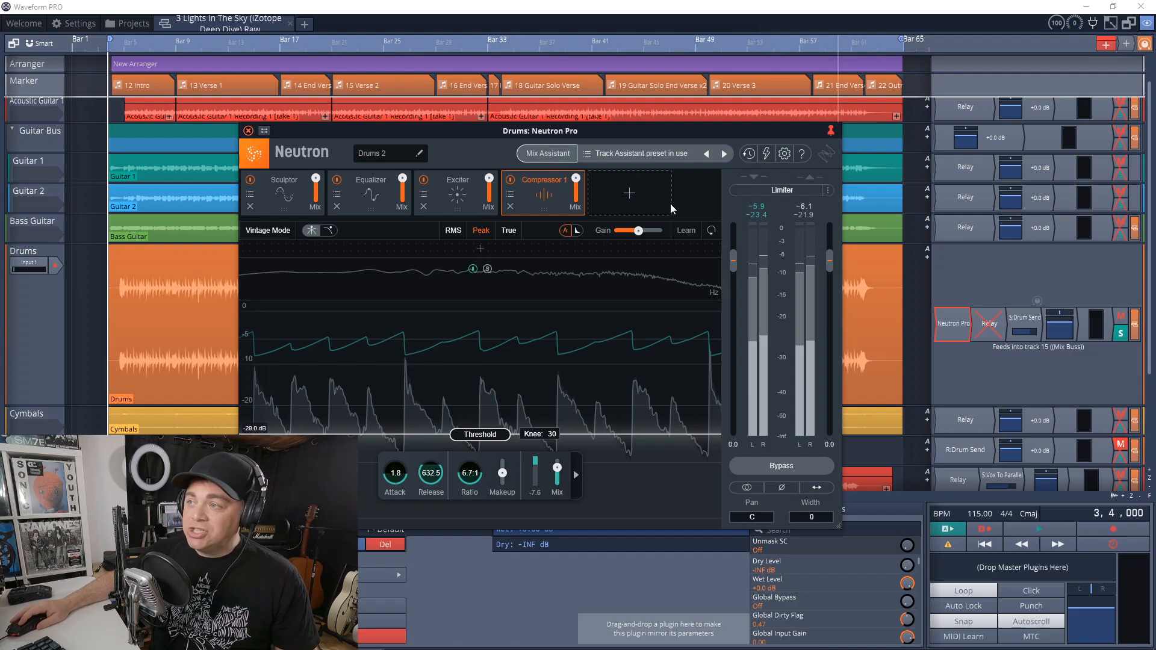
Look through the modules that can be added to the chain and the iZotope presets for Compressor 1.
{"action": "left_click", "coordinate": [627, 193]}
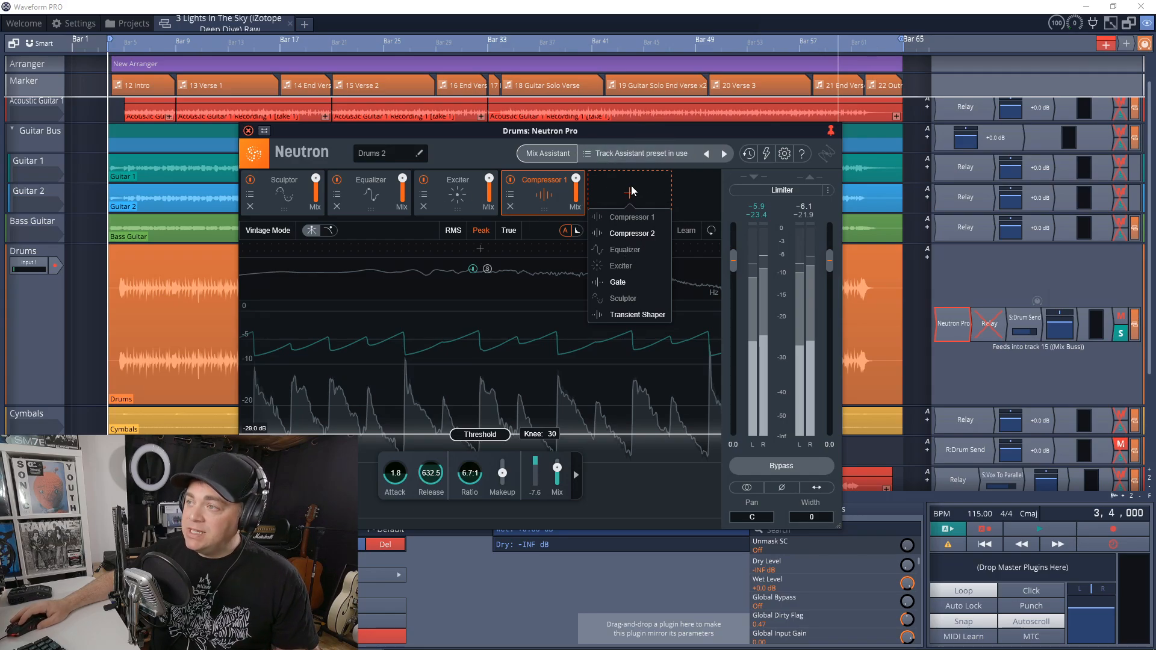
{"action": "left_click", "coordinate": [511, 197]}
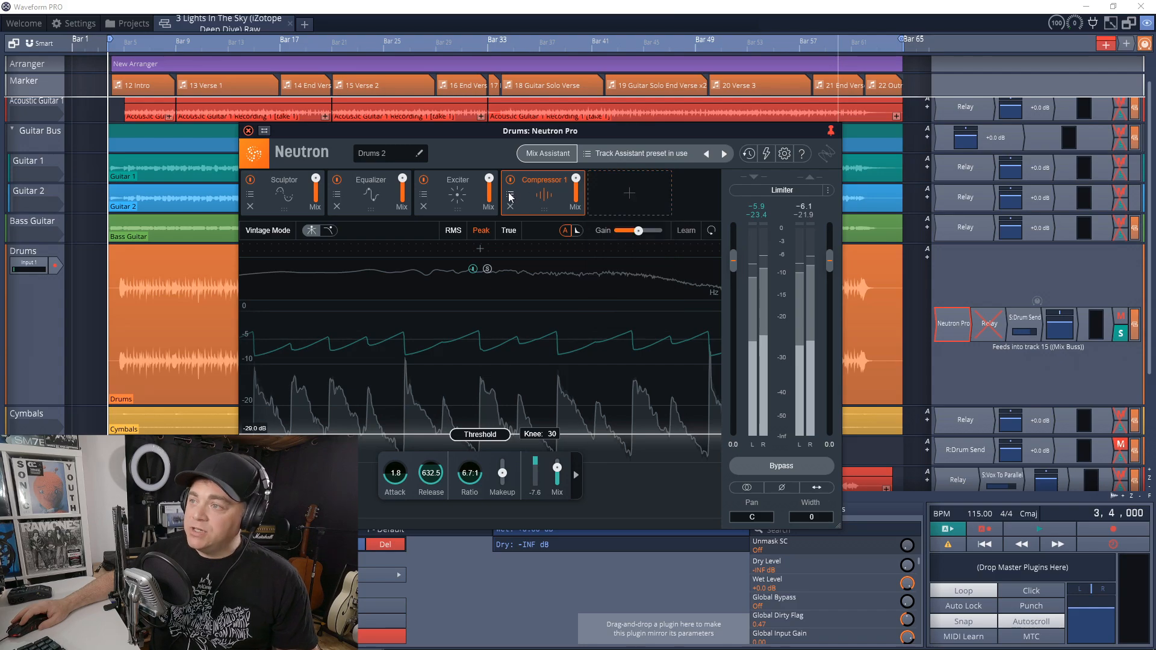
{"action": "left_click", "coordinate": [509, 196]}
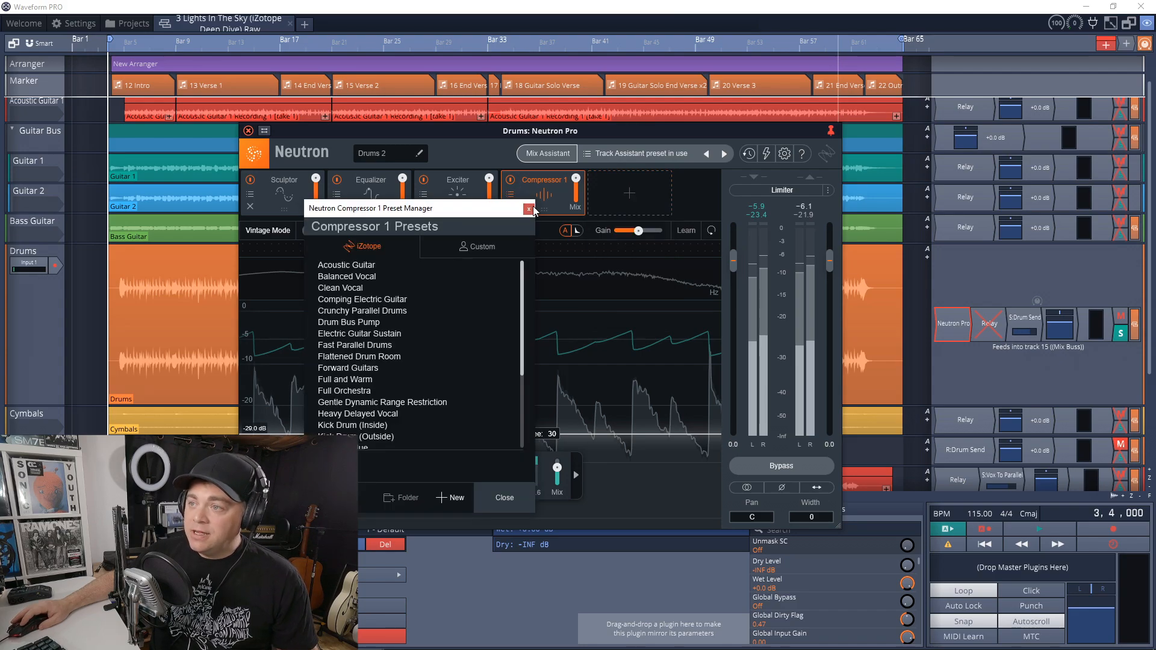
{"action": "scroll", "coordinate": [384, 376], "scroll_direction": "down", "scroll_amount": 5}
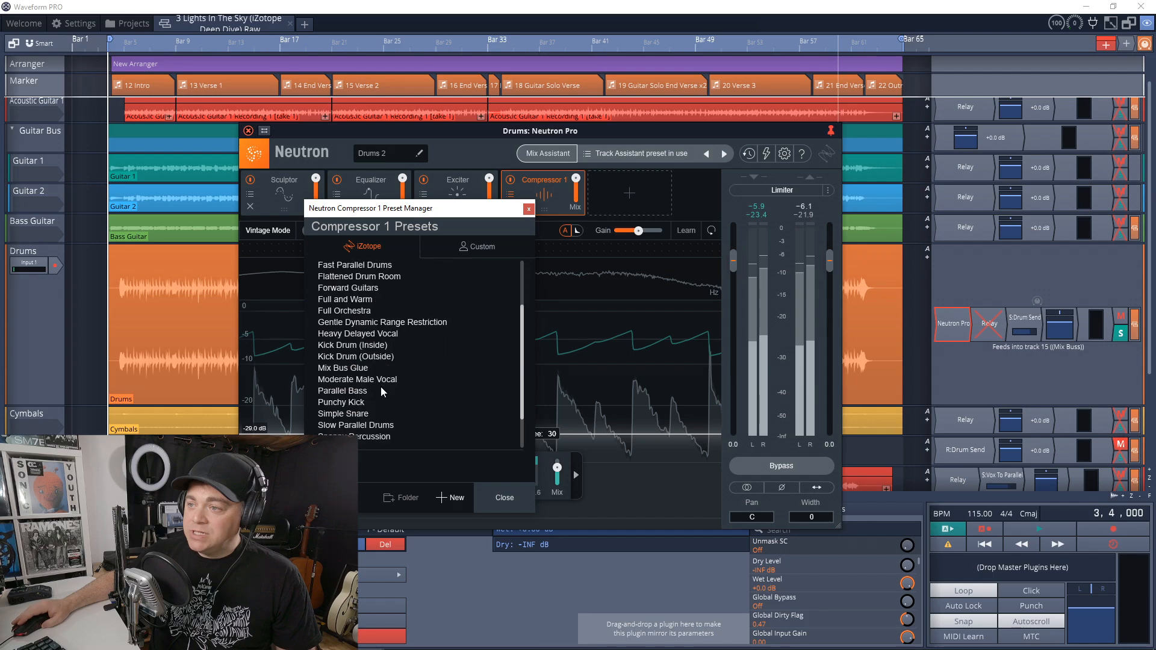
{"action": "scroll", "coordinate": [379, 388], "scroll_direction": "up", "scroll_amount": 5}
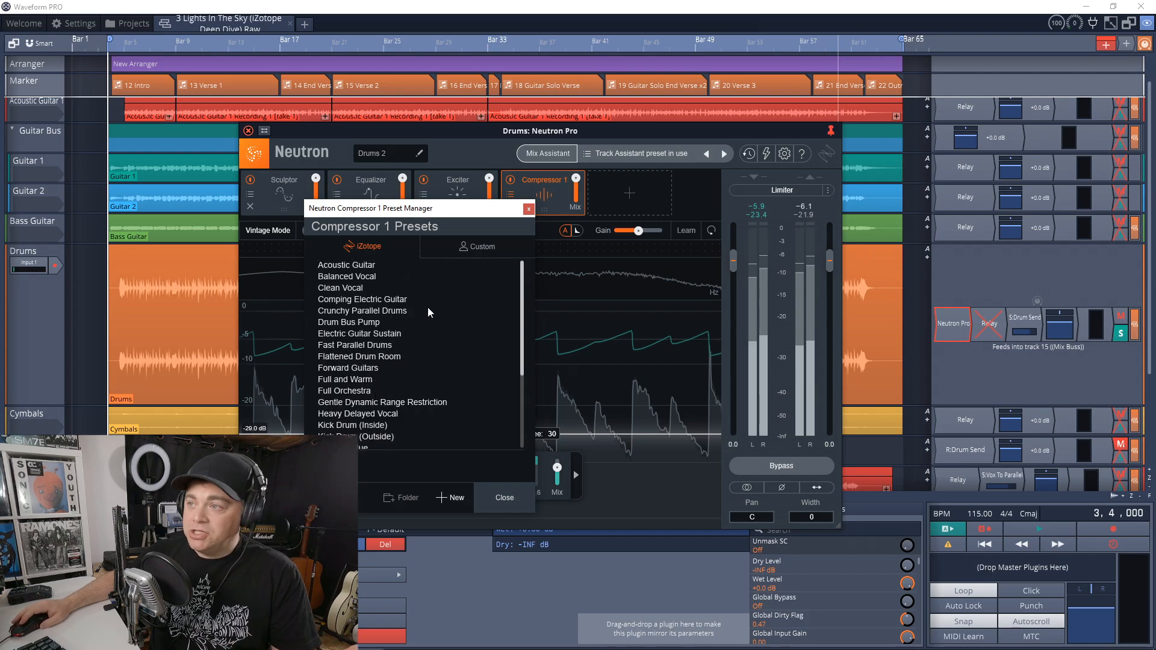
{"action": "left_click", "coordinate": [529, 208]}
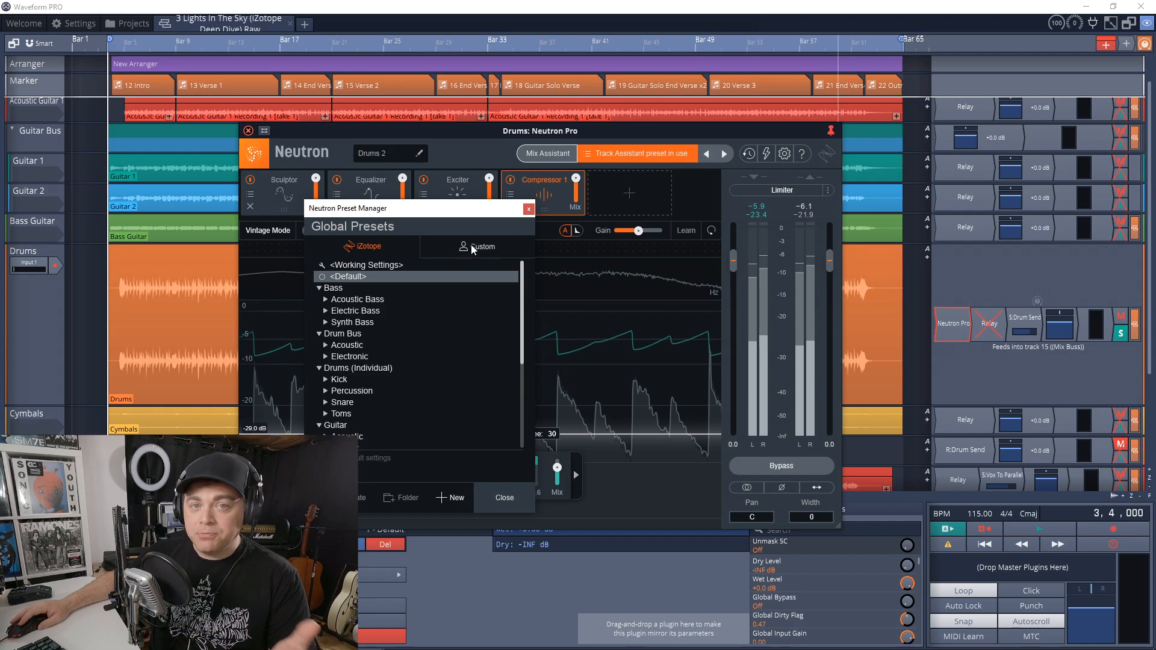
Load the Basic Drum Bus global preset from the acoustic Drum Bus presets.
{"action": "left_click", "coordinate": [327, 345]}
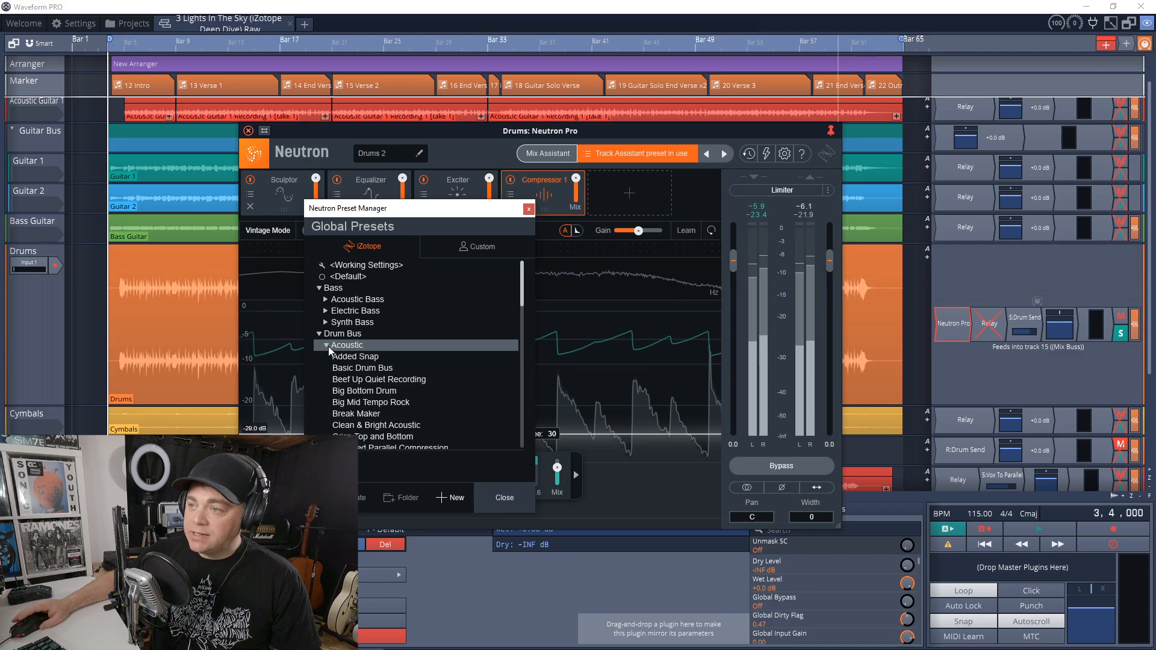
{"action": "left_click", "coordinate": [377, 369]}
{"action": "left_click", "coordinate": [492, 496]}
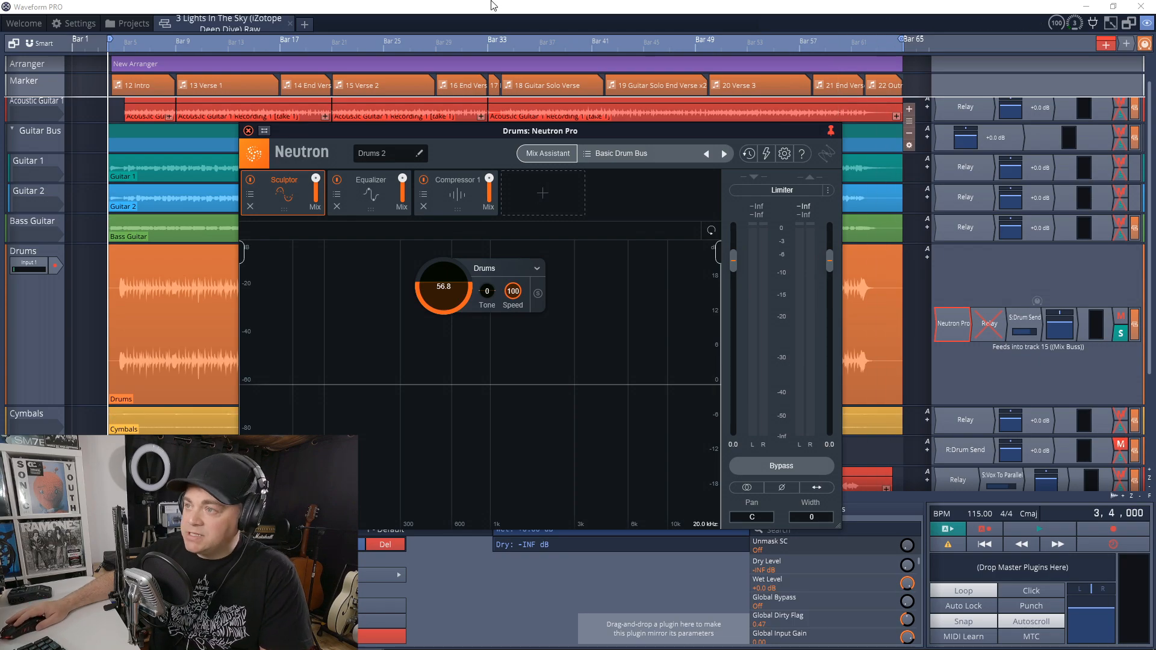
Play the song and compare the Basic Drum Bus preset with the bypassed drums.
{"action": "key", "text": "space"}
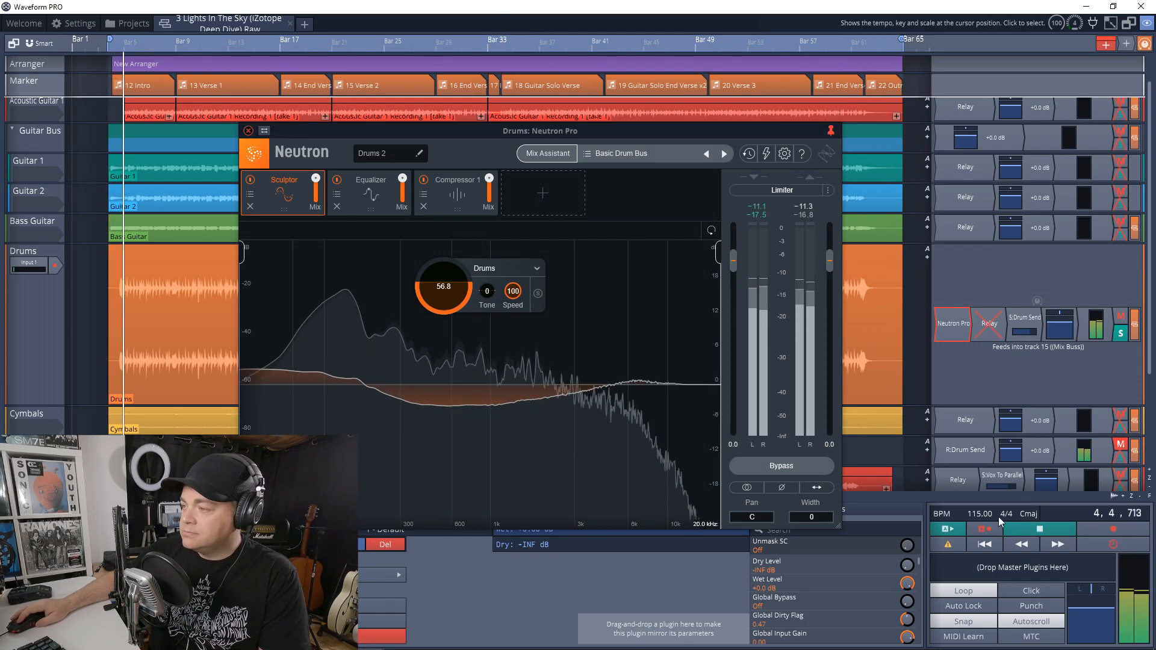
{"action": "left_click", "coordinate": [779, 466]}
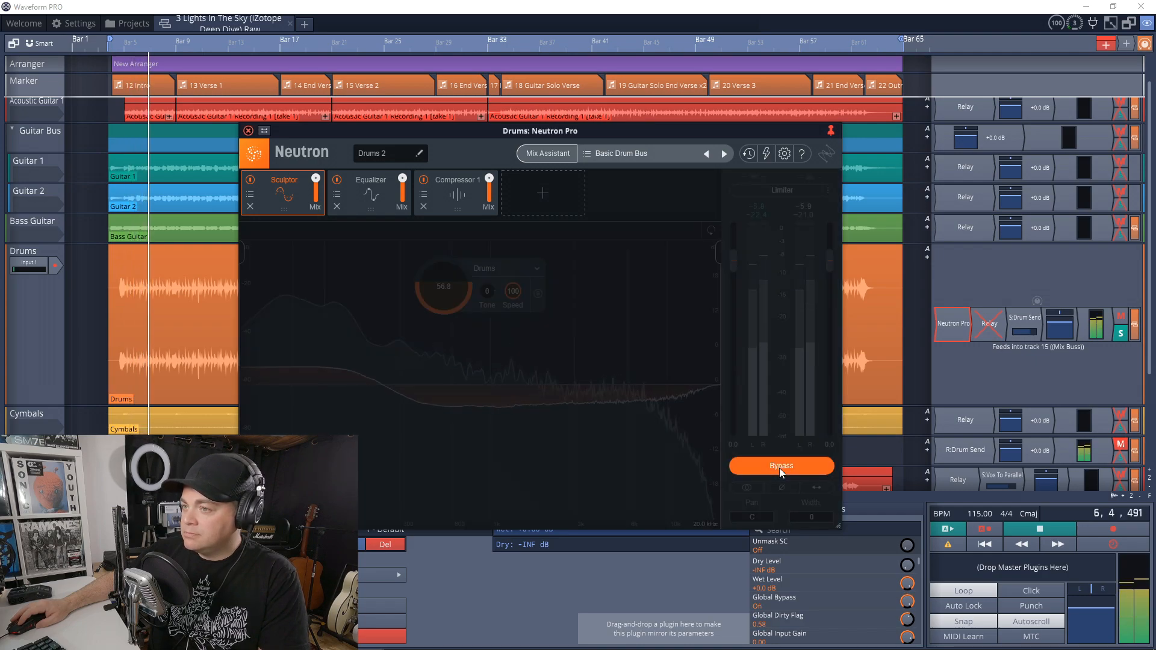
{"action": "left_click", "coordinate": [779, 467]}
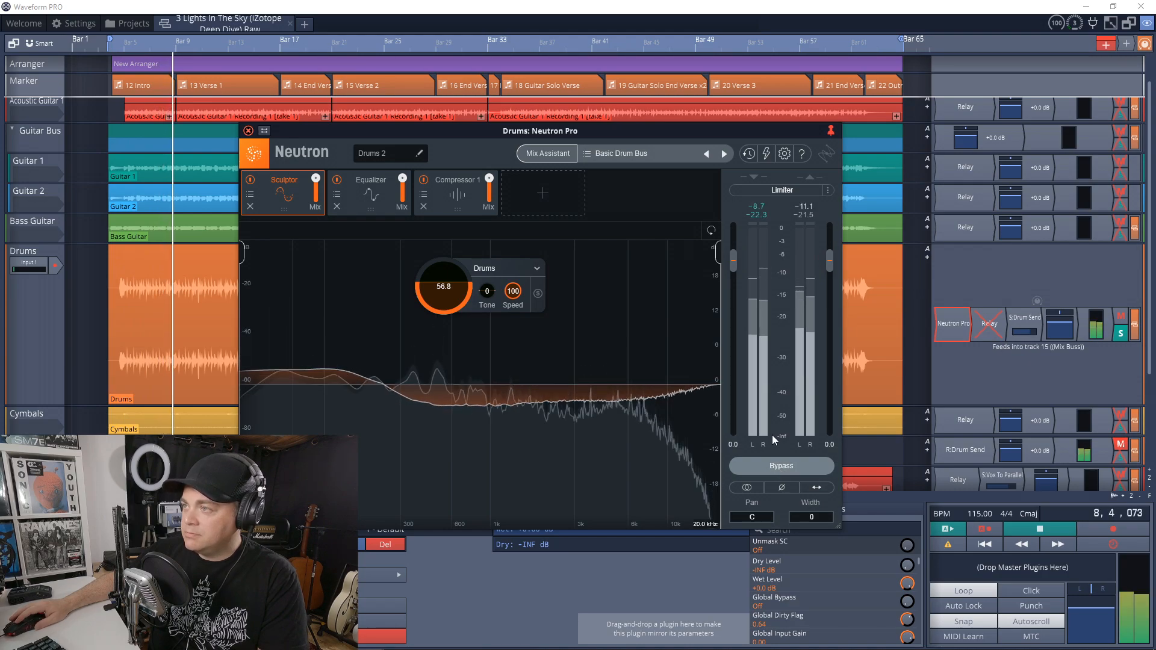
Advance through the global presets to Big Bottom Drum and close the Neutron plugin window.
{"action": "left_click", "coordinate": [724, 159]}
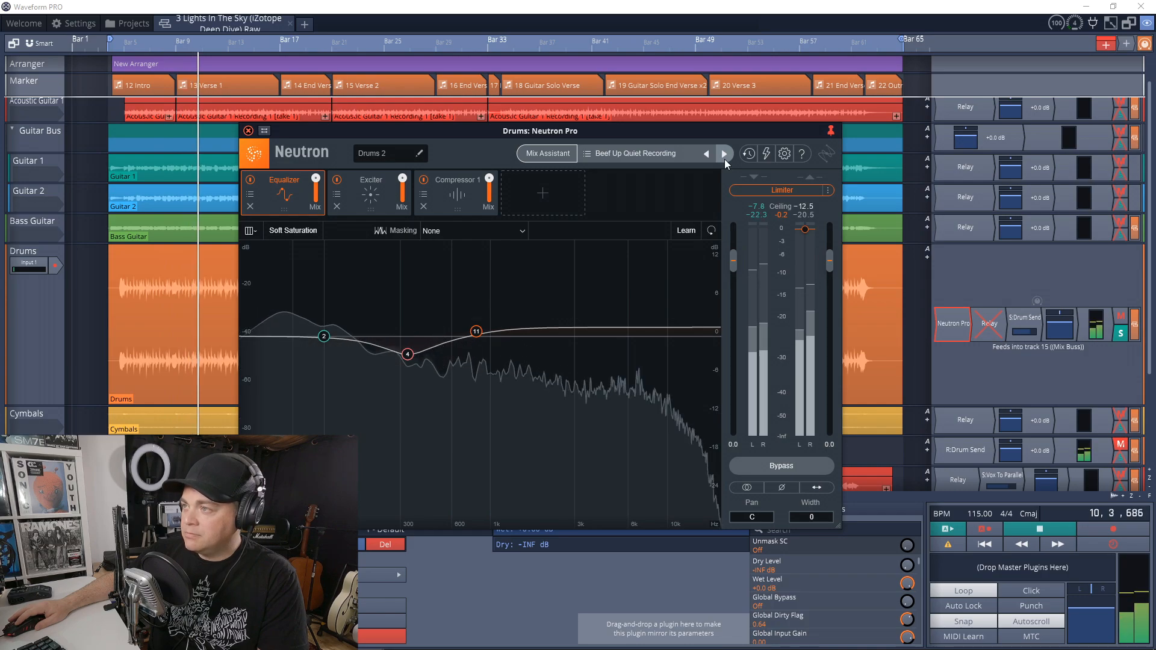
{"action": "left_click", "coordinate": [724, 154]}
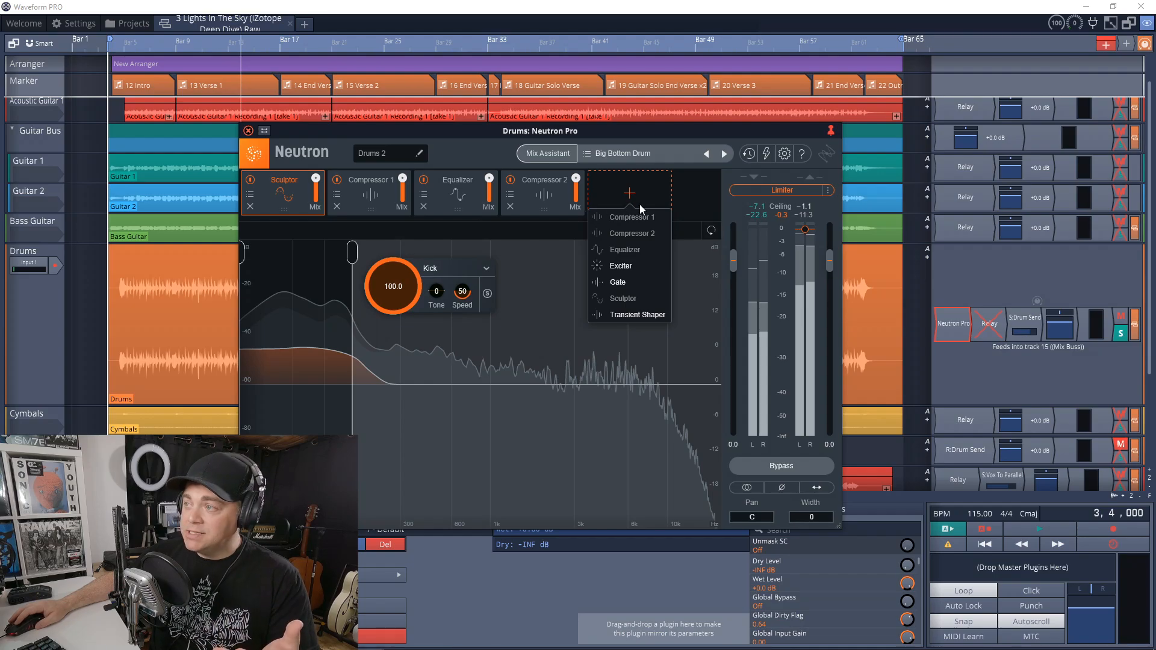
{"action": "left_click", "coordinate": [248, 131]}
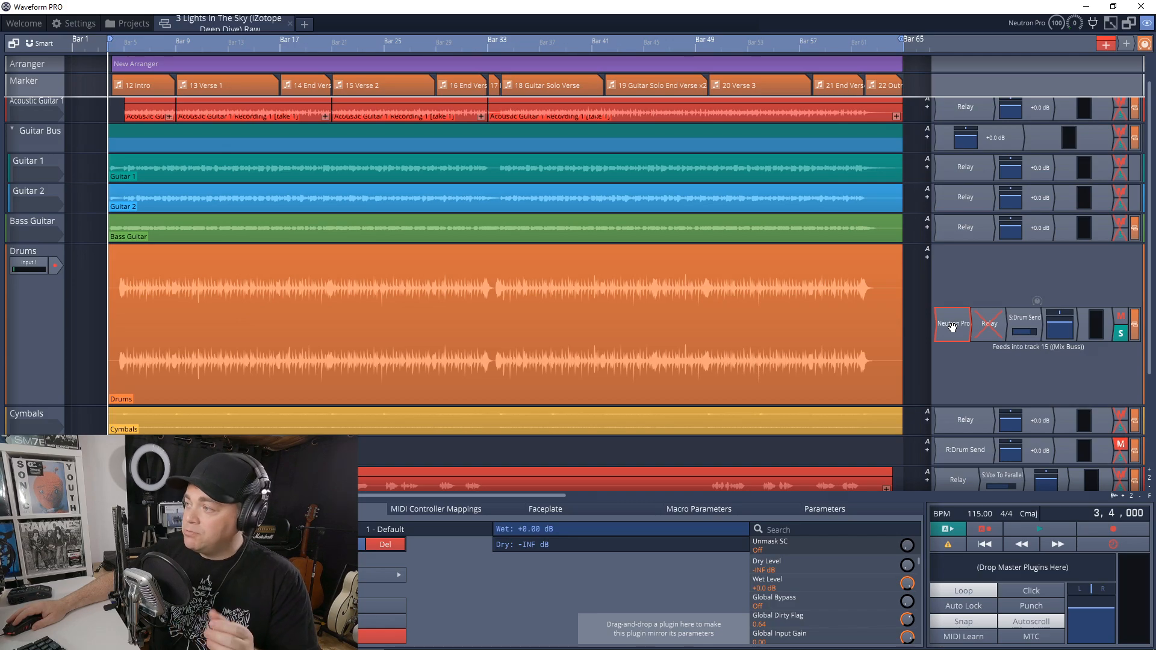
Remove Neutron Pro from the Drums track and insert Neutron Pro Equalizer before the Drum Send plugin.
{"action": "right_click", "coordinate": [952, 326]}
{"action": "left_click", "coordinate": [987, 385]}
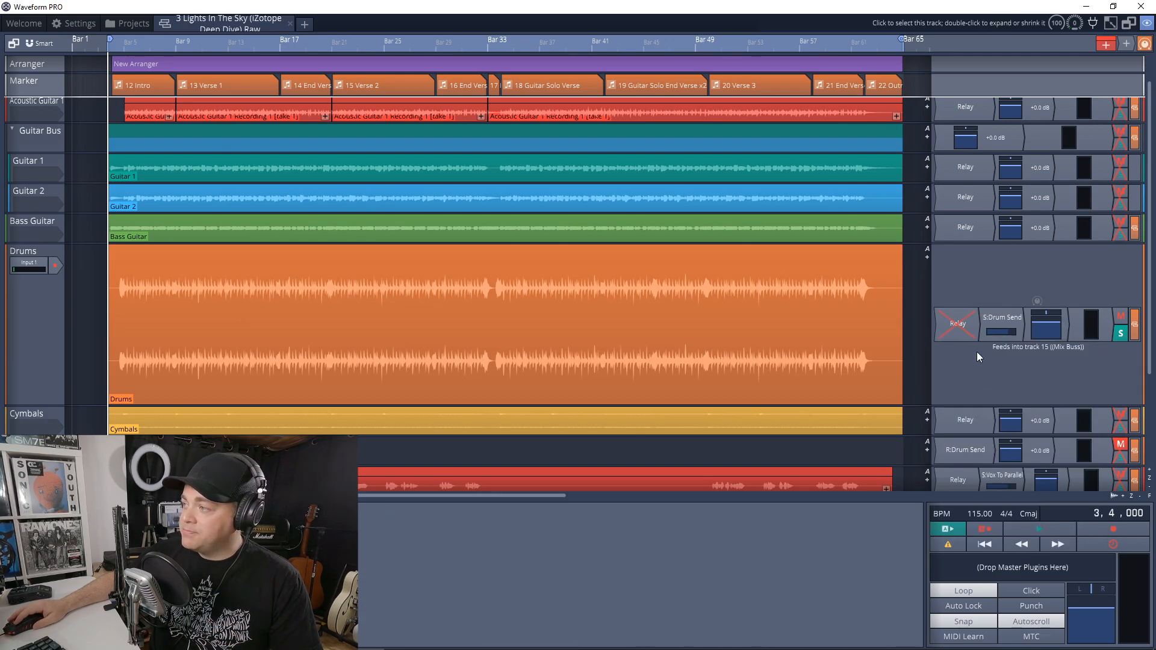
{"action": "right_click", "coordinate": [992, 325]}
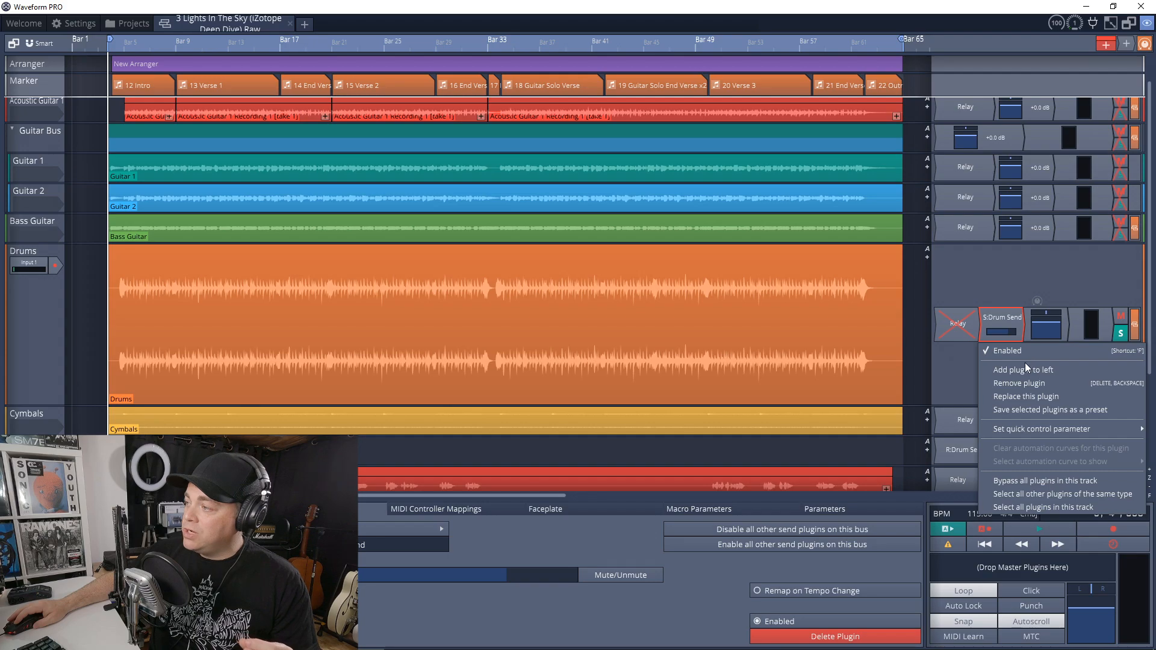
{"action": "left_click", "coordinate": [1023, 369]}
{"action": "mouse_move", "coordinate": [903, 271]}
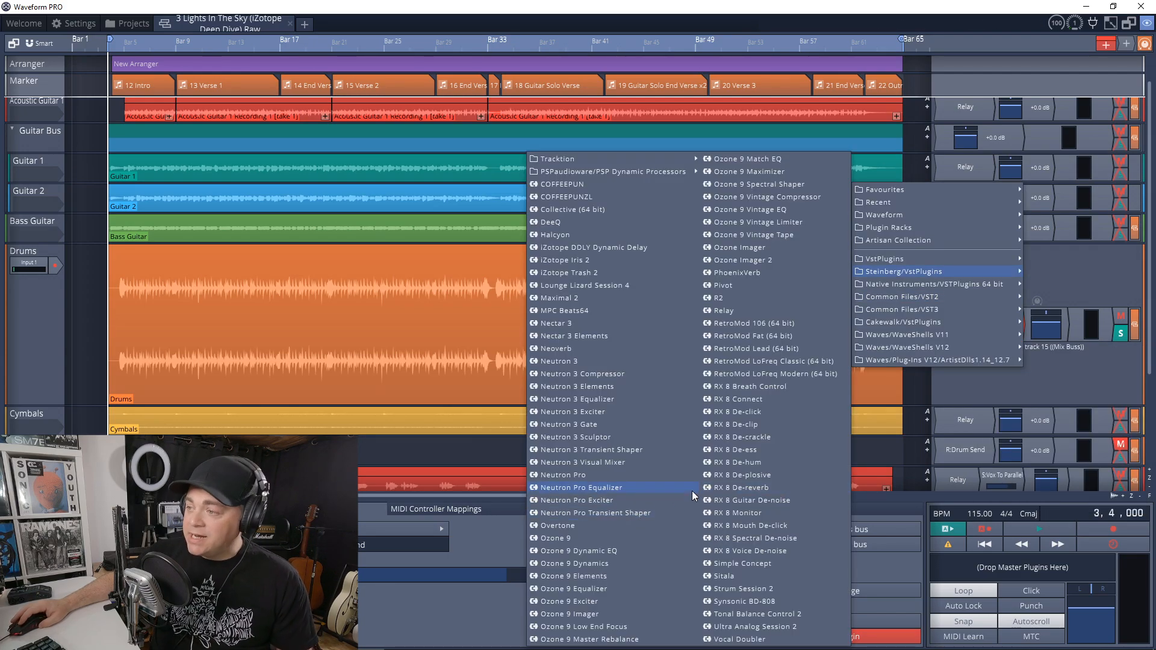
{"action": "left_click", "coordinate": [607, 489]}
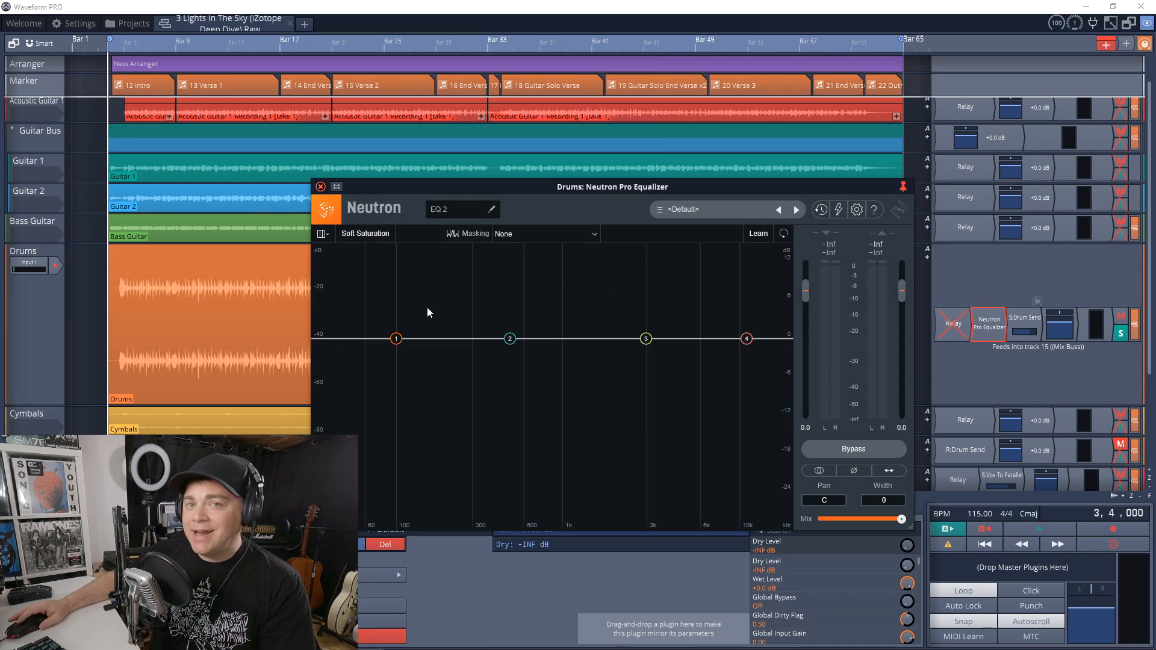
Load the Defined Snare Drum preset from the iZotope EQ presets.
{"action": "left_click", "coordinate": [657, 211]}
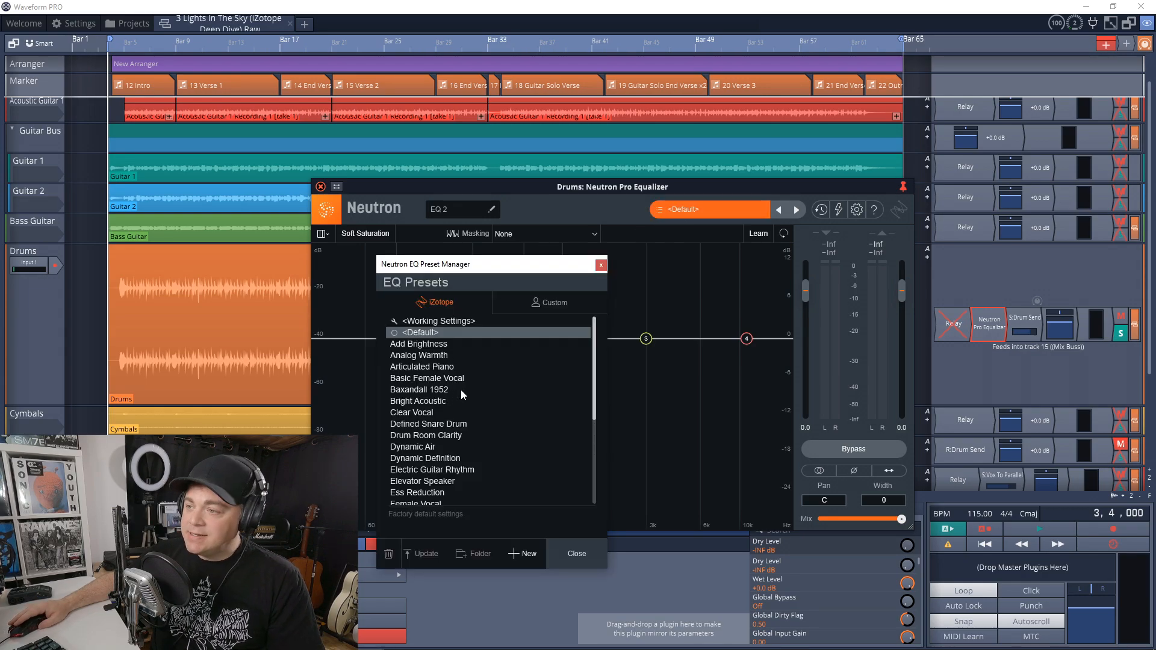
{"action": "scroll", "coordinate": [466, 420], "scroll_direction": "down", "scroll_amount": 3}
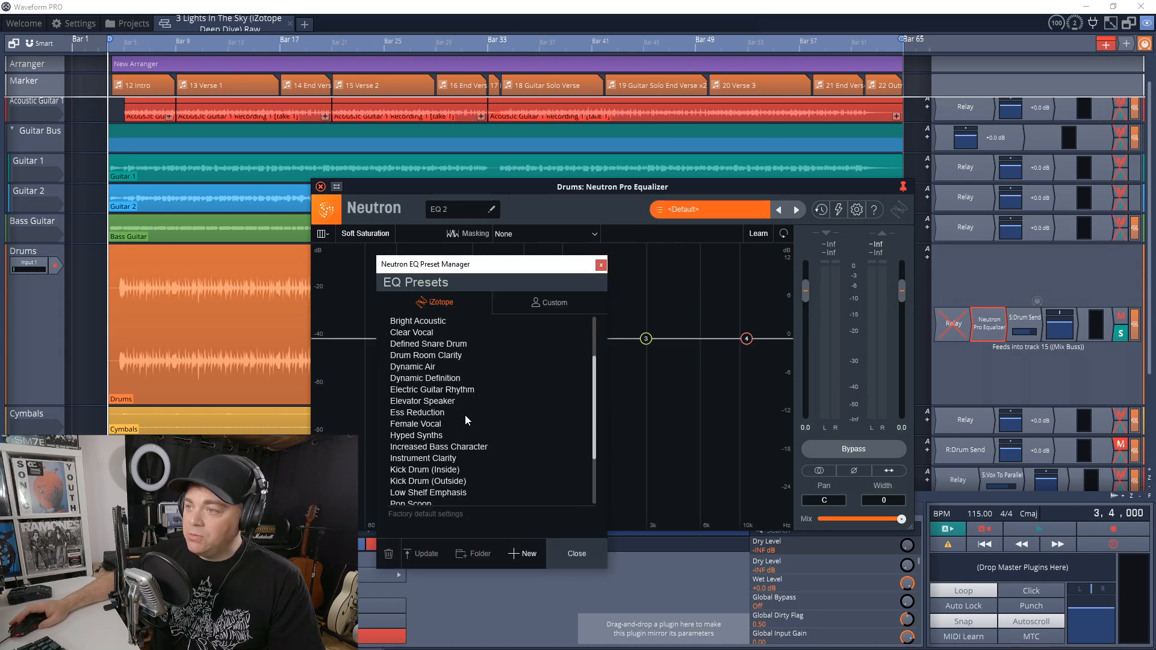
{"action": "left_click", "coordinate": [451, 348]}
{"action": "left_click", "coordinate": [570, 557]}
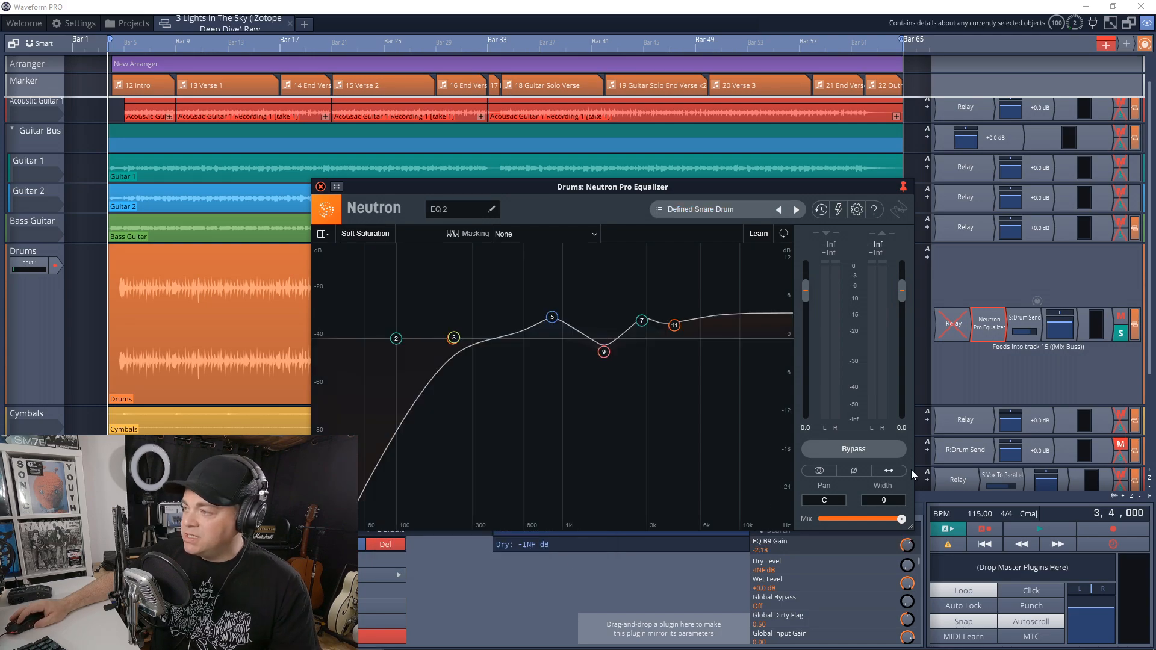
Play the song, compare the Defined Snare Drum EQ with the bypassed drums, and close the equalizer window.
{"action": "key", "text": "space"}
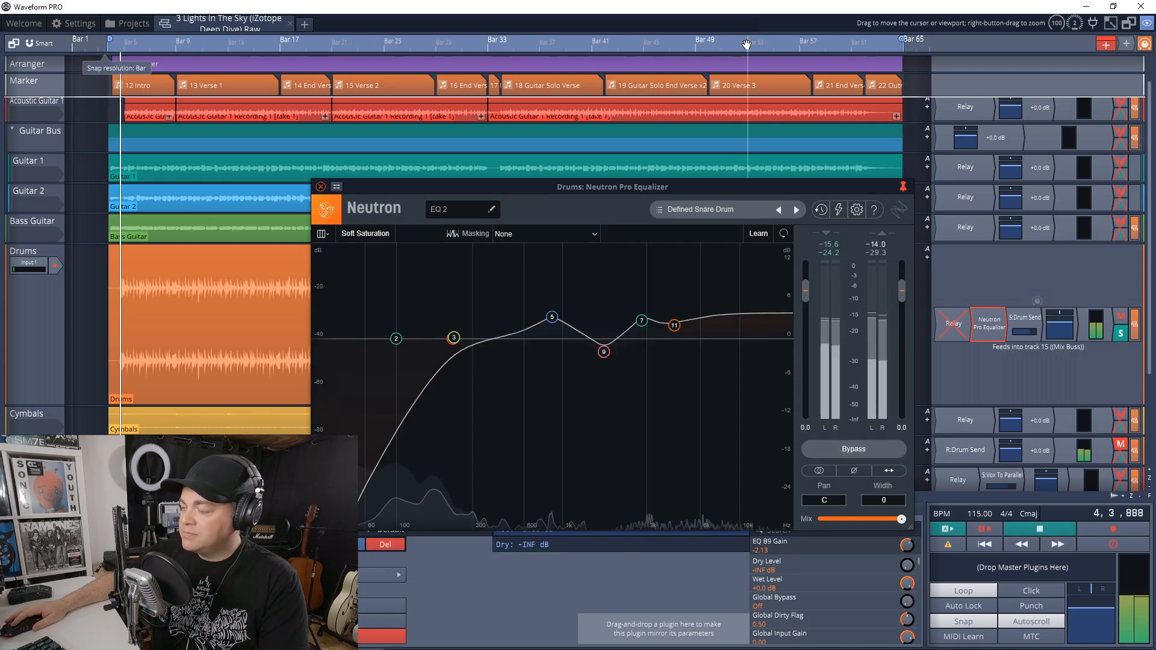
{"action": "left_click", "coordinate": [854, 449]}
{"action": "left_click", "coordinate": [855, 451]}
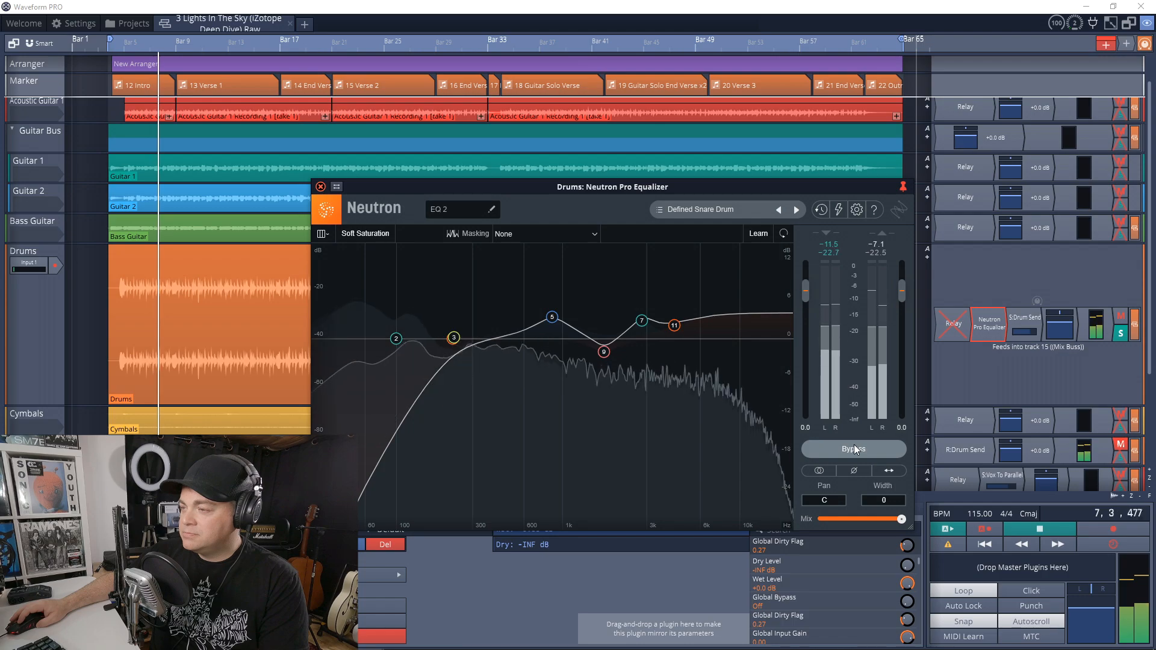
{"action": "left_click", "coordinate": [854, 449]}
{"action": "key", "text": "space"}
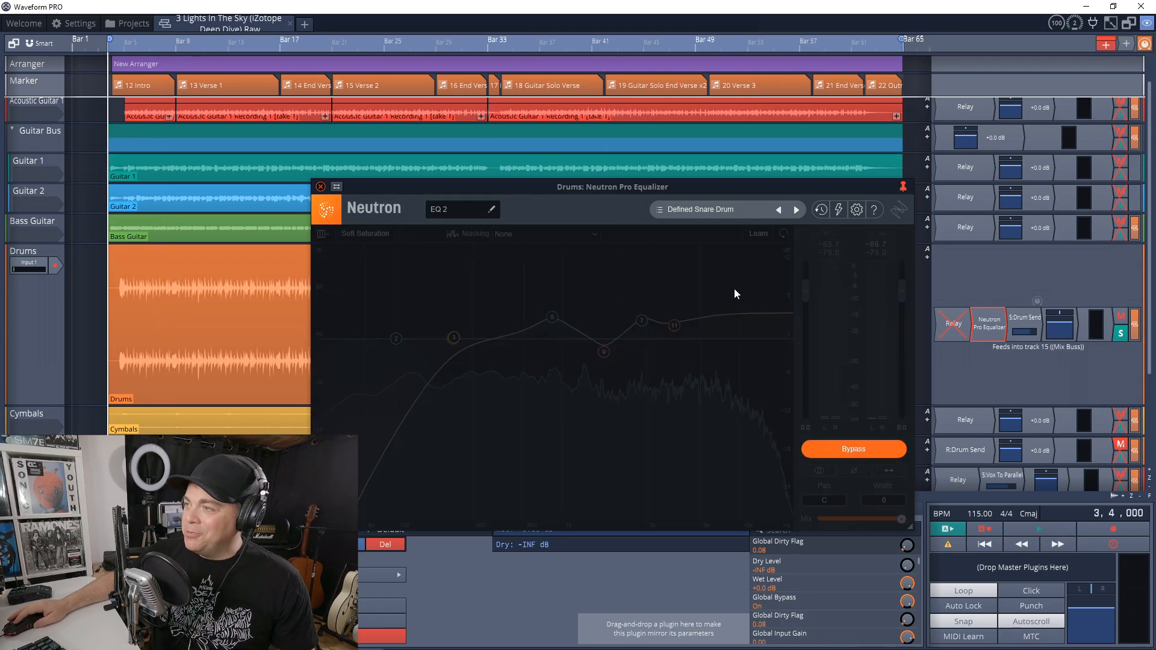
{"action": "left_click", "coordinate": [319, 186]}
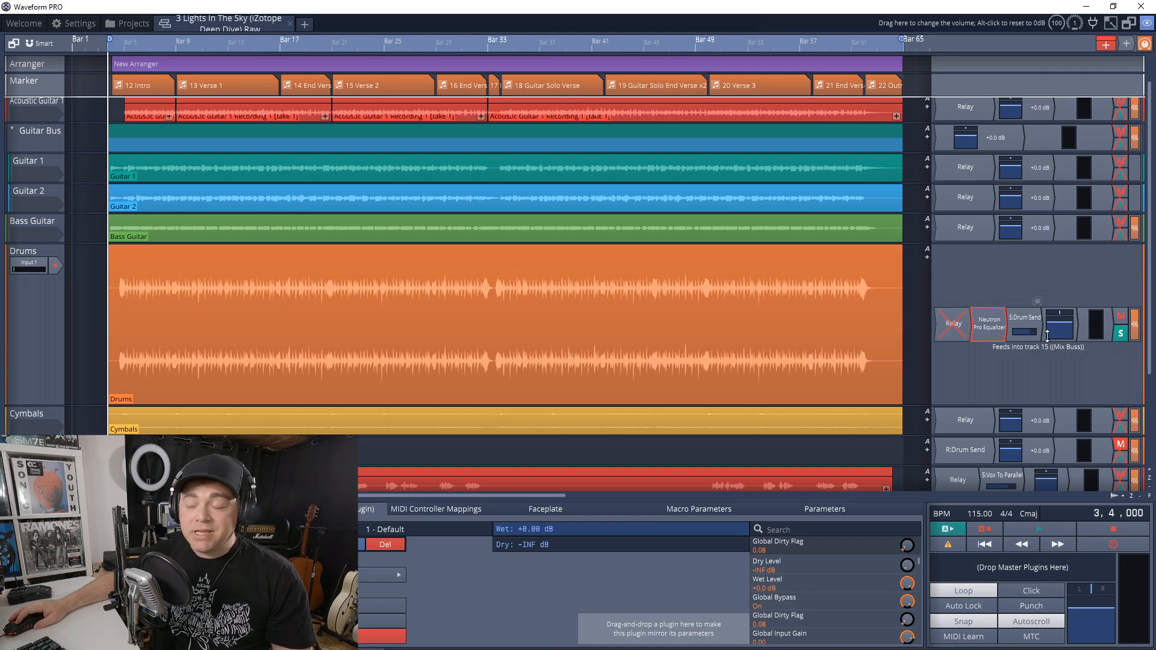
Open Neutron Pro on the Drums track, add a Sculptor module and set its target to Drums from the Percussion category.
{"action": "double_click", "coordinate": [989, 324]}
{"action": "left_click", "coordinate": [279, 208]}
{"action": "left_click", "coordinate": [279, 311]}
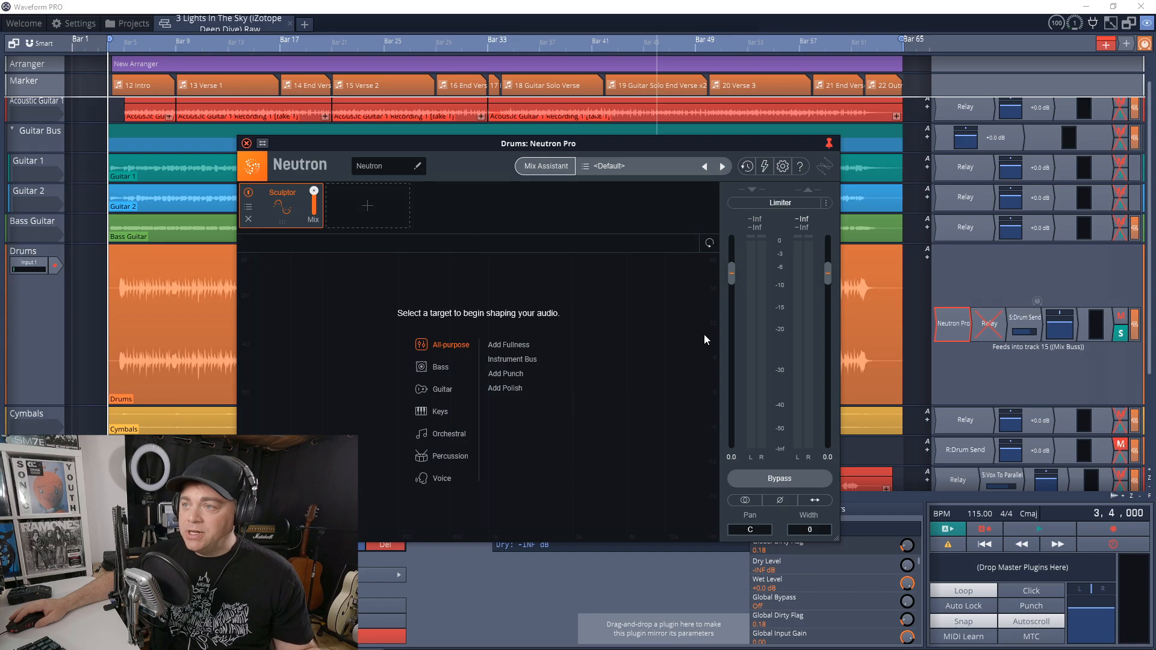
{"action": "left_click", "coordinate": [452, 457]}
{"action": "left_click", "coordinate": [503, 358]}
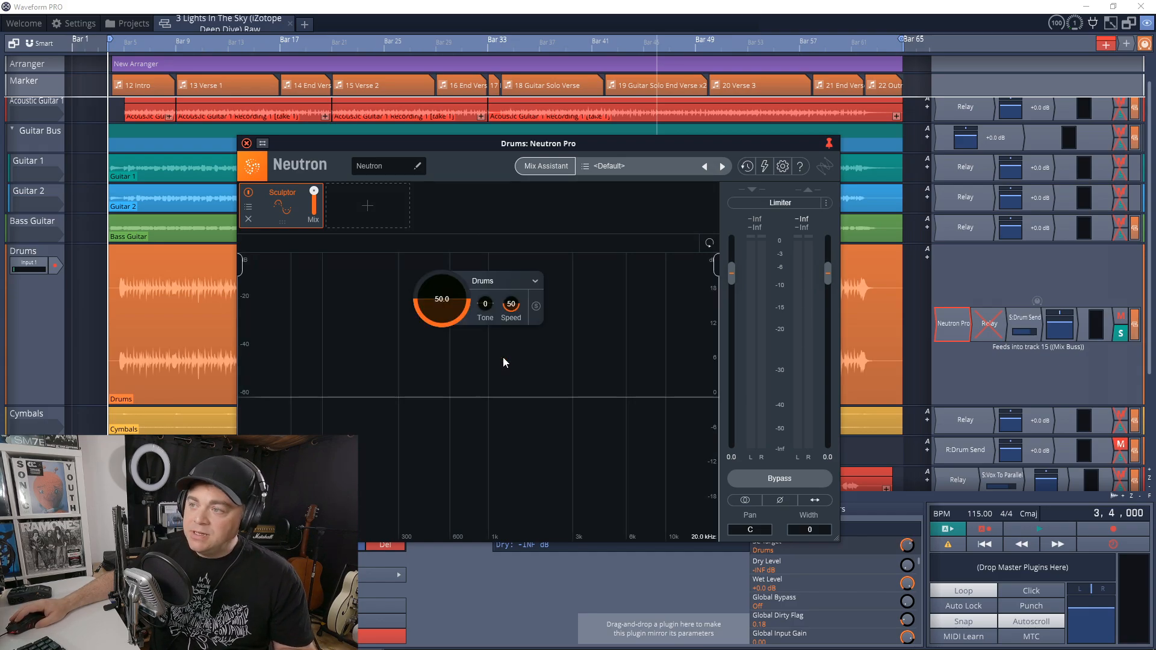
Look through the iZotope presets for the Sculptor and add a Compressor 1 module after it in the chain.
{"action": "left_click", "coordinate": [248, 206]}
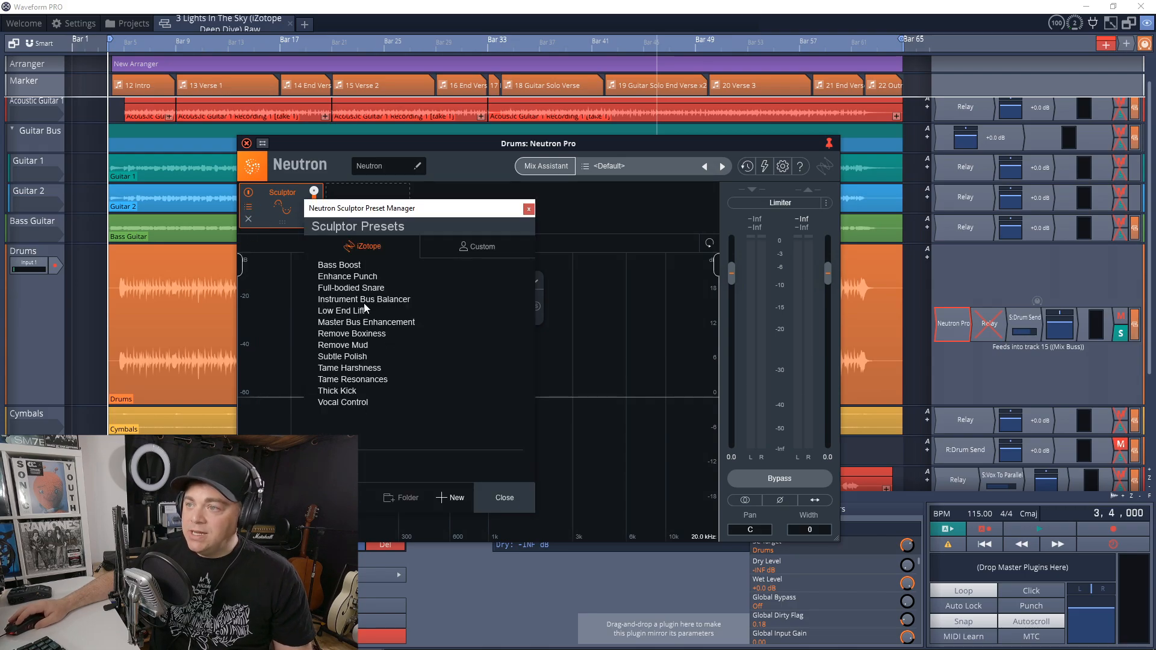
{"action": "left_click", "coordinate": [529, 209]}
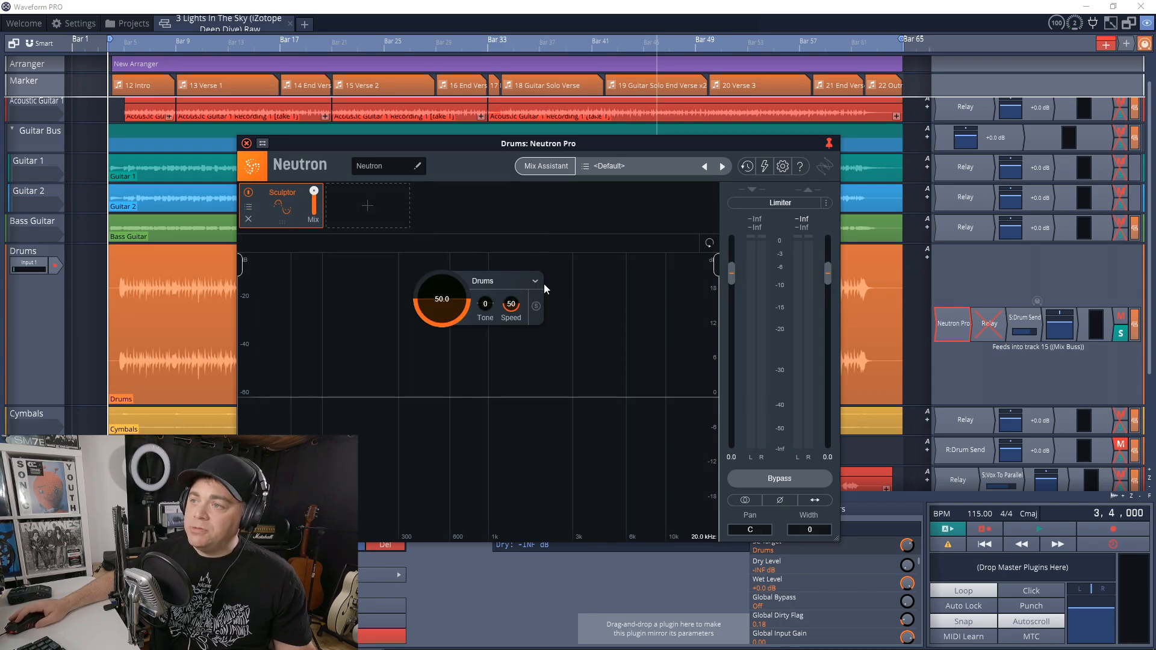
{"action": "left_click", "coordinate": [360, 201]}
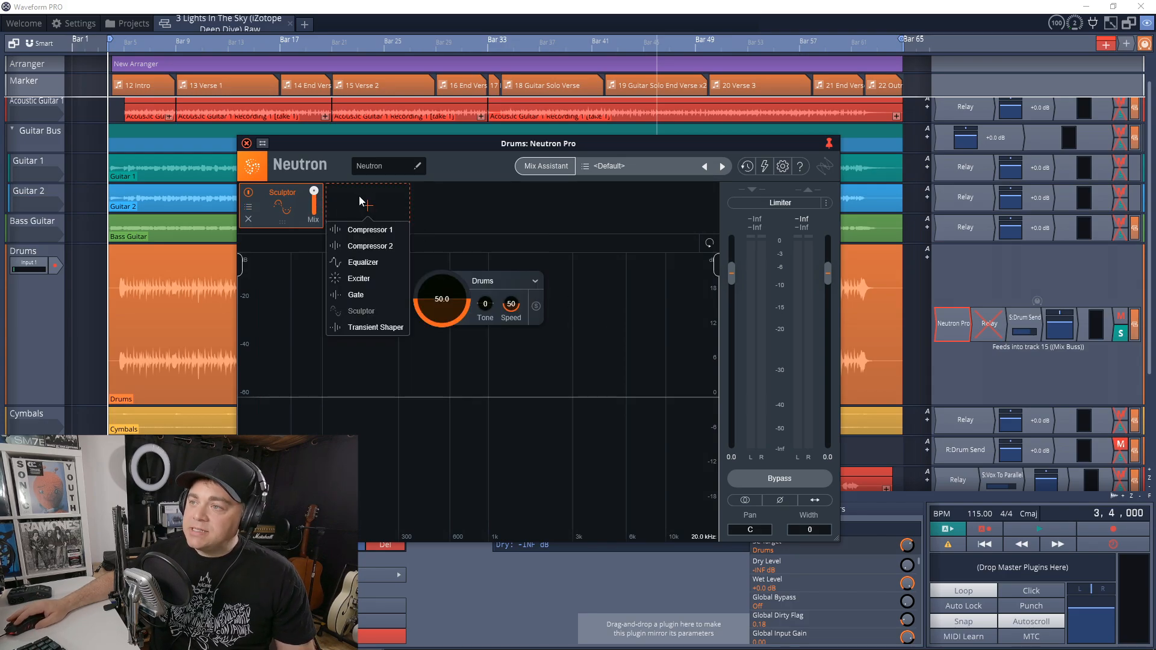
{"action": "left_click", "coordinate": [383, 234]}
{"action": "left_click", "coordinate": [451, 205]}
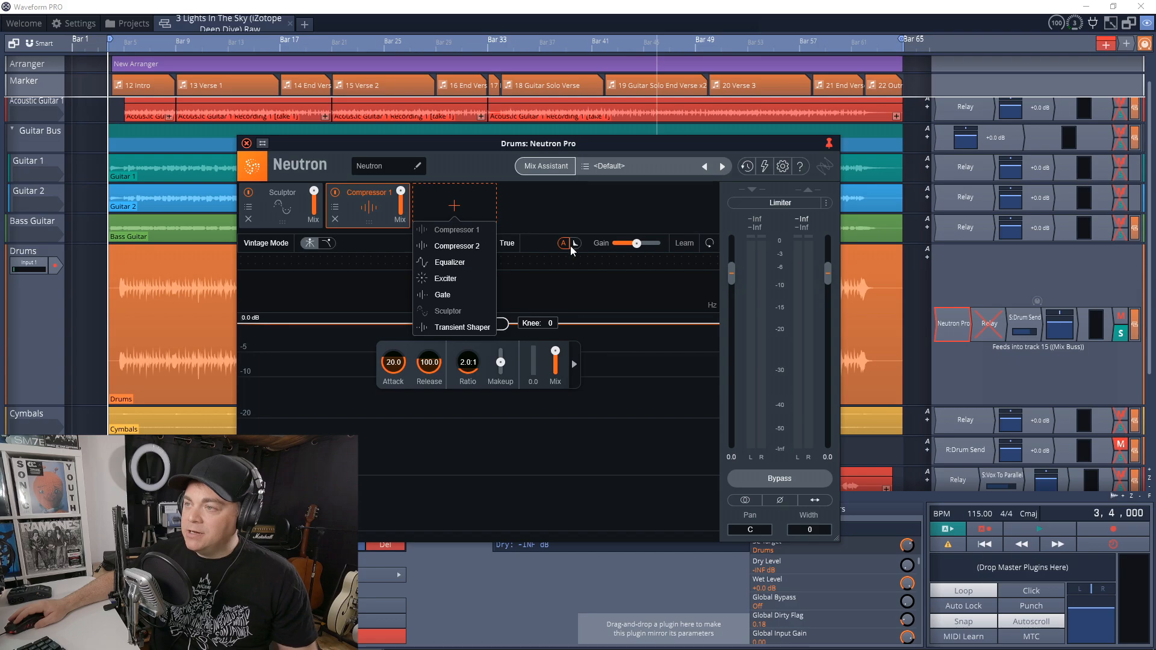
{"action": "left_click", "coordinate": [379, 207]}
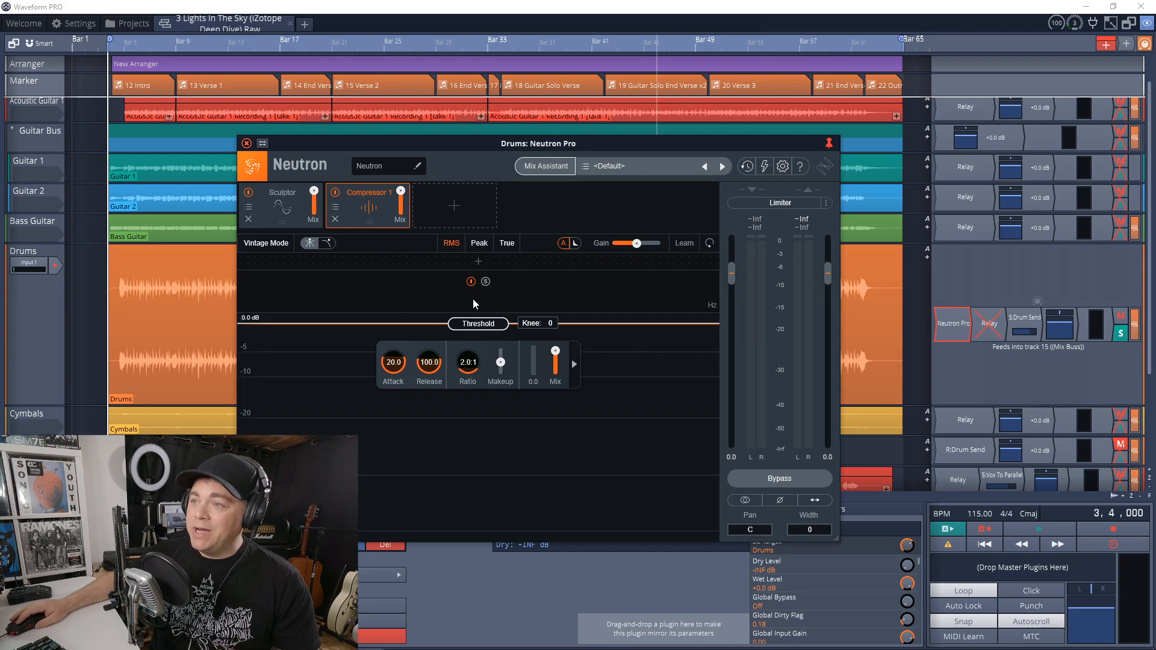
Switch Compressor 1's Vintage Mode on and off to examine its effect on the controls, and reveal the sidechain options.
{"action": "left_click", "coordinate": [269, 243]}
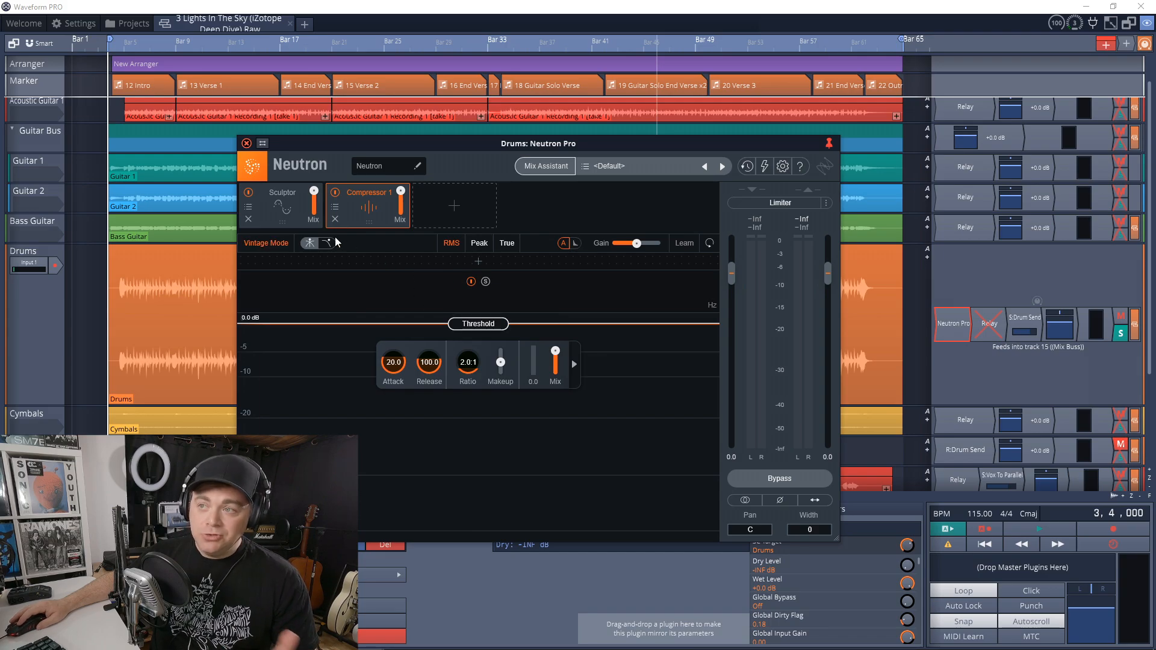
{"action": "left_click", "coordinate": [284, 244]}
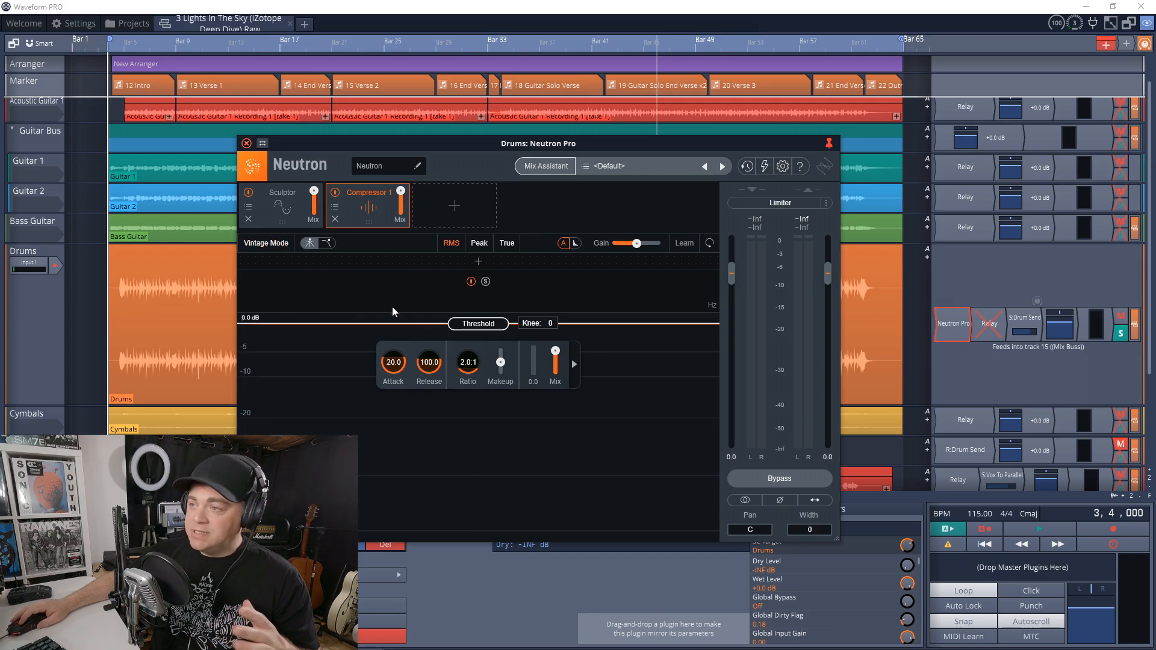
{"action": "left_click", "coordinate": [265, 243]}
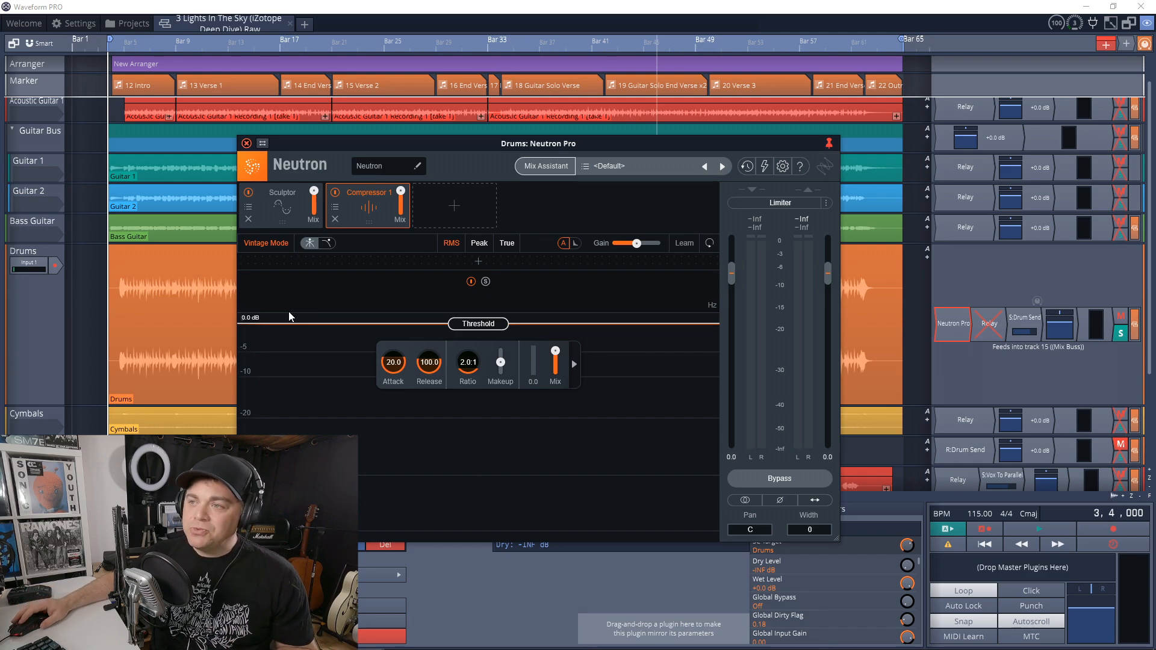
{"action": "left_click", "coordinate": [278, 243]}
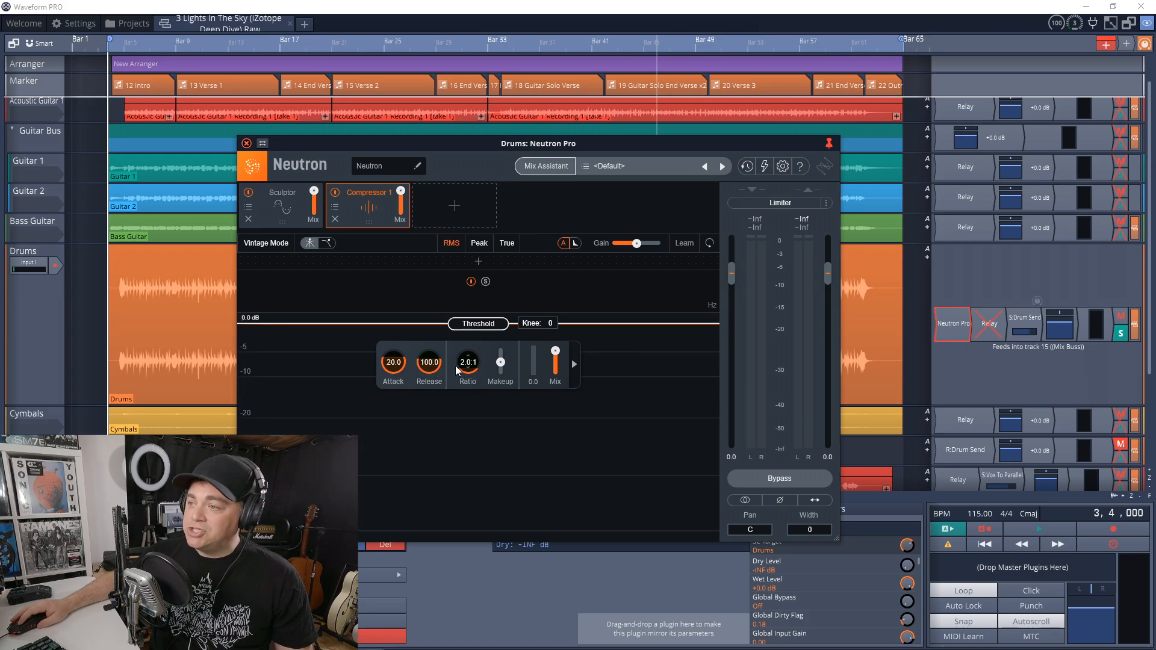
{"action": "mouse_move", "coordinate": [488, 325]}
{"action": "left_mouse_down"}
{"action": "mouse_move", "coordinate": [489, 390]}
{"action": "mouse_move", "coordinate": [481, 322]}
{"action": "left_mouse_up"}
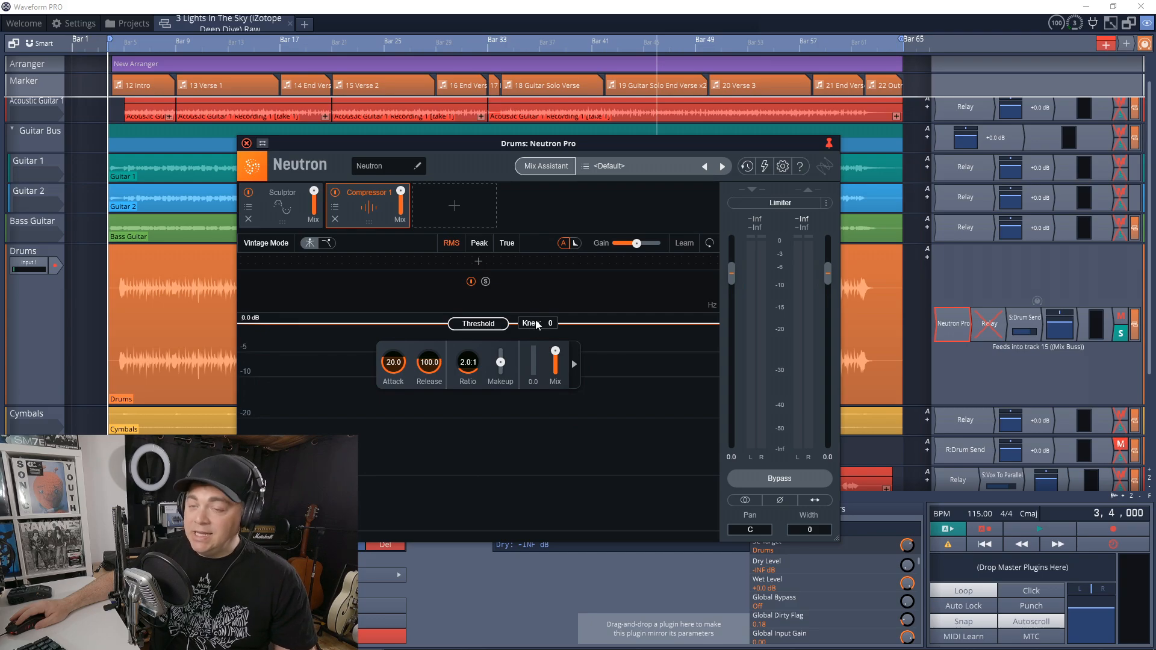
{"action": "left_click", "coordinate": [575, 363]}
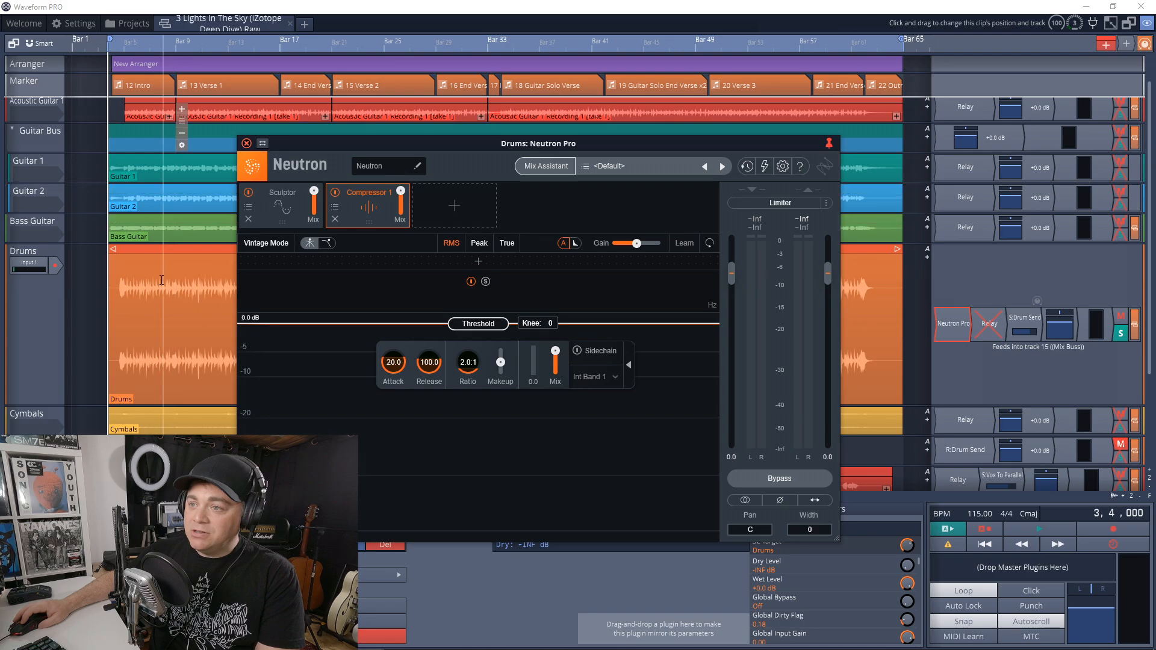
Play the drums and set Compressor 1 to a threshold of -20.9 dB, a ratio of 4.1:1 and an attack of 6.8.
{"action": "left_click", "coordinate": [125, 319]}
{"action": "key", "text": "space"}
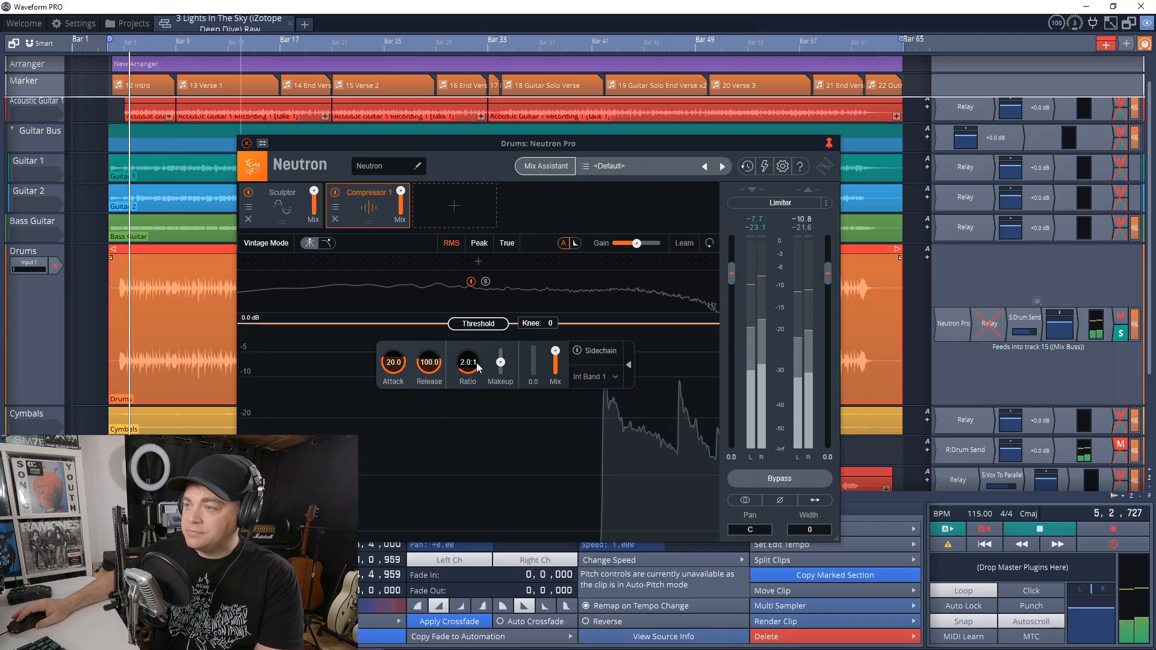
{"action": "left_click_drag", "start_coordinate": [477, 324], "coordinate": [486, 489]}
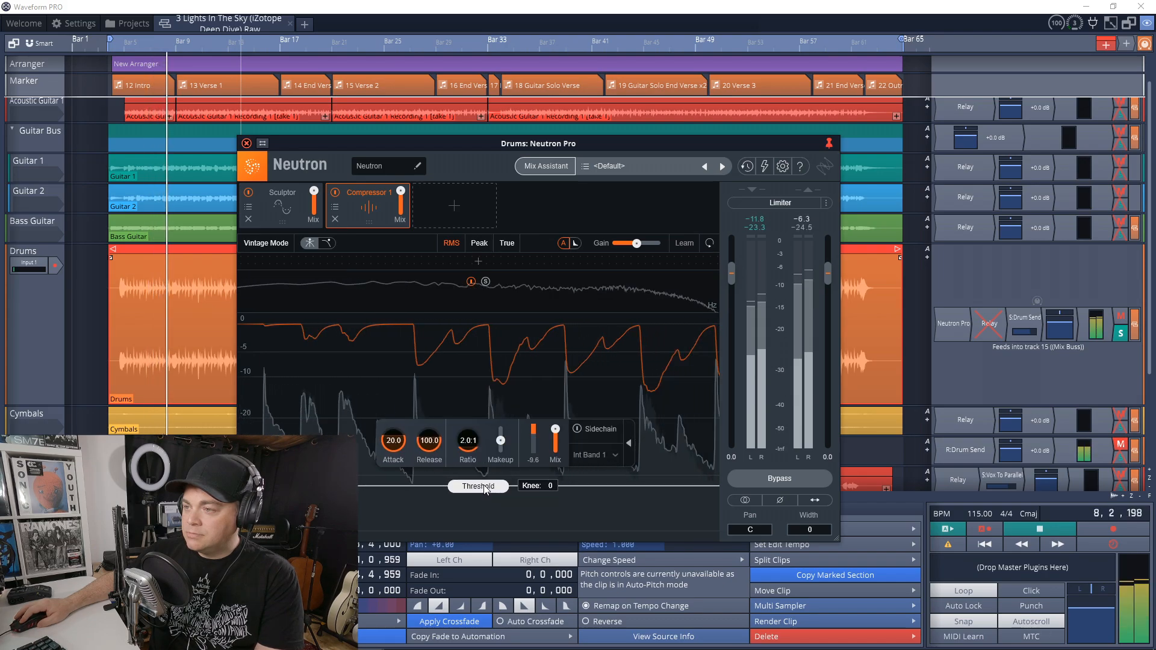
{"action": "left_click_drag", "start_coordinate": [466, 436], "coordinate": [471, 421]}
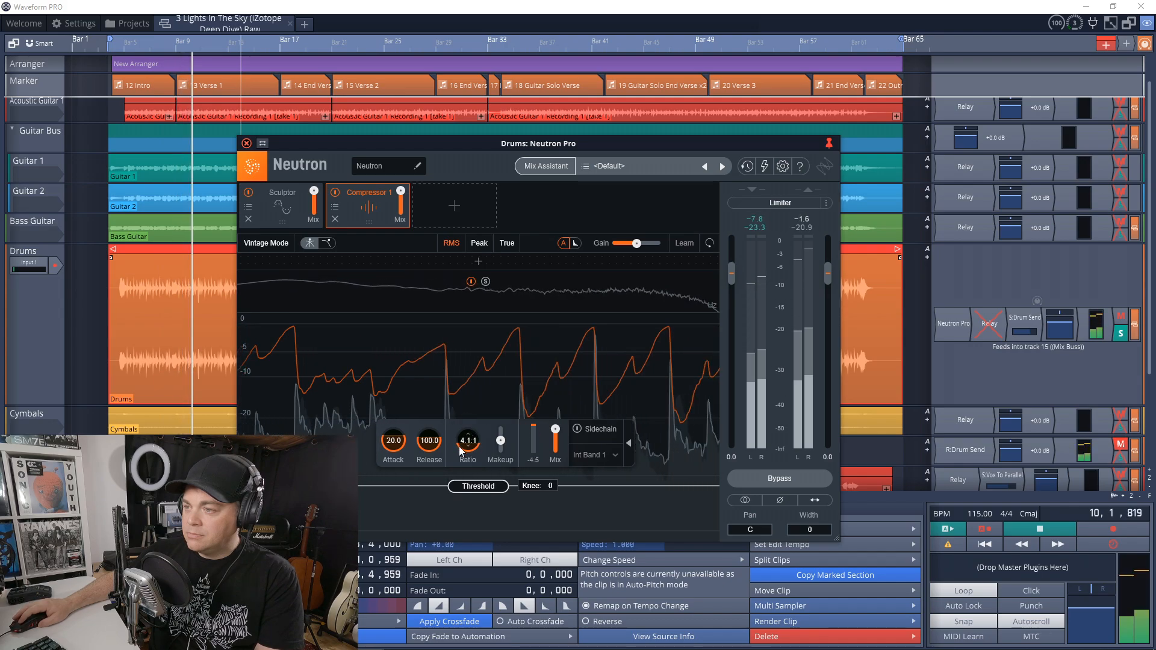
{"action": "left_click_drag", "start_coordinate": [395, 442], "coordinate": [393, 463]}
{"action": "left_click_drag", "start_coordinate": [478, 486], "coordinate": [485, 422]}
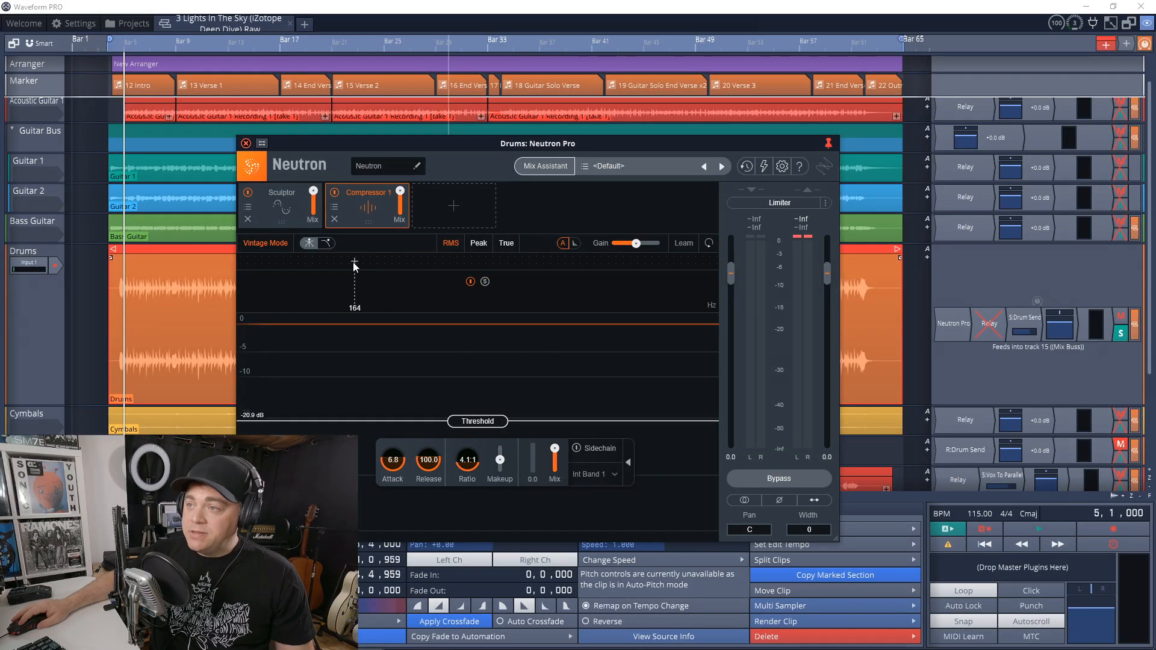
Split Compressor 1 into three frequency bands and move the lower crossover slightly up in frequency.
{"action": "left_click", "coordinate": [291, 265]}
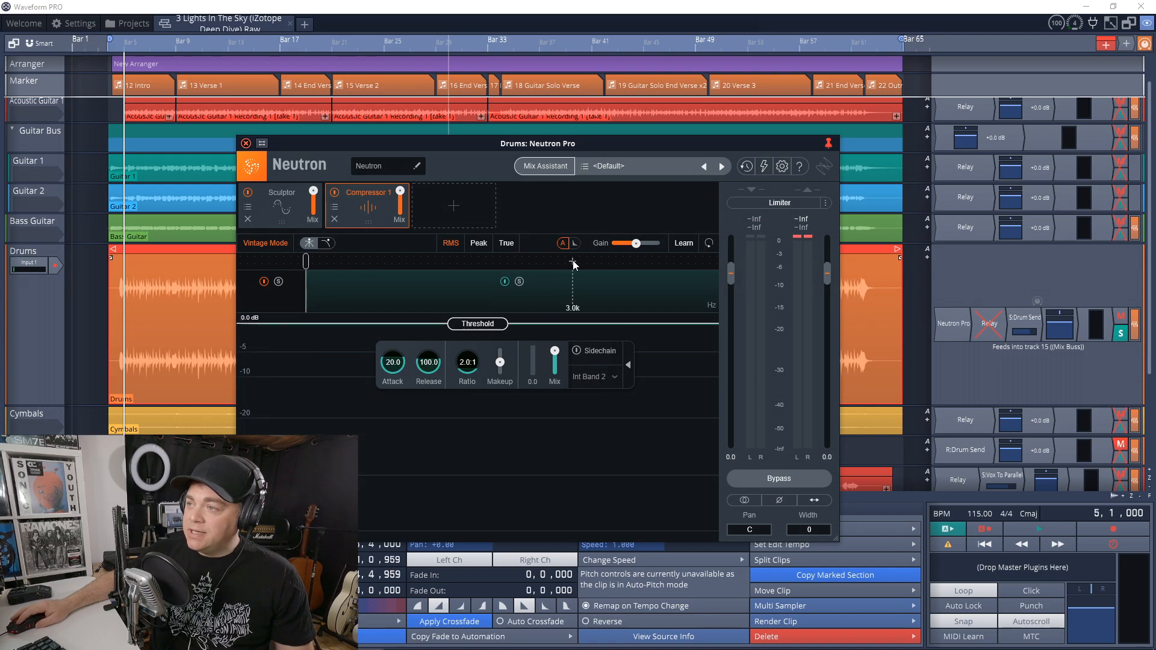
{"action": "left_click", "coordinate": [595, 280]}
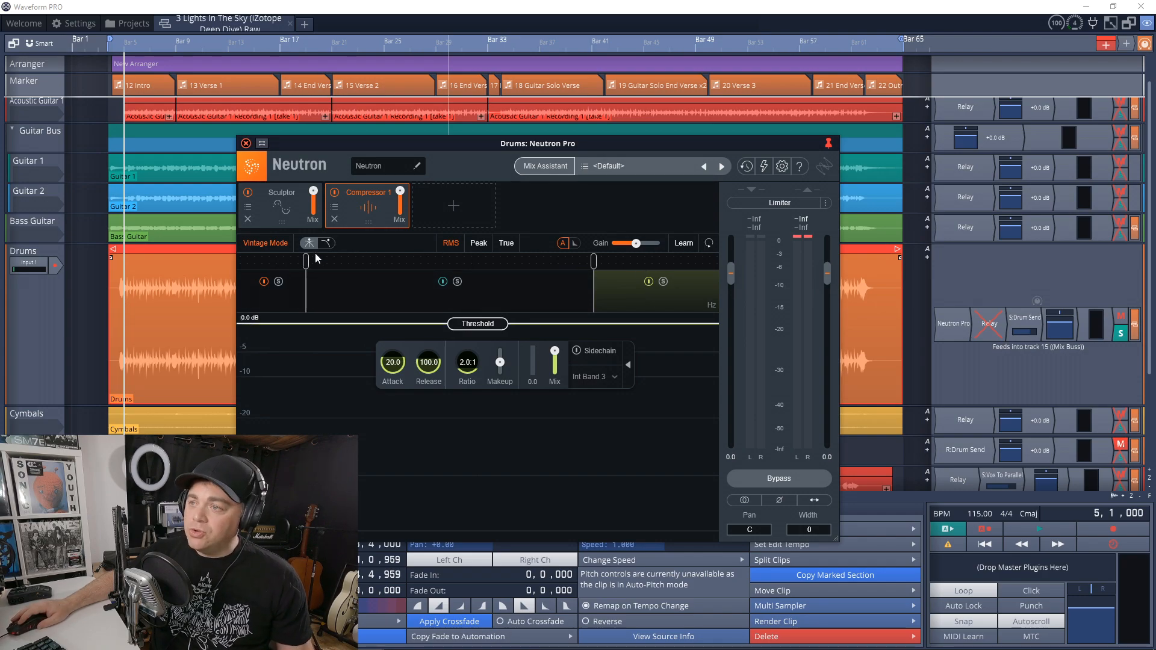
{"action": "left_click_drag", "start_coordinate": [307, 260], "coordinate": [325, 261]}
Raise the low band's threshold, lower the mid band's and set the high band's to -14.2 dB, and narrow the mid band from both crossovers.
{"action": "left_click", "coordinate": [278, 272]}
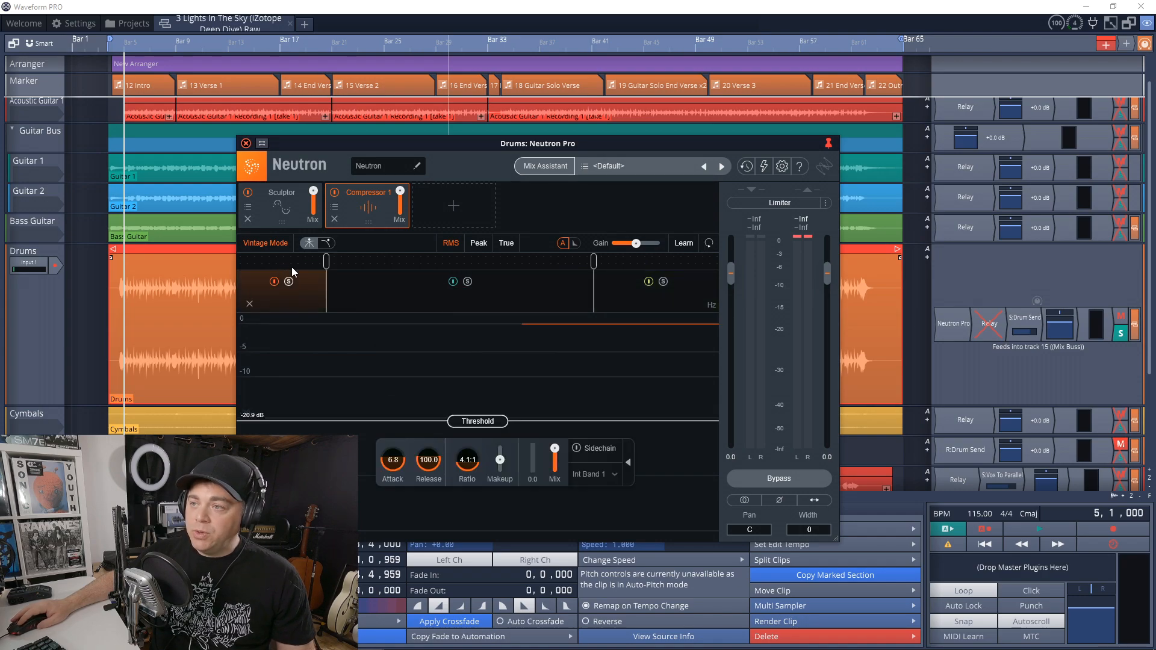
{"action": "left_click_drag", "start_coordinate": [467, 424], "coordinate": [459, 359]}
{"action": "left_click", "coordinate": [425, 291]}
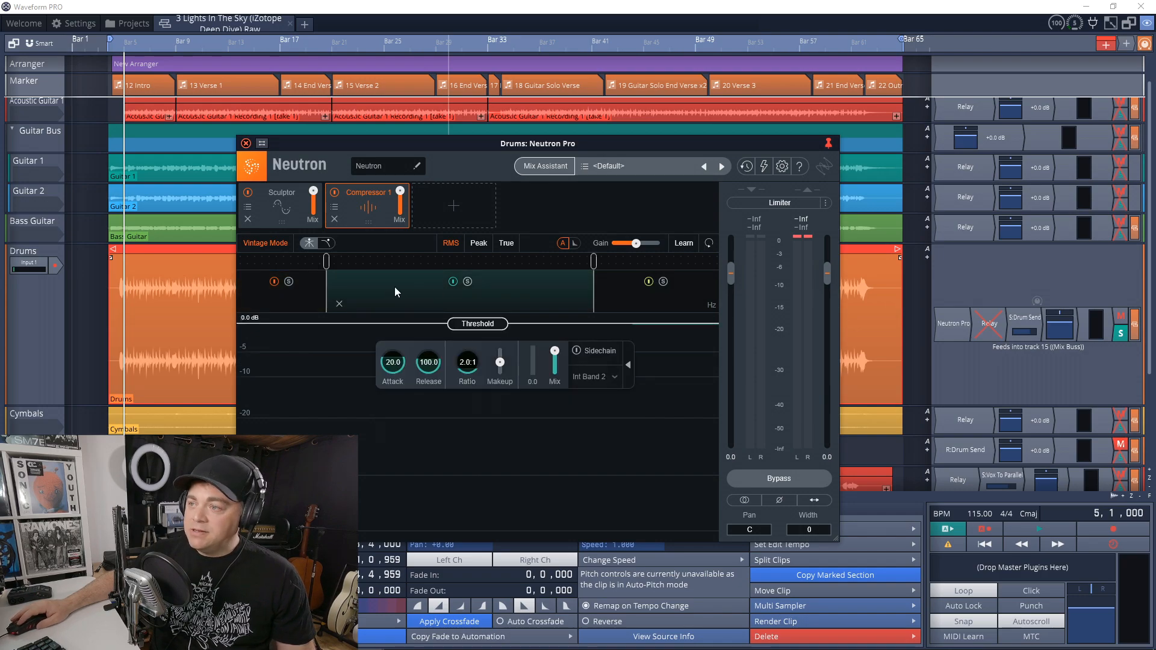
{"action": "left_click_drag", "start_coordinate": [505, 333], "coordinate": [478, 399]}
{"action": "left_click", "coordinate": [622, 277]}
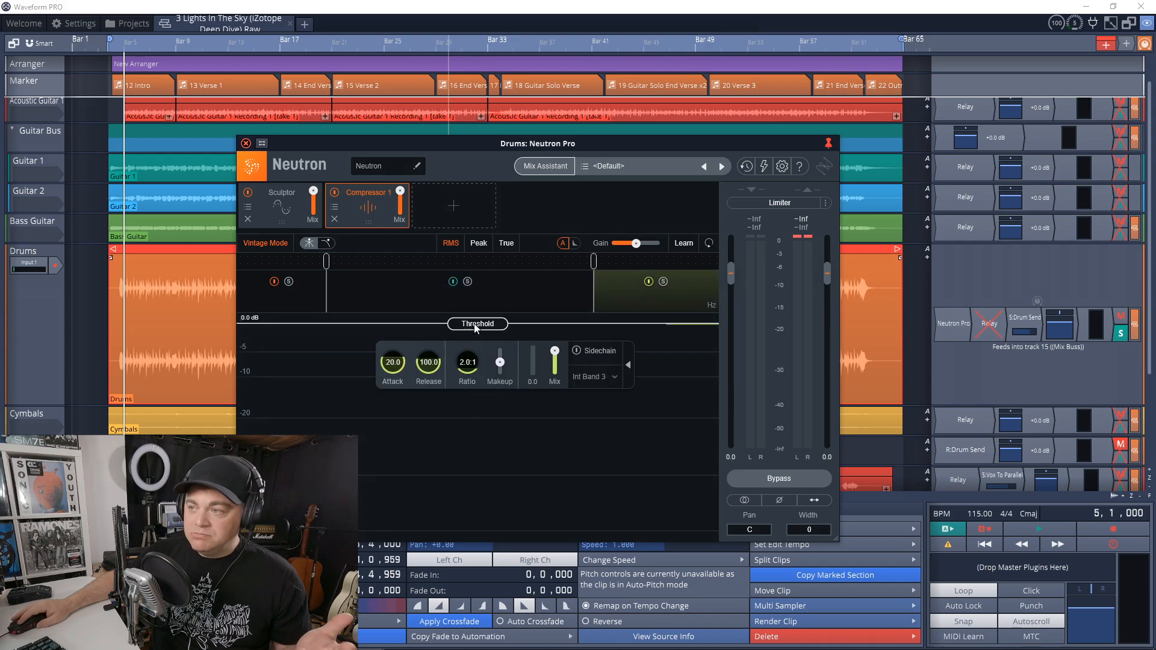
{"action": "left_click_drag", "start_coordinate": [481, 328], "coordinate": [478, 395]}
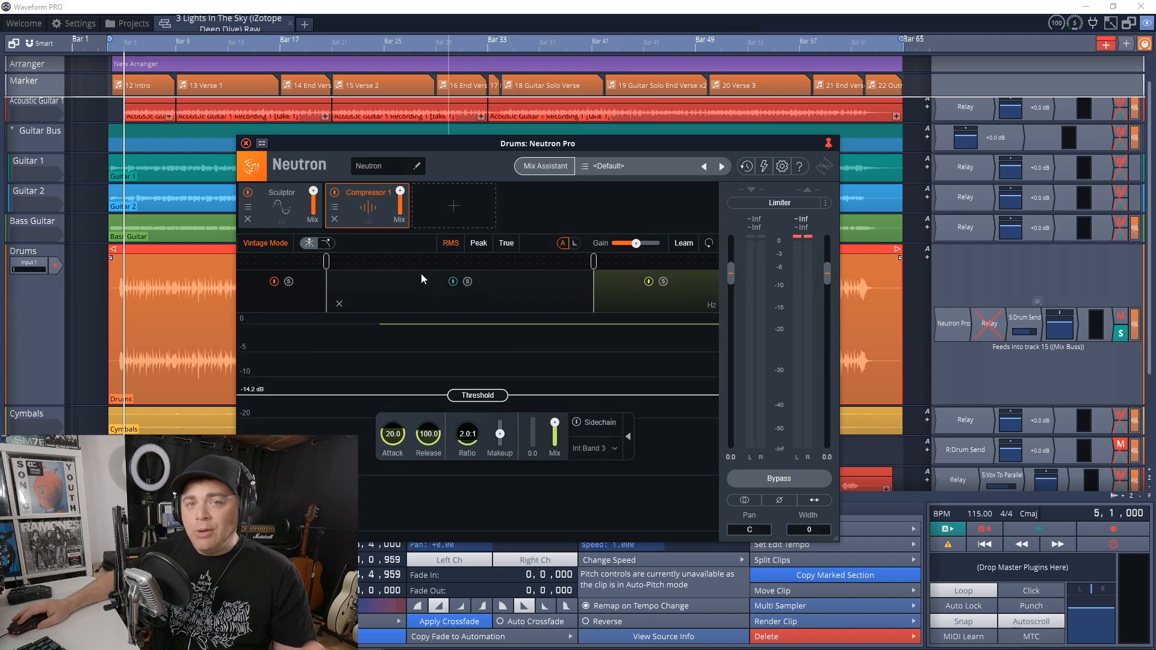
{"action": "left_click_drag", "start_coordinate": [593, 265], "coordinate": [495, 280]}
{"action": "left_click_drag", "start_coordinate": [326, 263], "coordinate": [341, 269]}
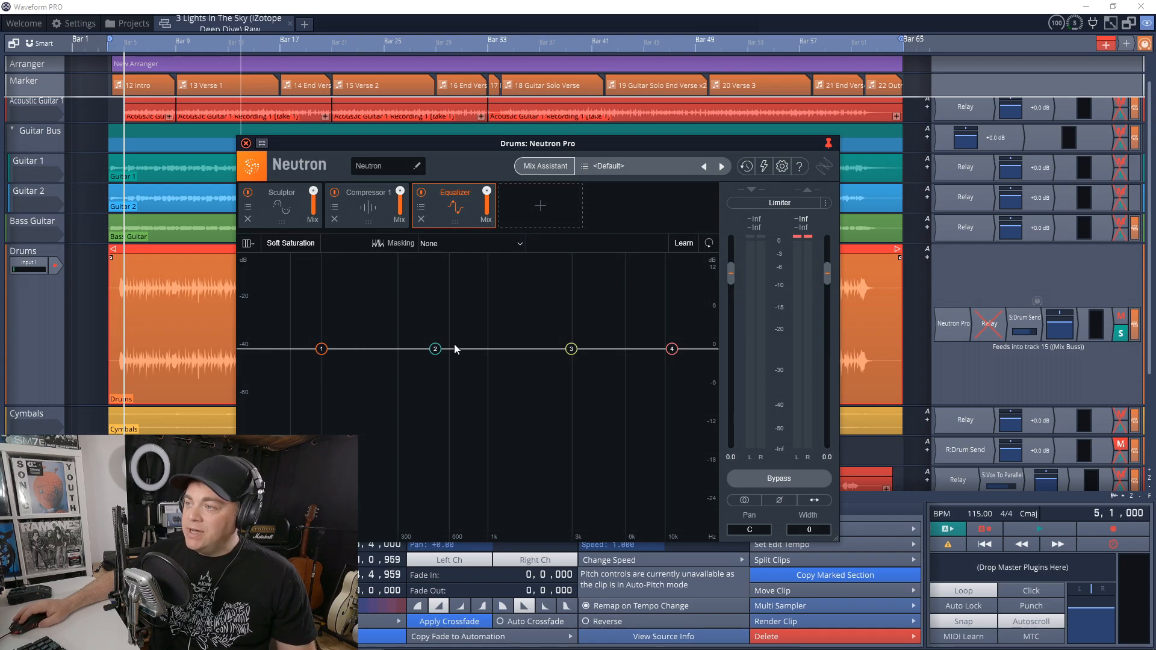
Add three Equalizer nodes, boost band 5 and set band 6 to 6.8 dB at 1807 Hz, and enable Soft Saturation.
{"action": "left_click", "coordinate": [368, 348]}
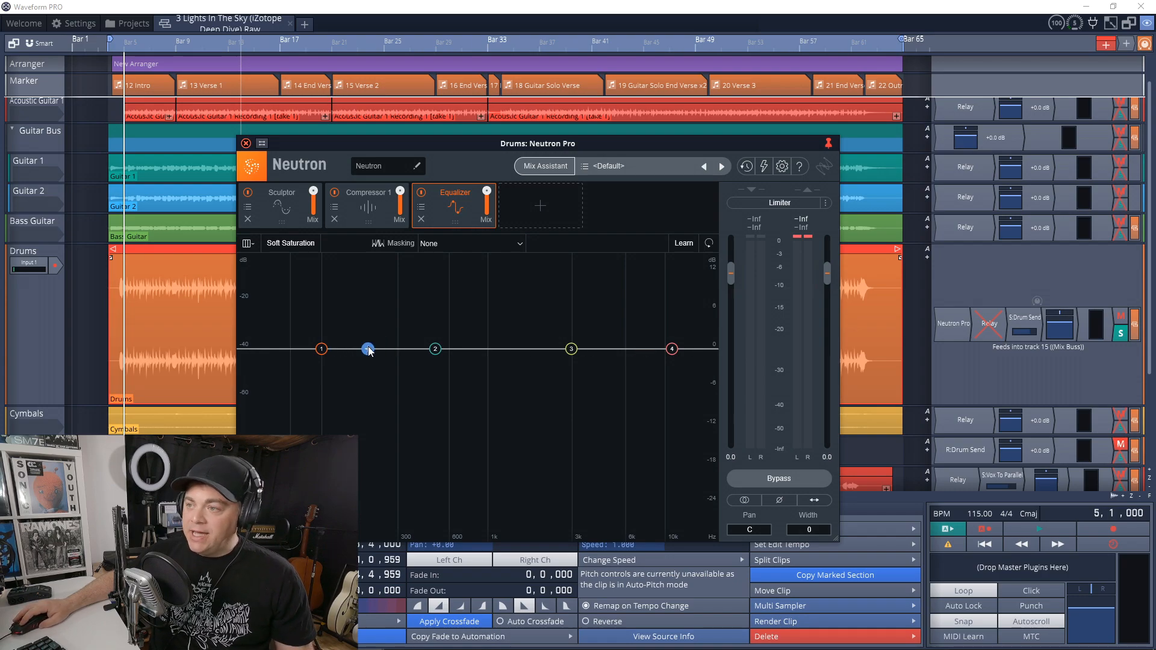
{"action": "left_click", "coordinate": [489, 348]}
{"action": "left_click", "coordinate": [605, 349]}
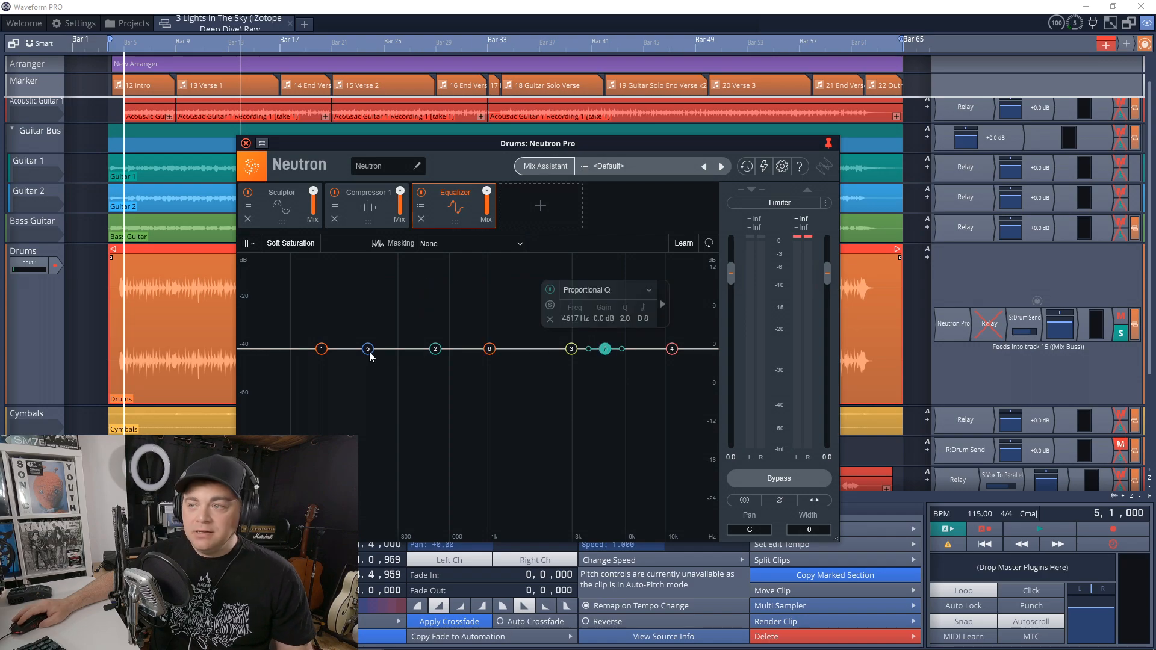
{"action": "left_click_drag", "start_coordinate": [367, 349], "coordinate": [376, 310]}
{"action": "left_click_drag", "start_coordinate": [431, 353], "coordinate": [532, 305]}
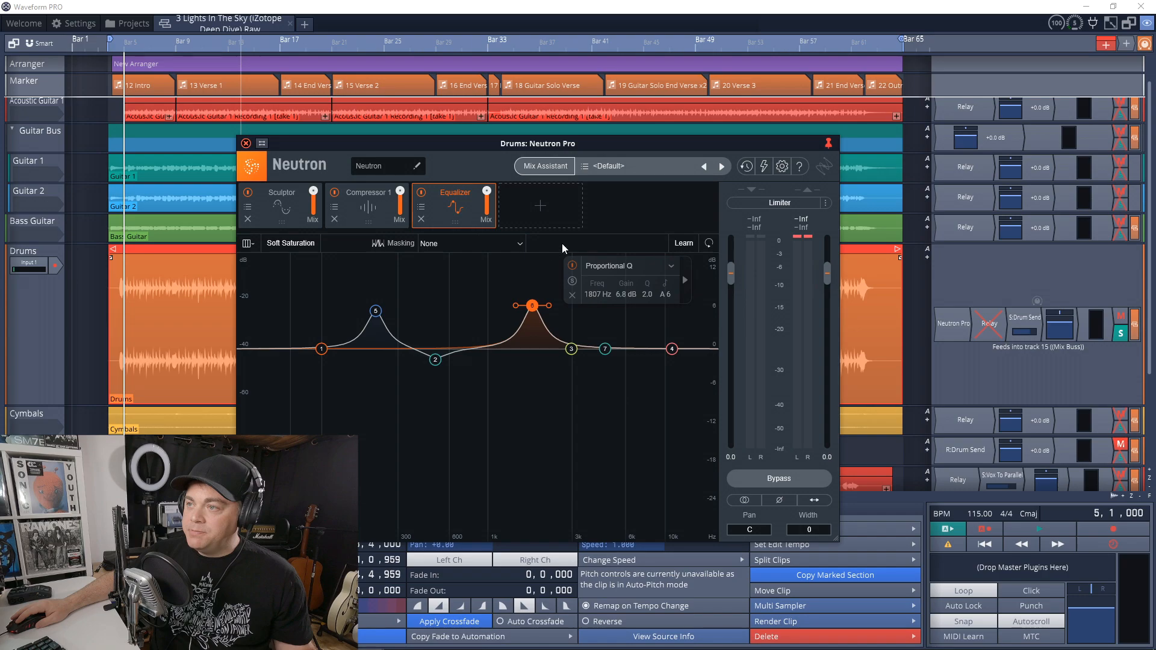
{"action": "left_click", "coordinate": [296, 244]}
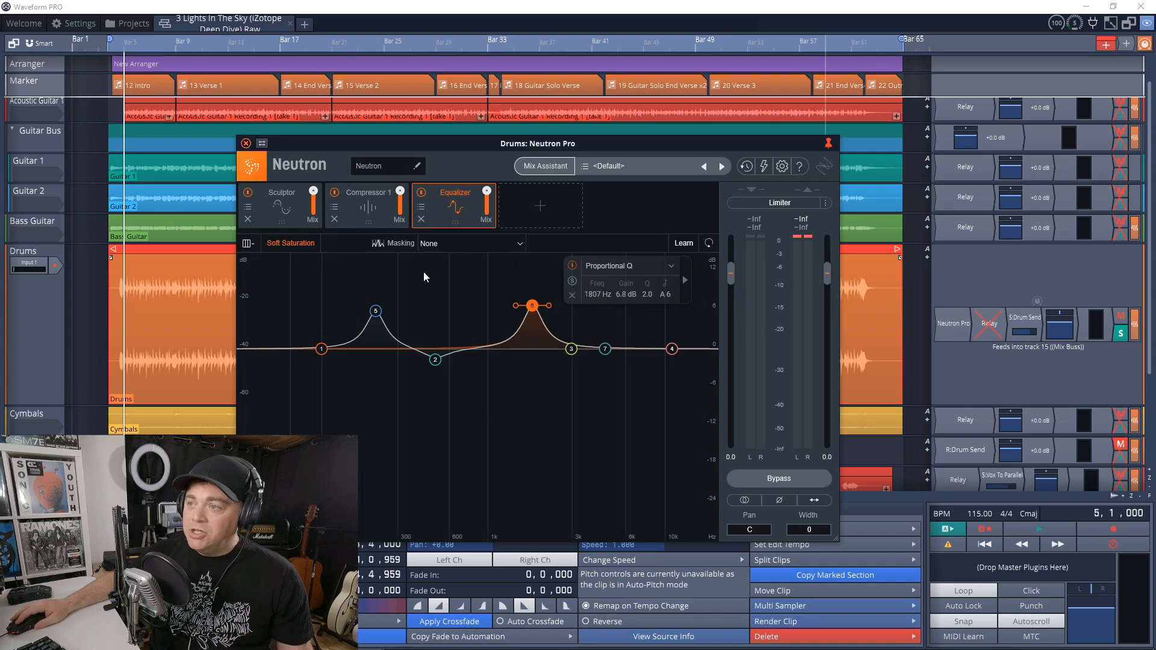
Set the masking source to Acoustic Guitar and lower band 5 to -0.6 dB and band 6 to -0.9 dB at 1697 Hz.
{"action": "left_click", "coordinate": [453, 244]}
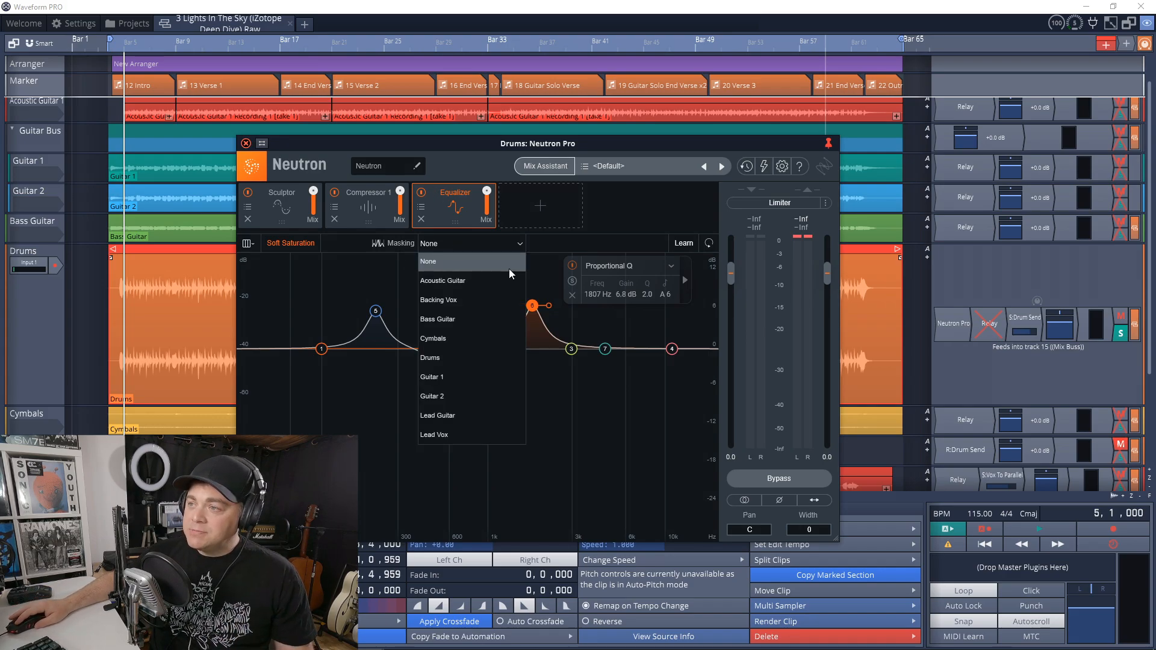
{"action": "left_click", "coordinate": [464, 281]}
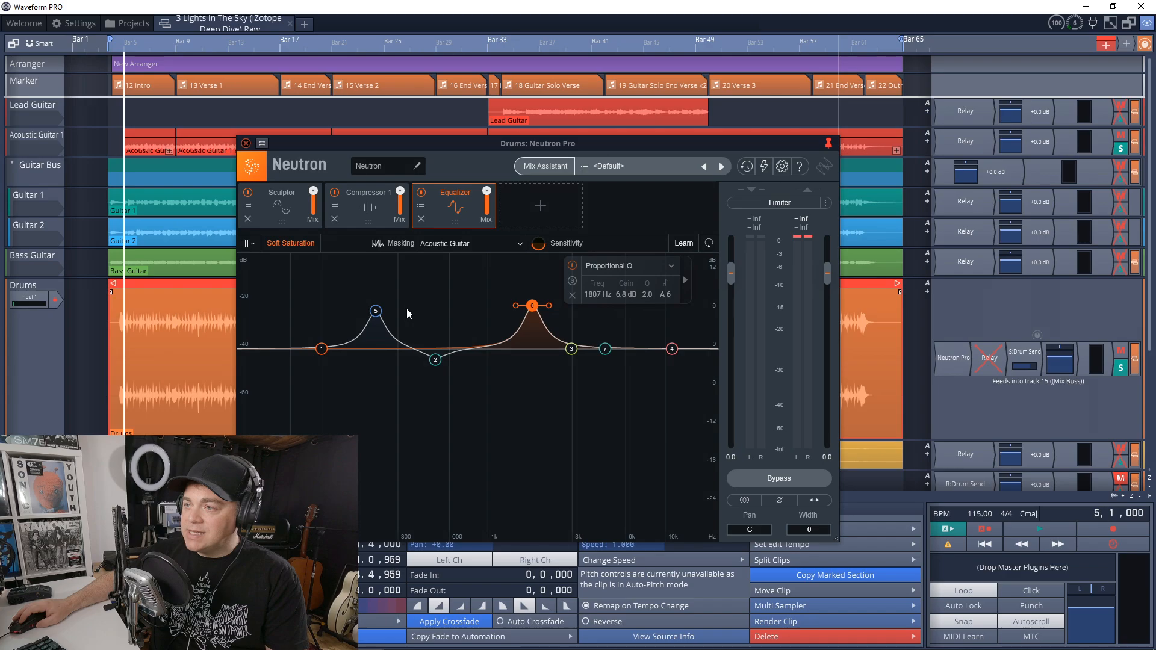
{"action": "left_click_drag", "start_coordinate": [375, 311], "coordinate": [375, 352]}
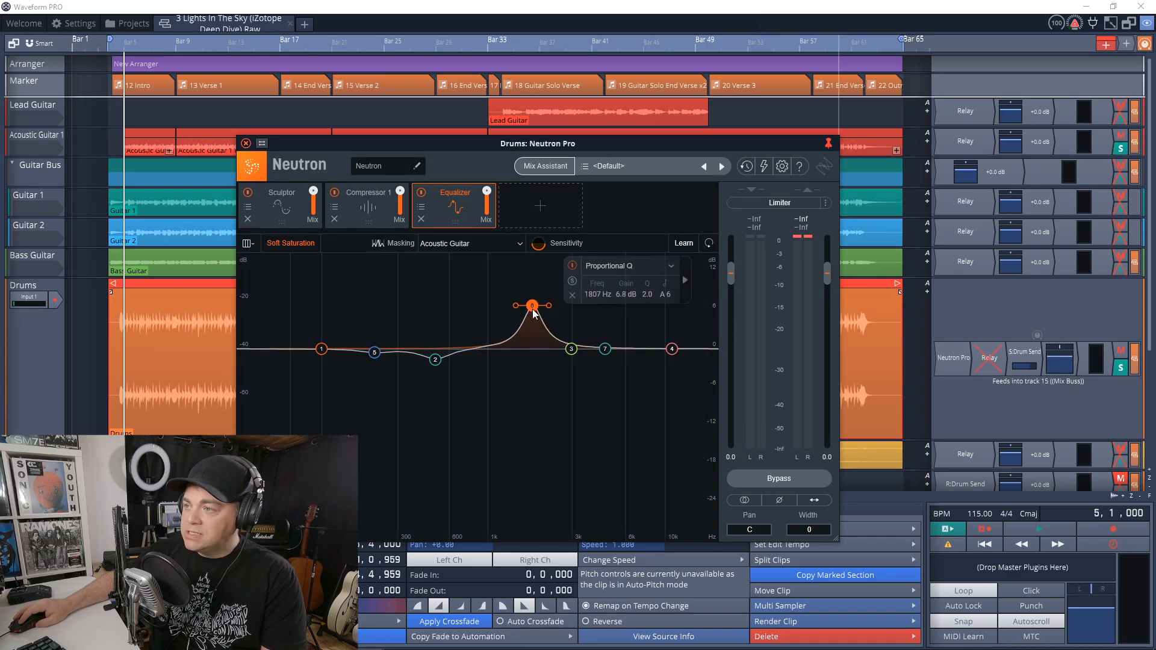
{"action": "left_click_drag", "start_coordinate": [532, 306], "coordinate": [527, 354]}
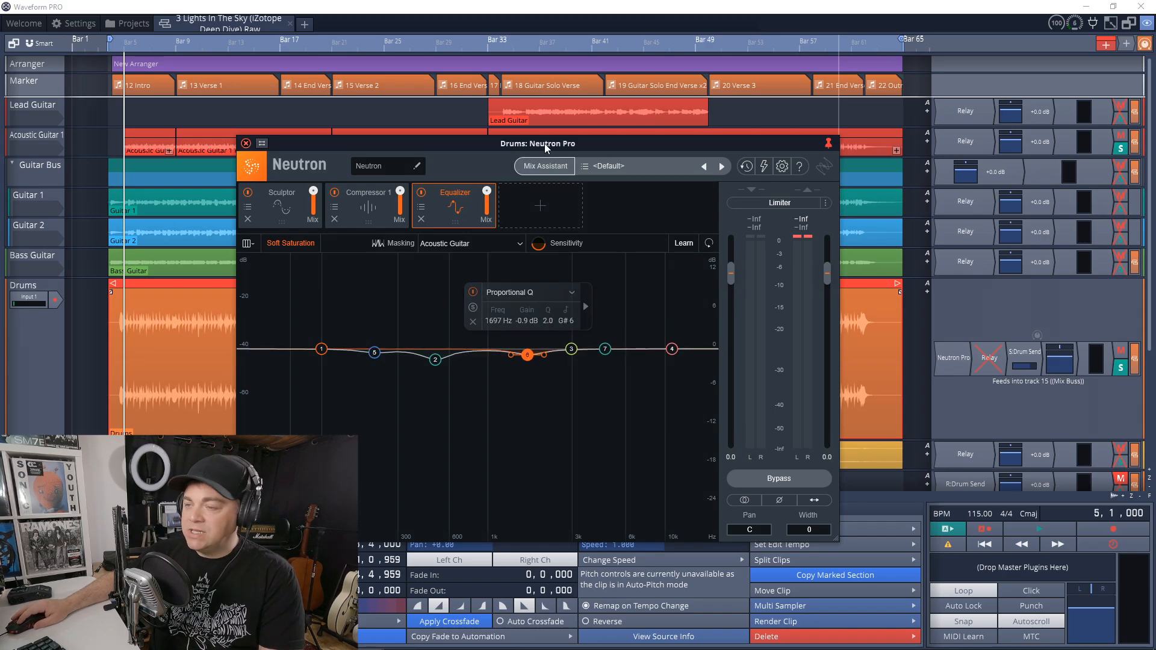
Raise the masking sensitivity while the drums and acoustic guitar play, and enable Dynamic mode on Equalizer band 5.
{"action": "key", "text": "space"}
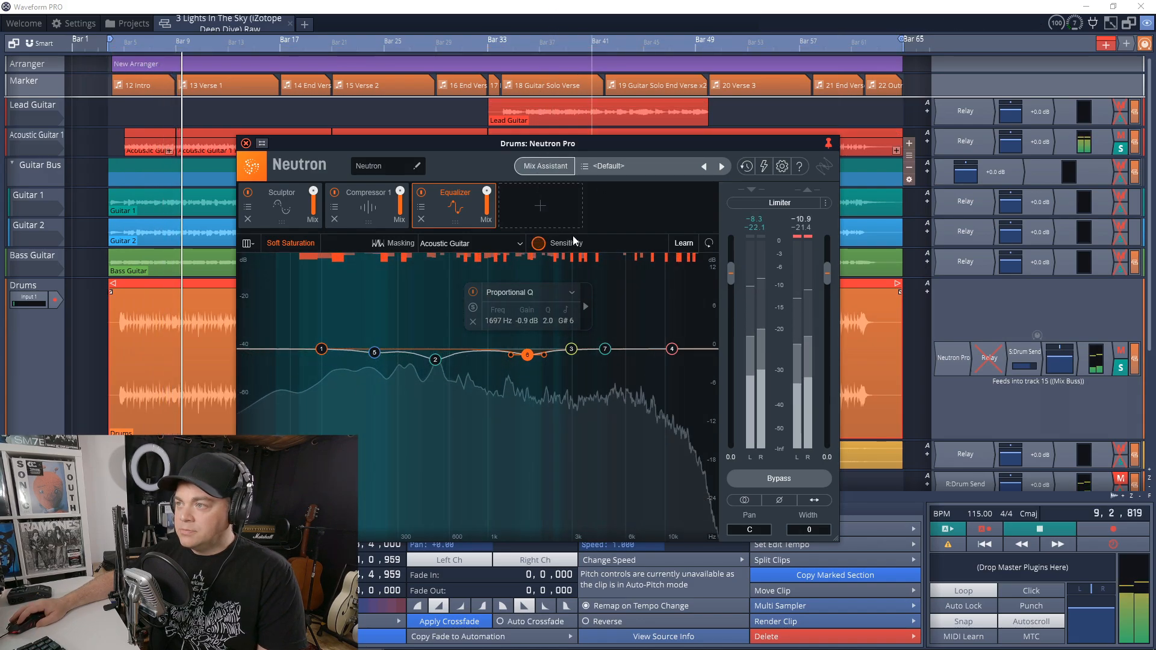
{"action": "mouse_move", "coordinate": [525, 390]}
{"action": "left_mouse_down"}
{"action": "mouse_move", "coordinate": [516, 438]}
{"action": "mouse_move", "coordinate": [516, 144]}
{"action": "left_mouse_up"}
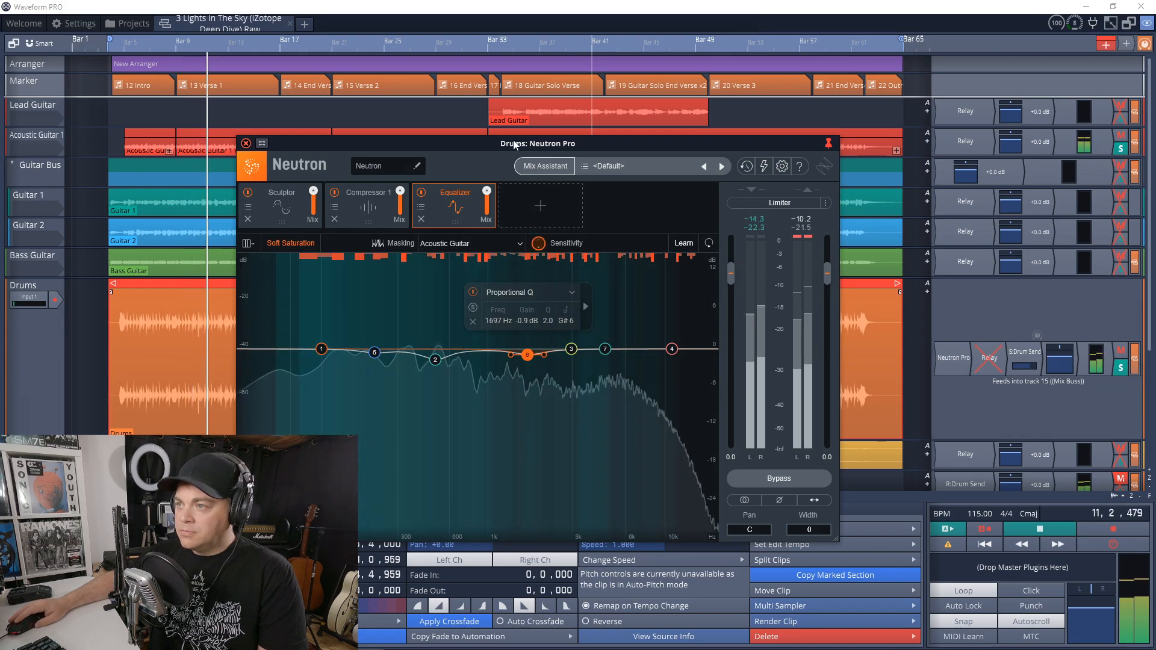
{"action": "key", "text": "space"}
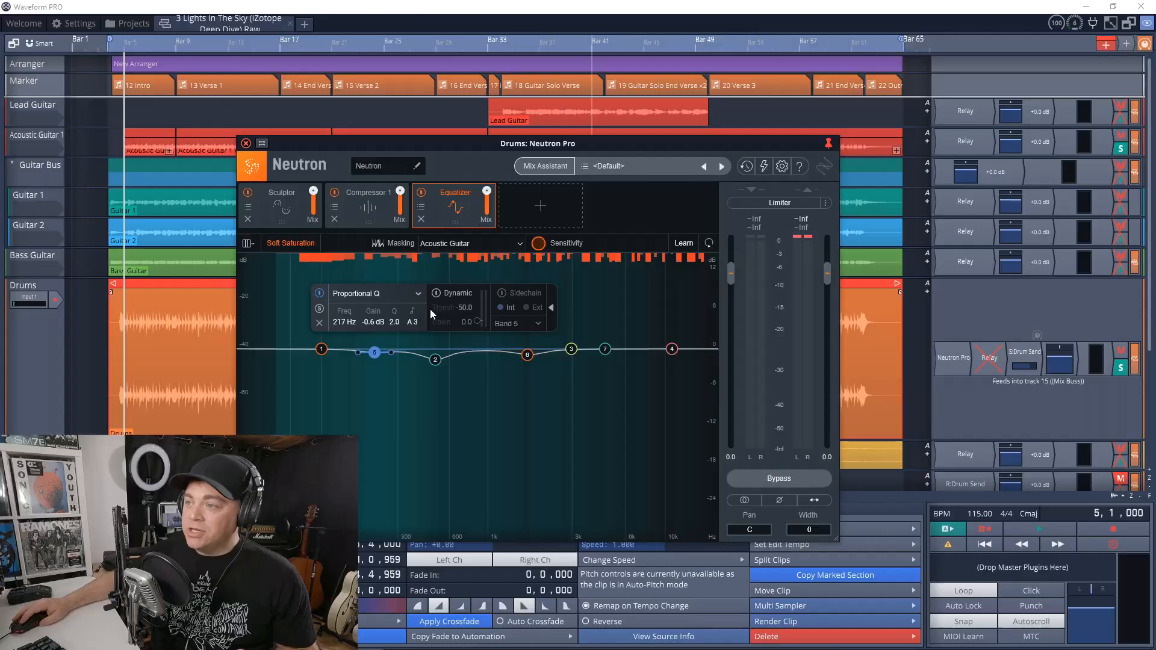
{"action": "left_click", "coordinate": [434, 293]}
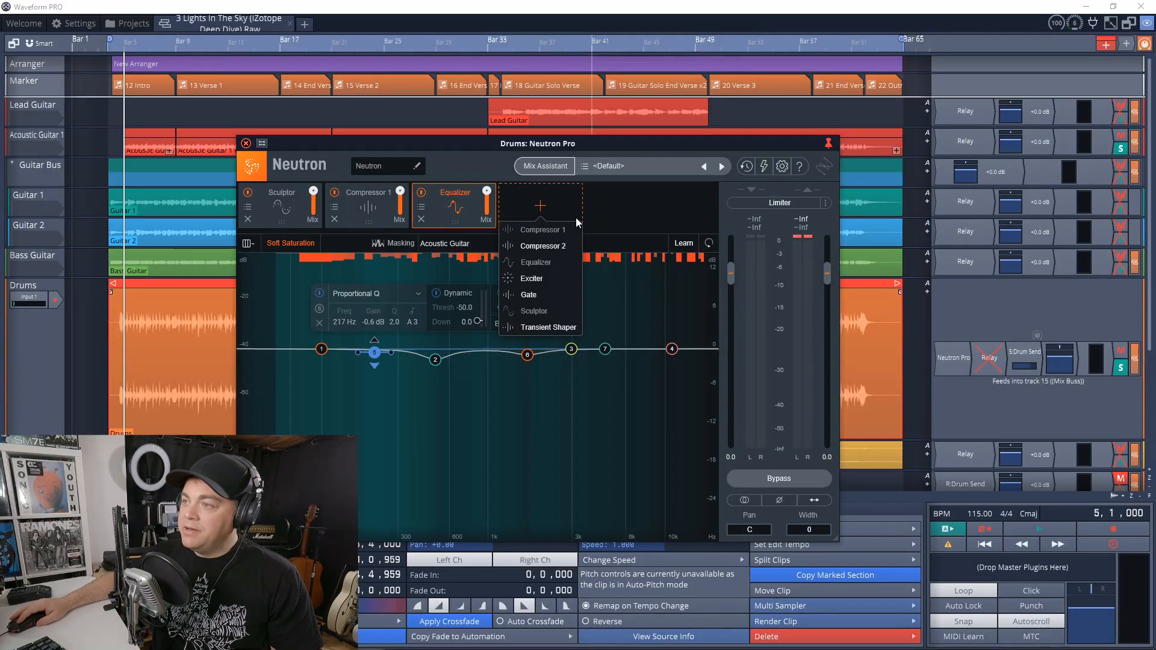
Add the Exciter module and adjust its saturation blend, and add the Gate module to examine its sidechain options.
{"action": "left_click", "coordinate": [542, 278]}
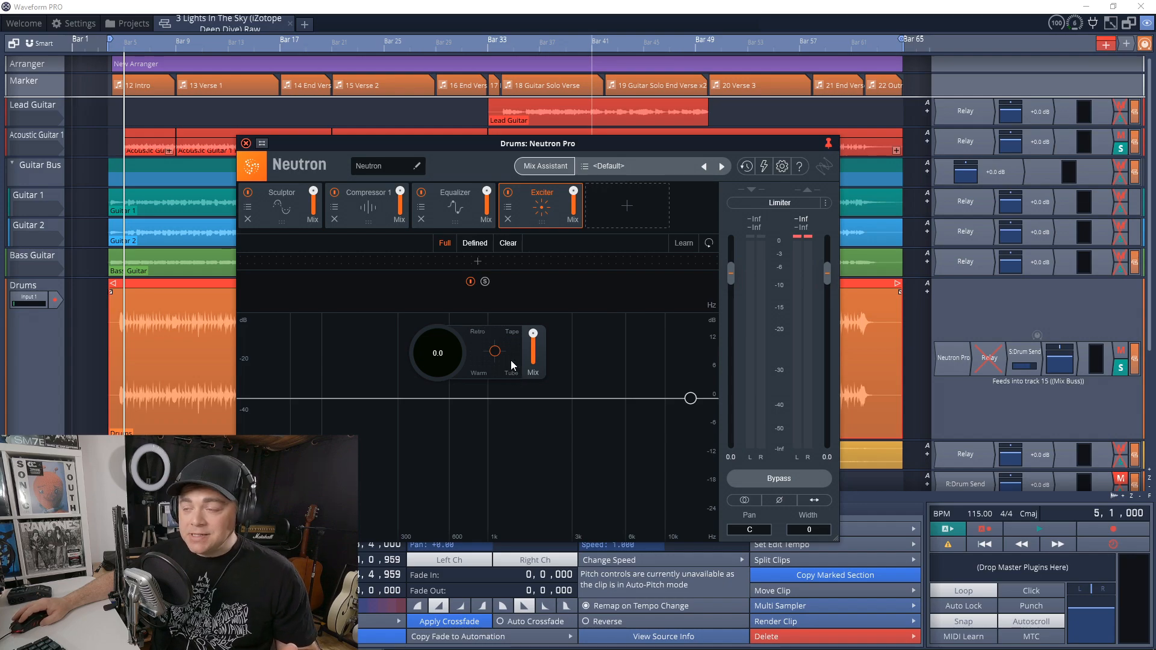
{"action": "left_click_drag", "start_coordinate": [495, 353], "coordinate": [533, 340]}
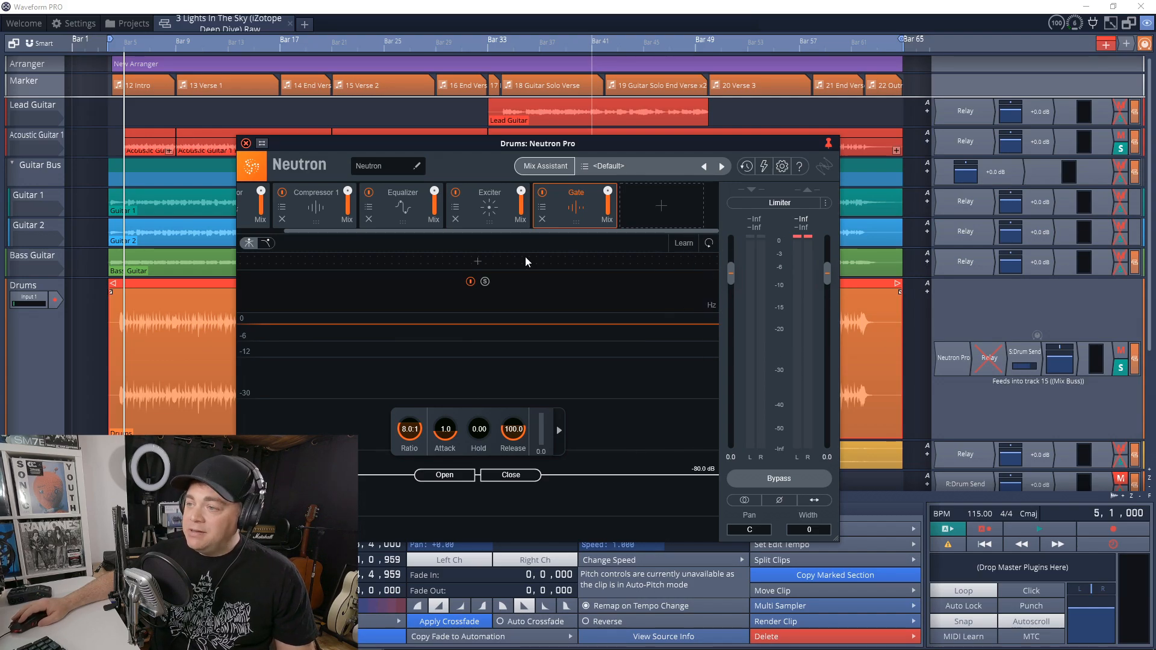
{"action": "left_click", "coordinate": [558, 431]}
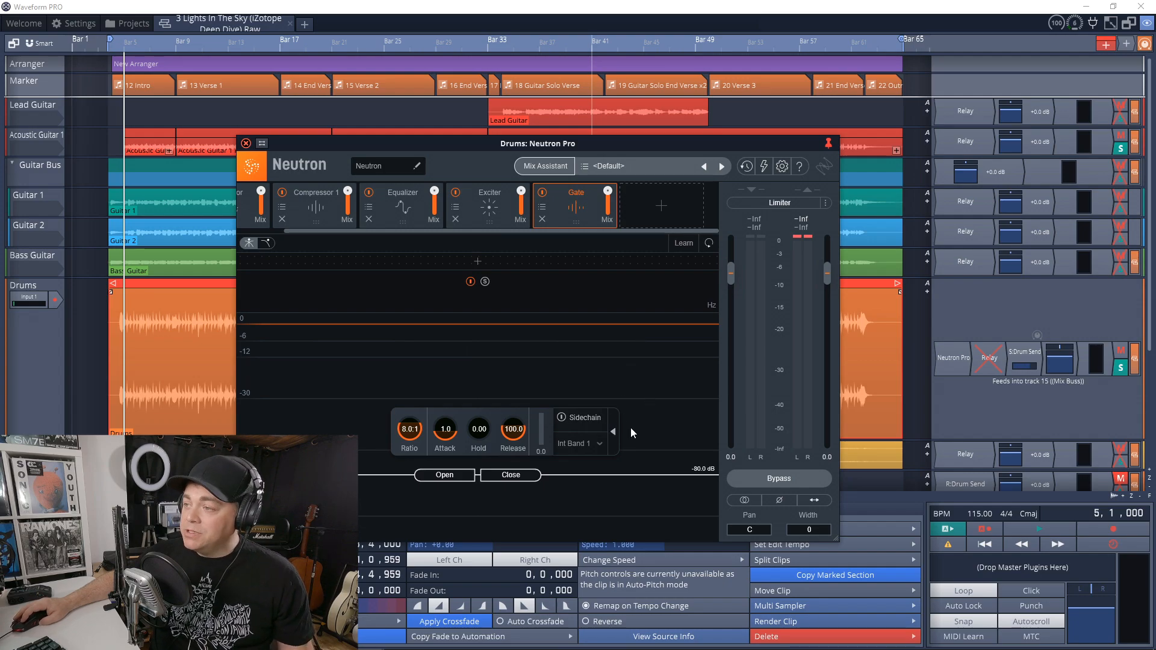
{"action": "left_click", "coordinate": [614, 433]}
Add the Transient Shaper module and load its Pillowy Drums preset.
{"action": "left_click", "coordinate": [662, 207]}
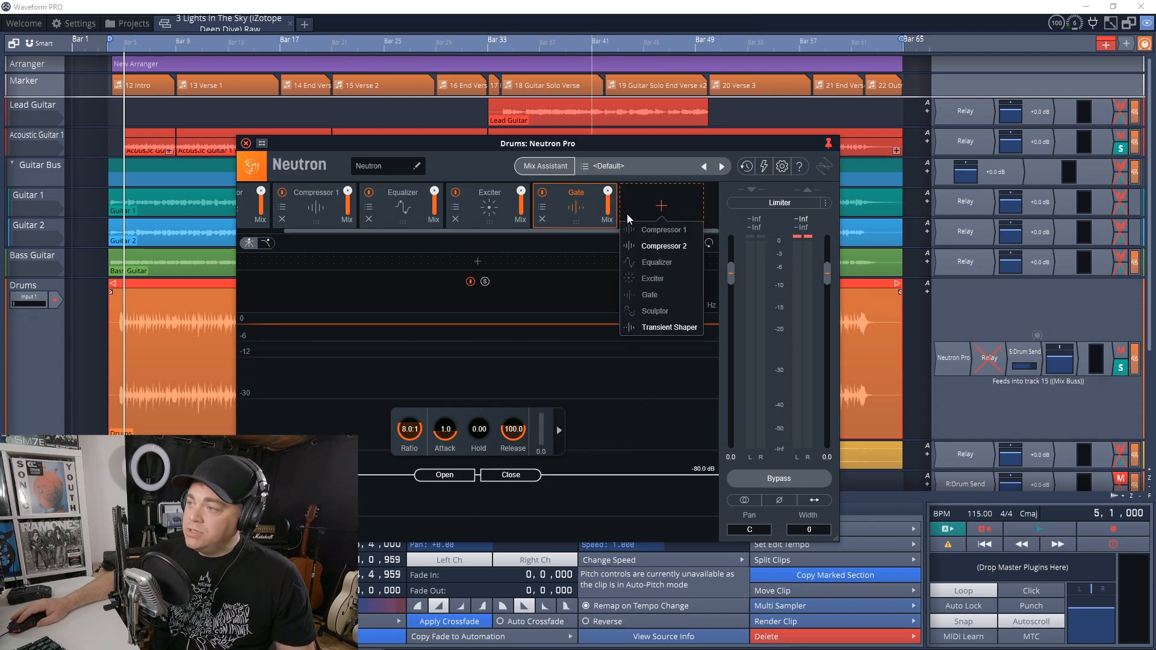
{"action": "left_click", "coordinate": [646, 325]}
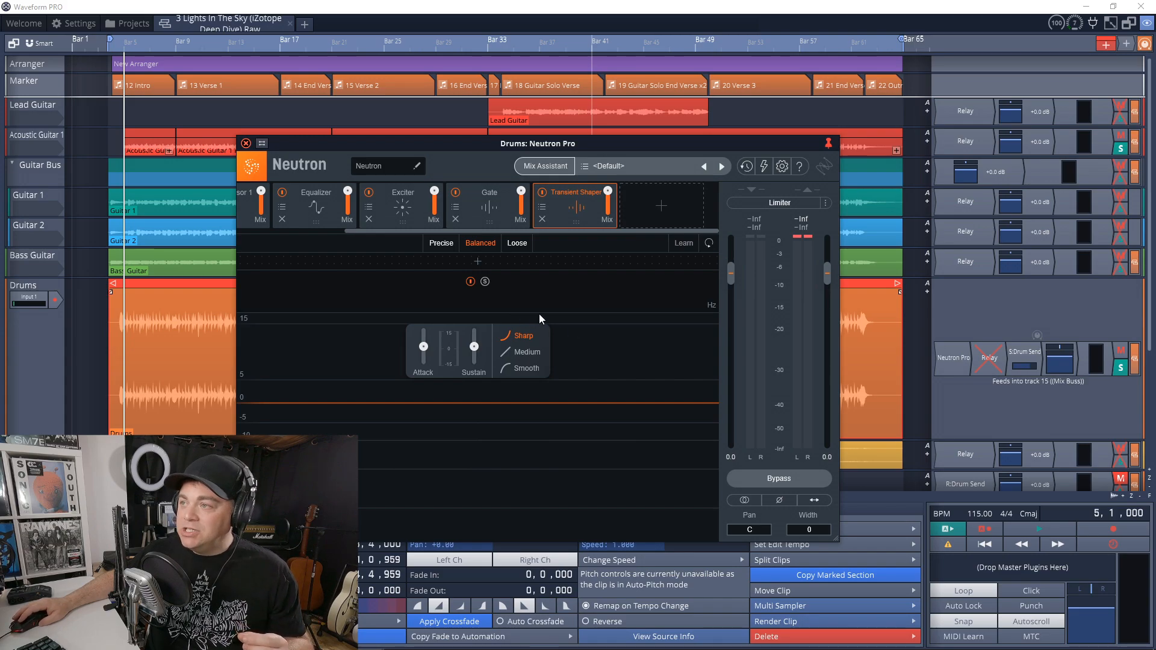
{"action": "left_click", "coordinate": [542, 207]}
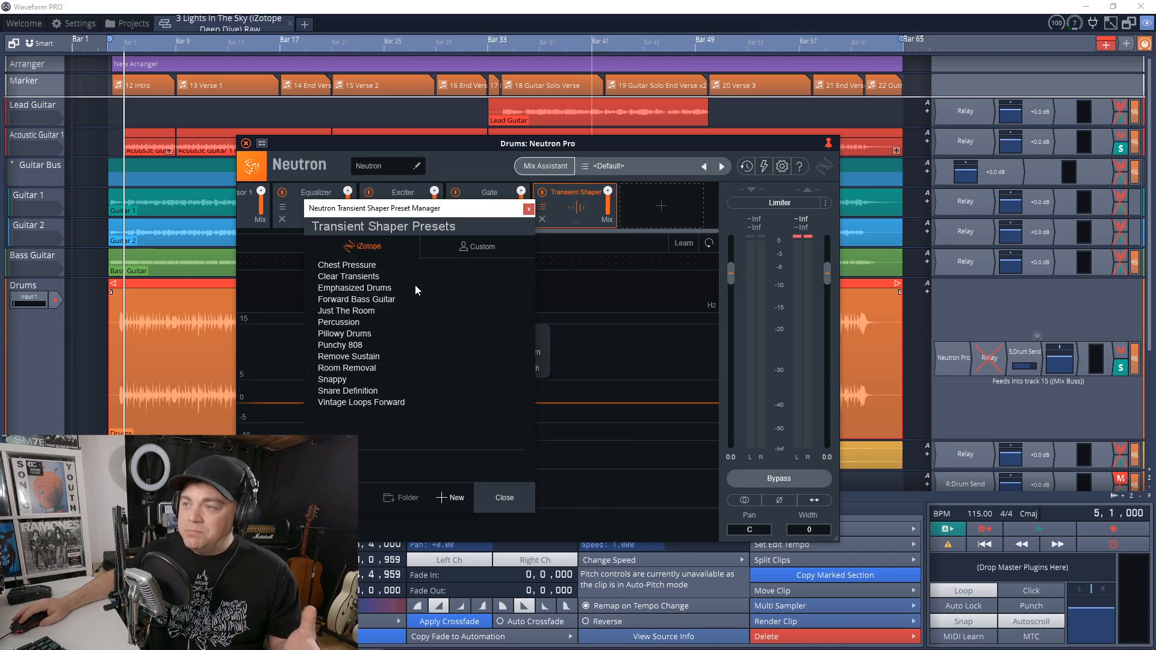
{"action": "left_click", "coordinate": [363, 335]}
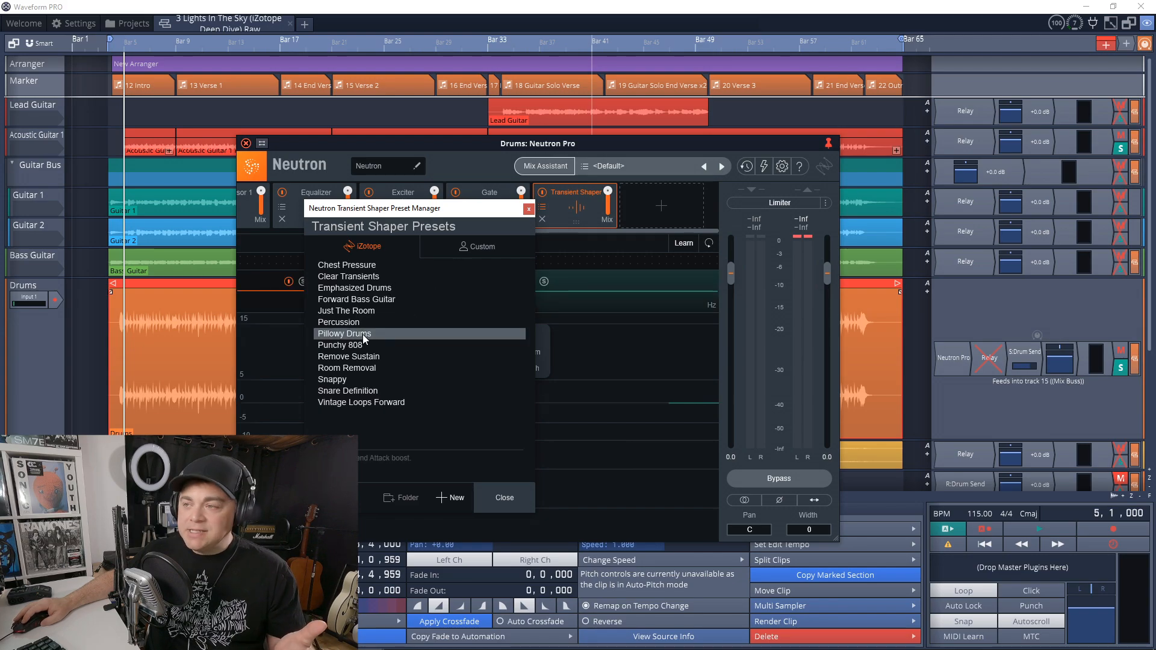
{"action": "left_click", "coordinate": [505, 497]}
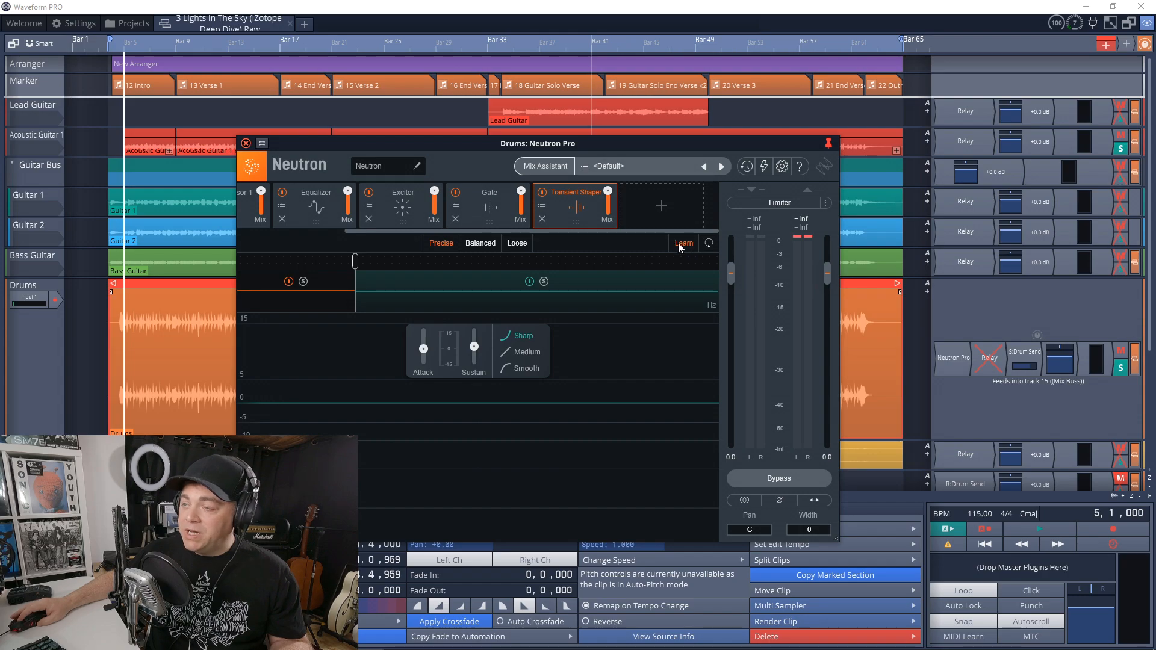
Play the drums with Learn active so the Transient Shaper repositions the crossover between its two bands.
{"action": "key", "text": "space"}
{"action": "key", "text": "space"}
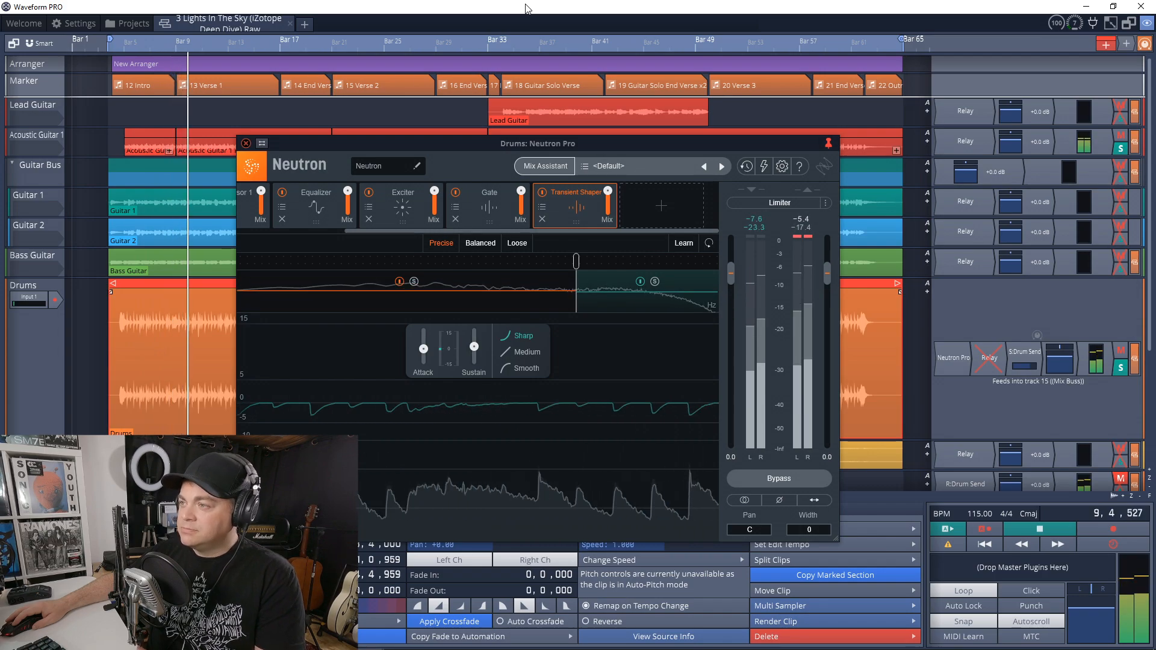
{"action": "key", "text": "space"}
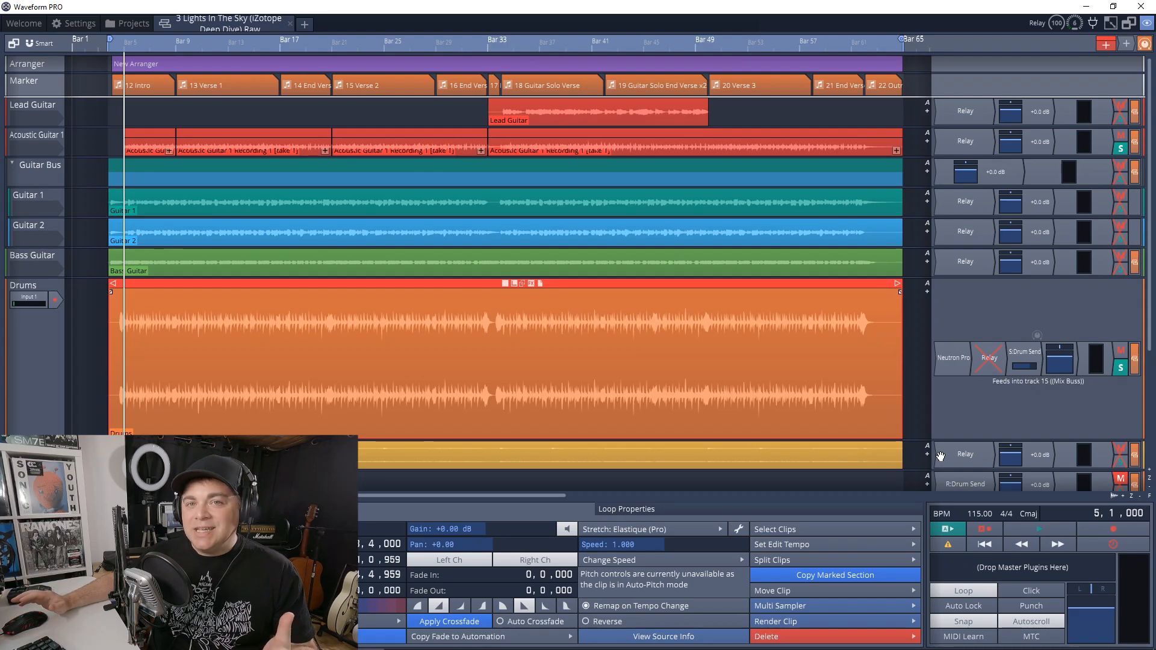
Remove Neutron Pro from the Drums track, re-enable its Relay plug-in and check the Relay instances on the other tracks.
{"action": "left_click", "coordinate": [976, 371]}
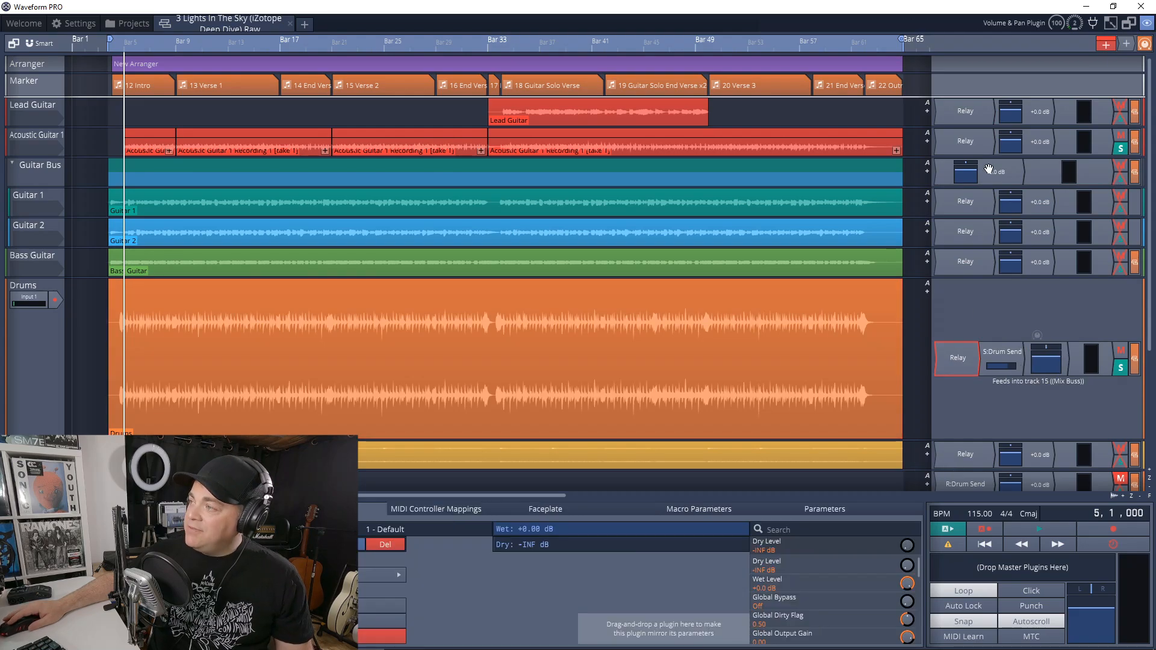
{"action": "scroll", "coordinate": [955, 425], "scroll_direction": "down", "scroll_amount": 2}
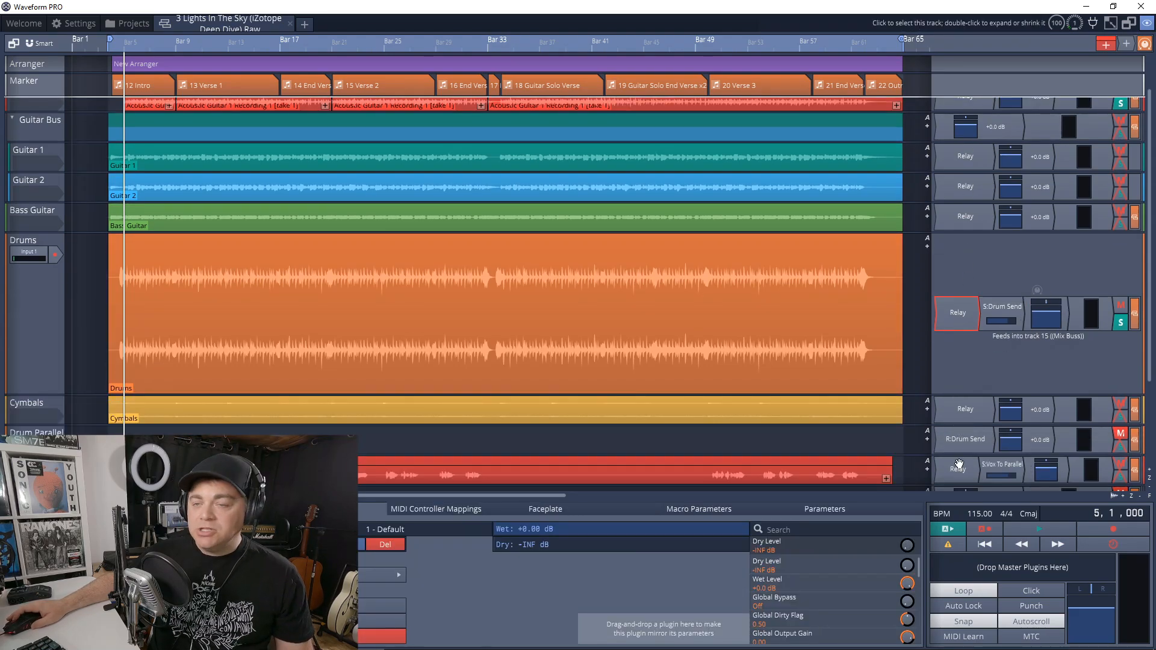
{"action": "scroll", "coordinate": [978, 331], "scroll_direction": "up", "scroll_amount": 2}
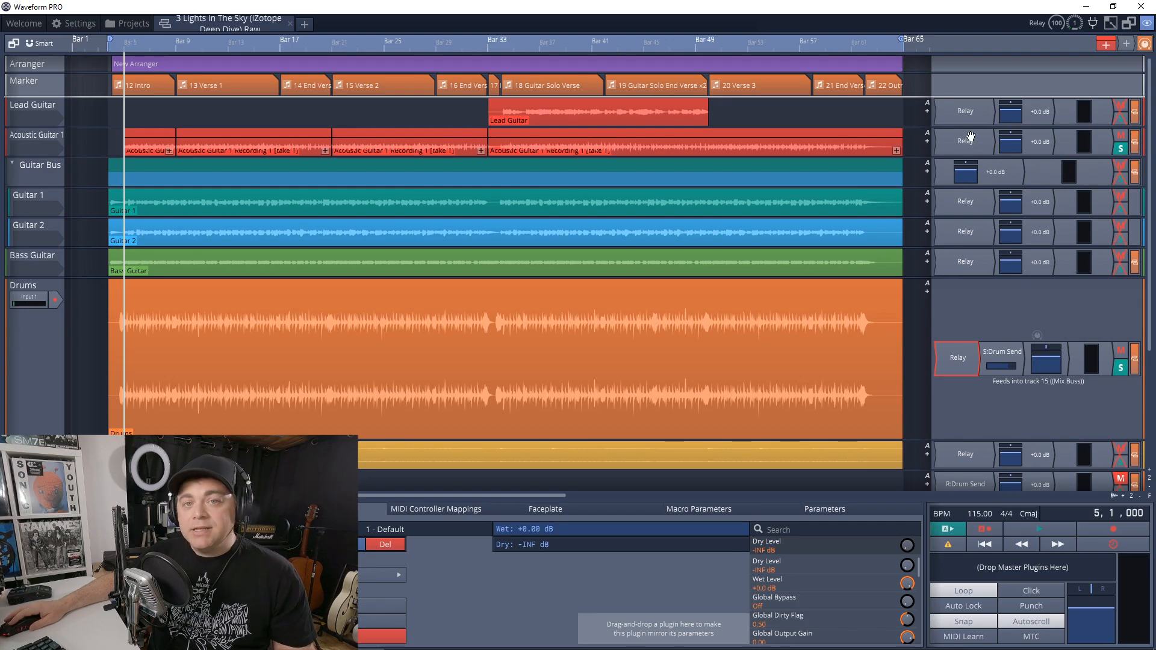
Open the Lead Guitar track's Relay plug-in to examine its track name and controls, and close it again.
{"action": "double_click", "coordinate": [972, 113]}
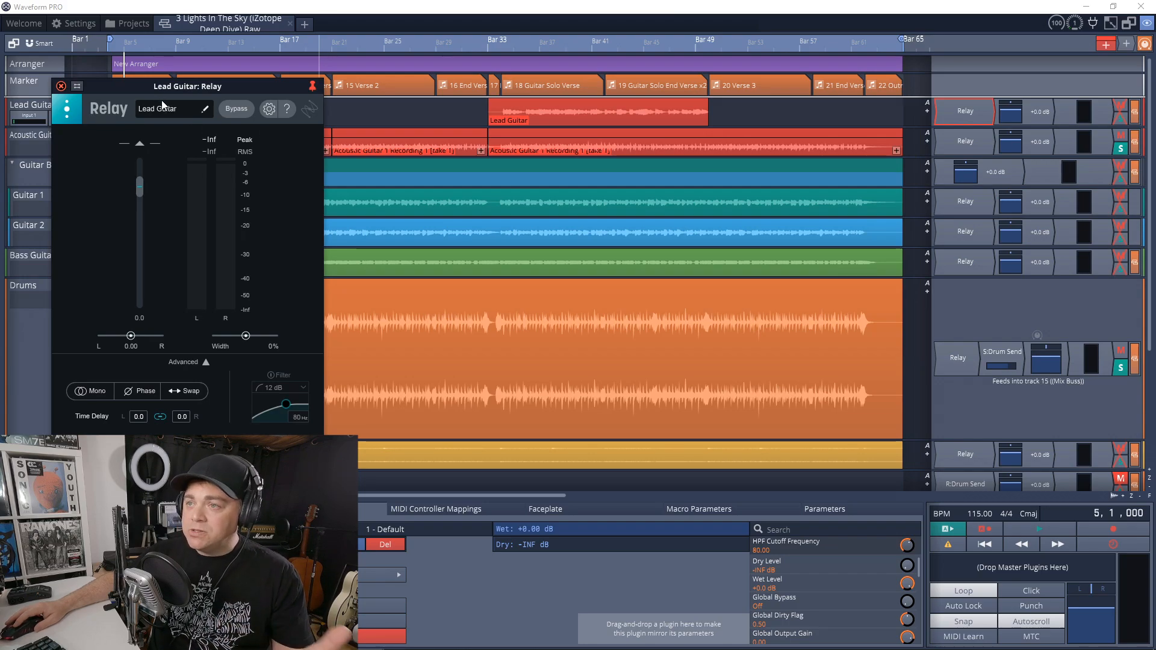
{"action": "left_click_drag", "start_coordinate": [150, 85], "coordinate": [339, 89]}
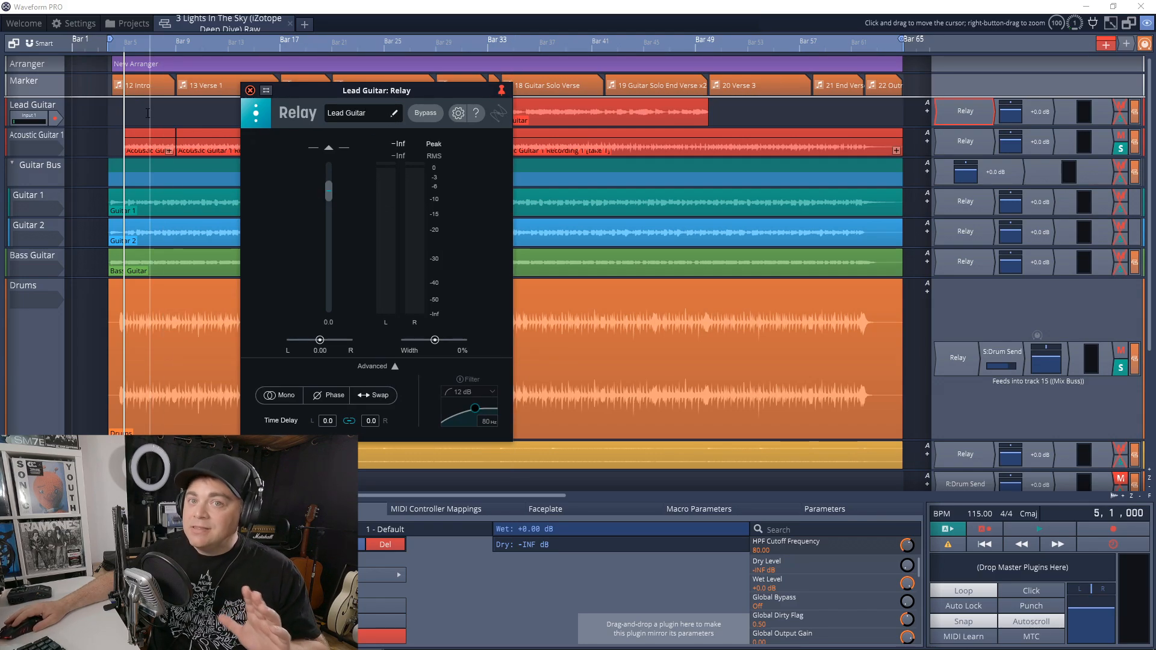
{"action": "left_click", "coordinate": [250, 90]}
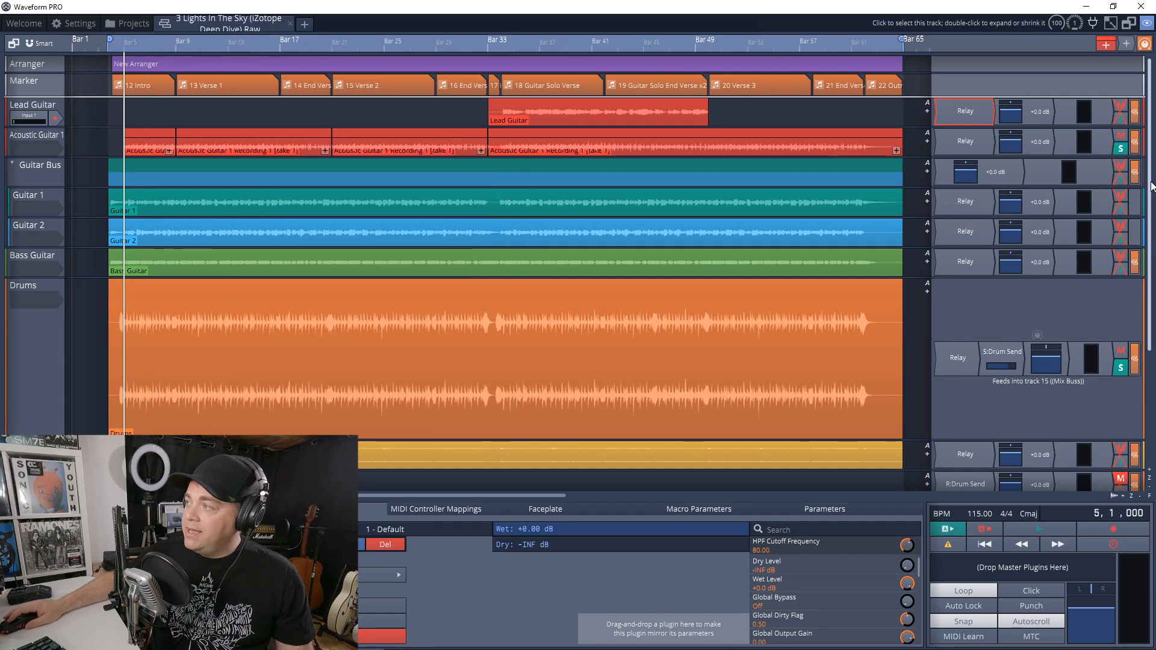
Unsolo the Drums track and insert Neutron 3 Visual Mixer on the Mix Buss.
{"action": "left_click", "coordinate": [1119, 365]}
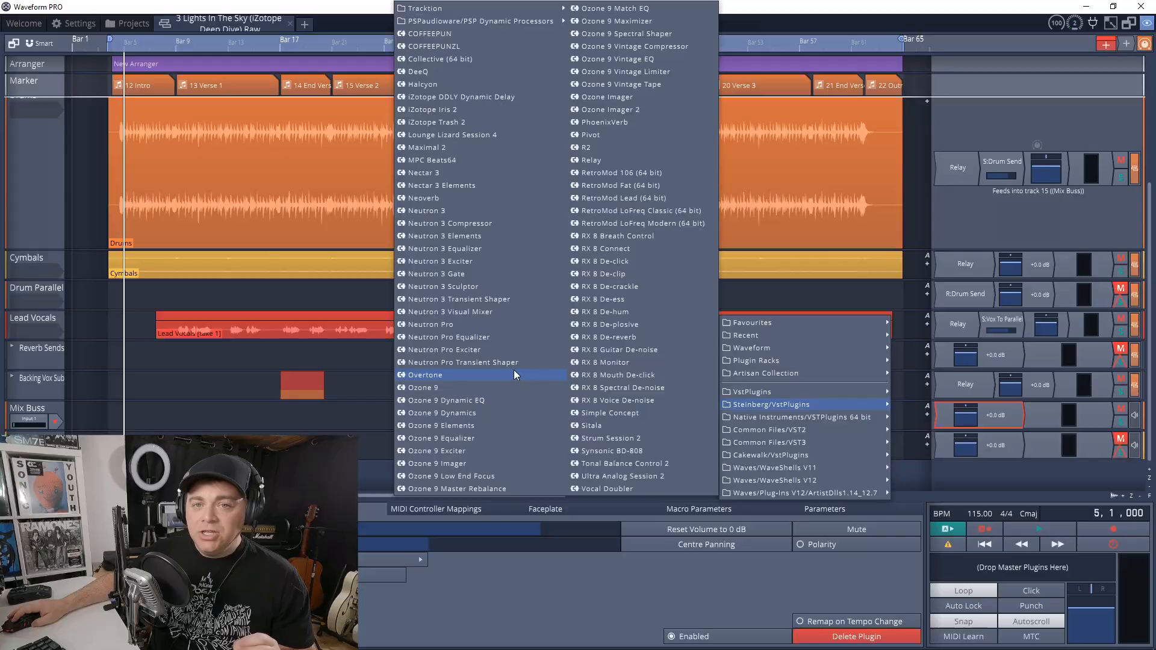
{"action": "left_click", "coordinate": [501, 311]}
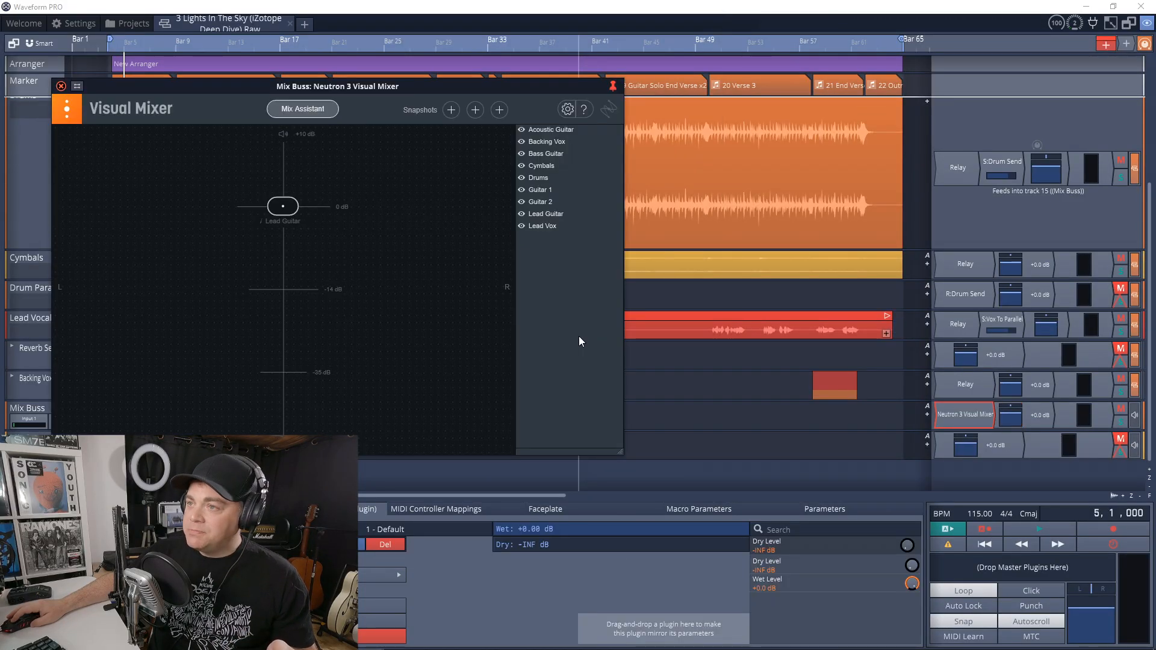
{"action": "left_click_drag", "start_coordinate": [391, 89], "coordinate": [563, 163]}
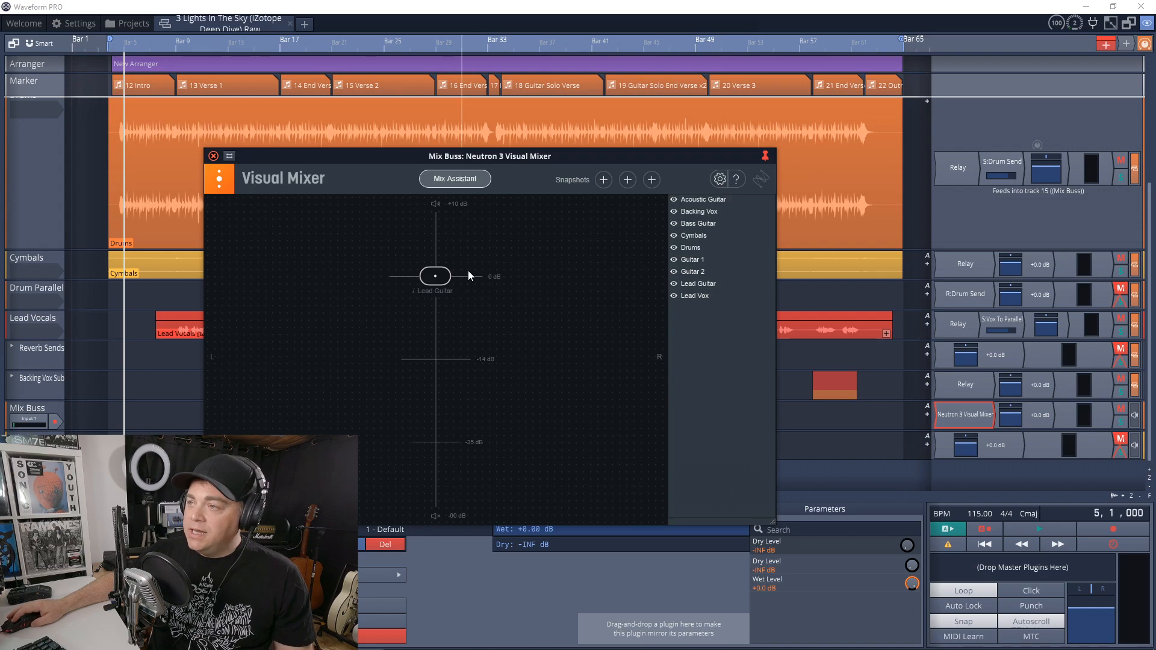
Start Mix Assistant in the Visual Mixer and mark Lead Vox, Lead Guitar and Drums as the mix focus.
{"action": "left_click", "coordinate": [463, 180]}
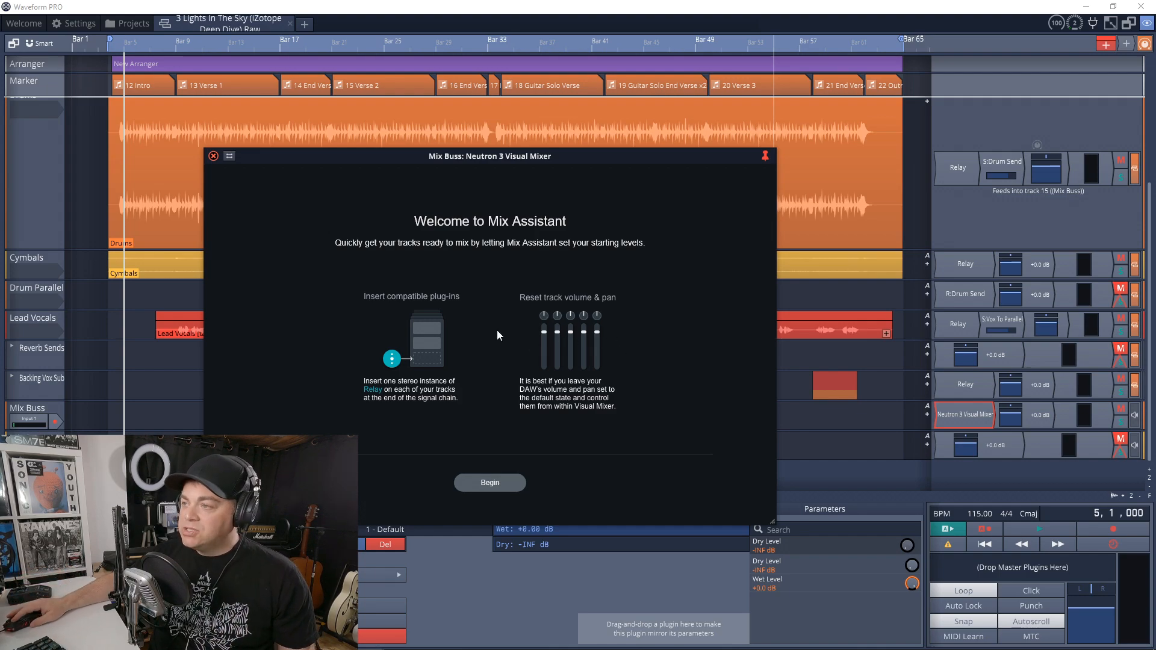
{"action": "left_click", "coordinate": [497, 485]}
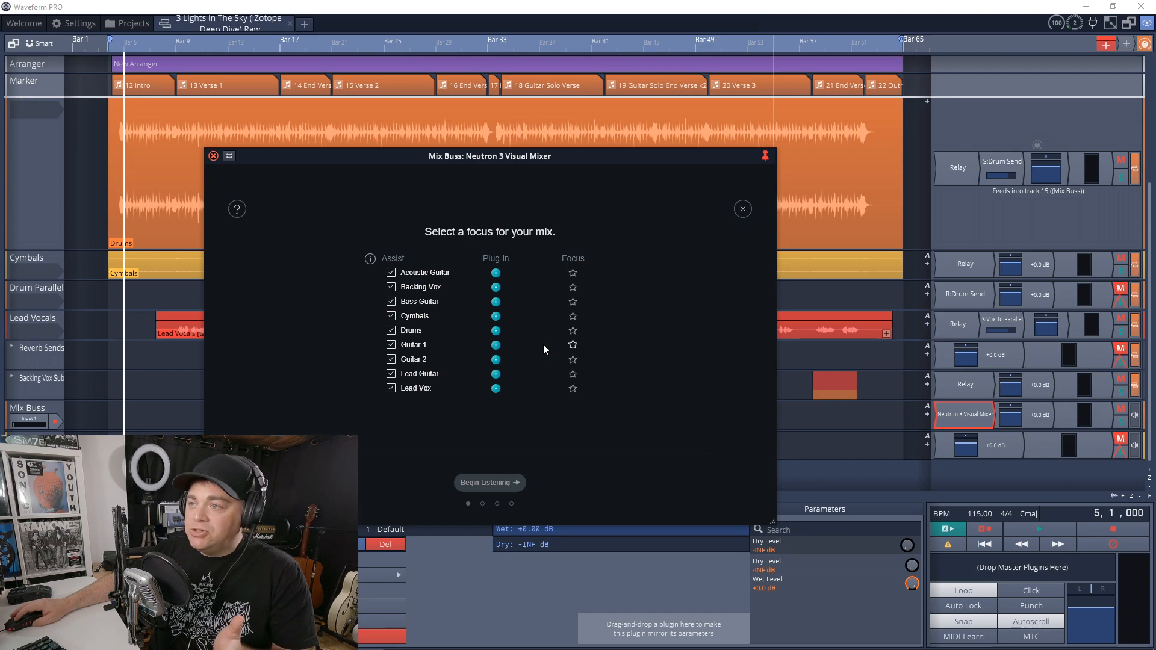
{"action": "left_click", "coordinate": [573, 388]}
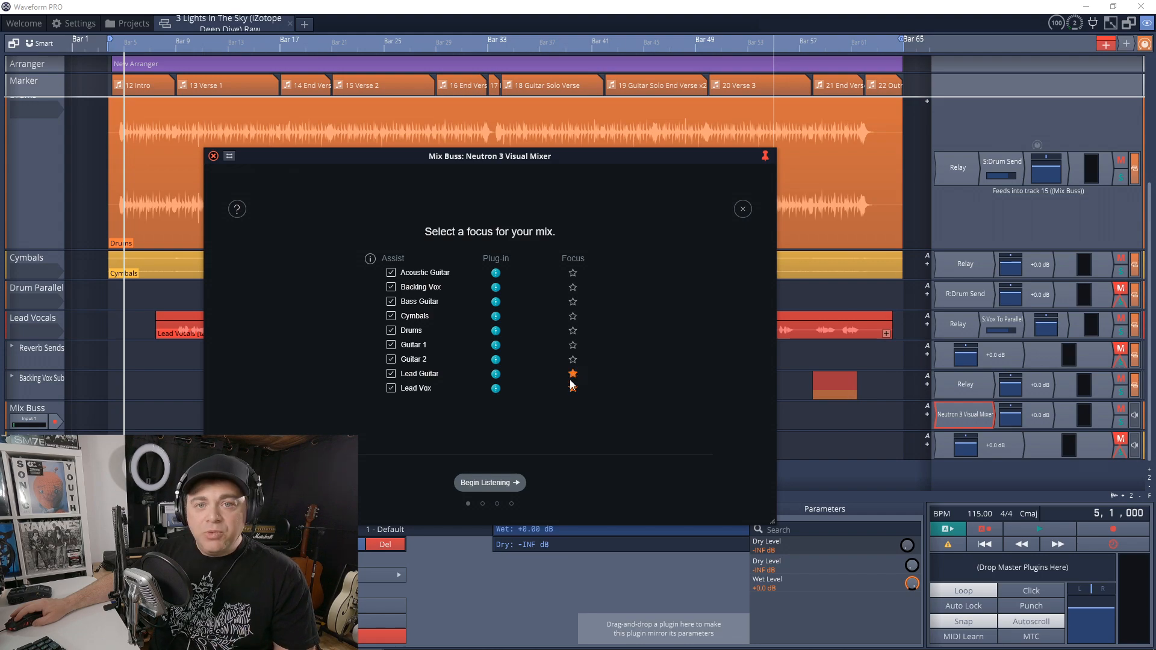
{"action": "left_click", "coordinate": [572, 333]}
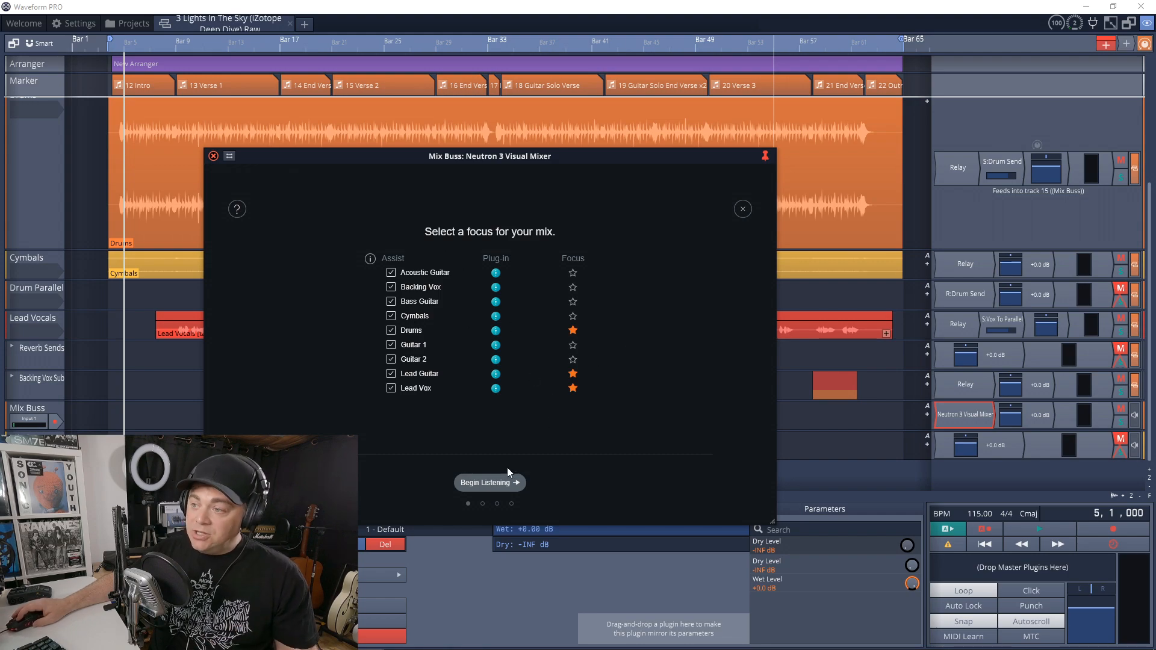
Let Mix Assistant listen to the whole song played from its beginning at bar 4, and go to its results.
{"action": "left_click", "coordinate": [488, 483]}
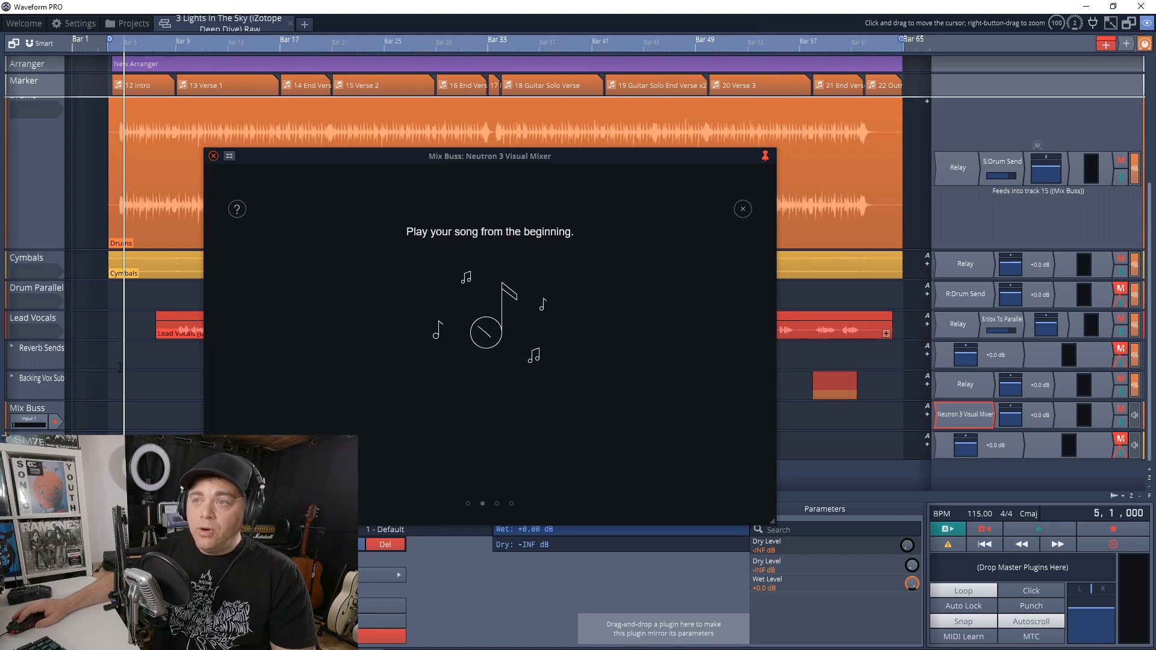
{"action": "left_click", "coordinate": [112, 366]}
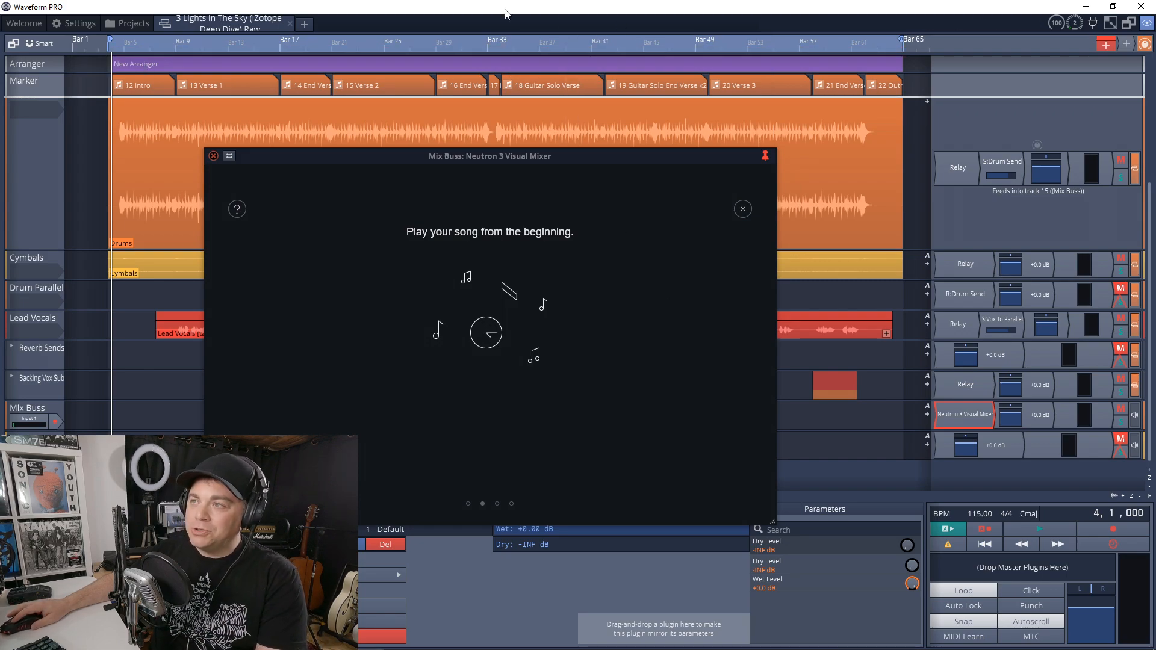
{"action": "key", "text": "space"}
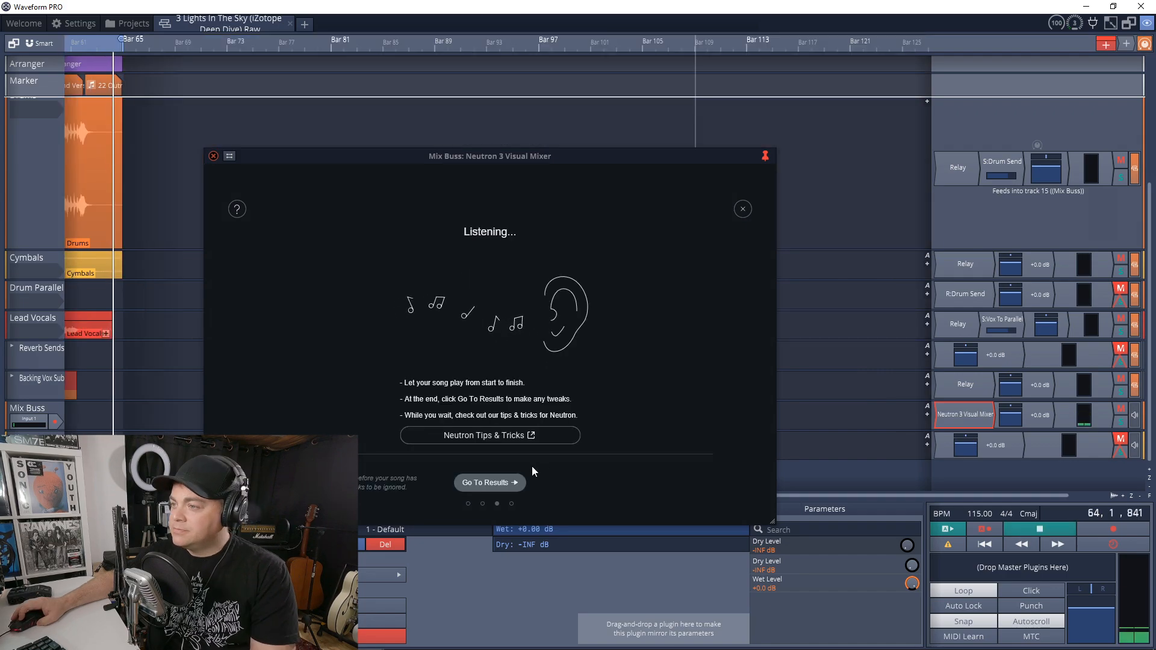
{"action": "left_click", "coordinate": [485, 485]}
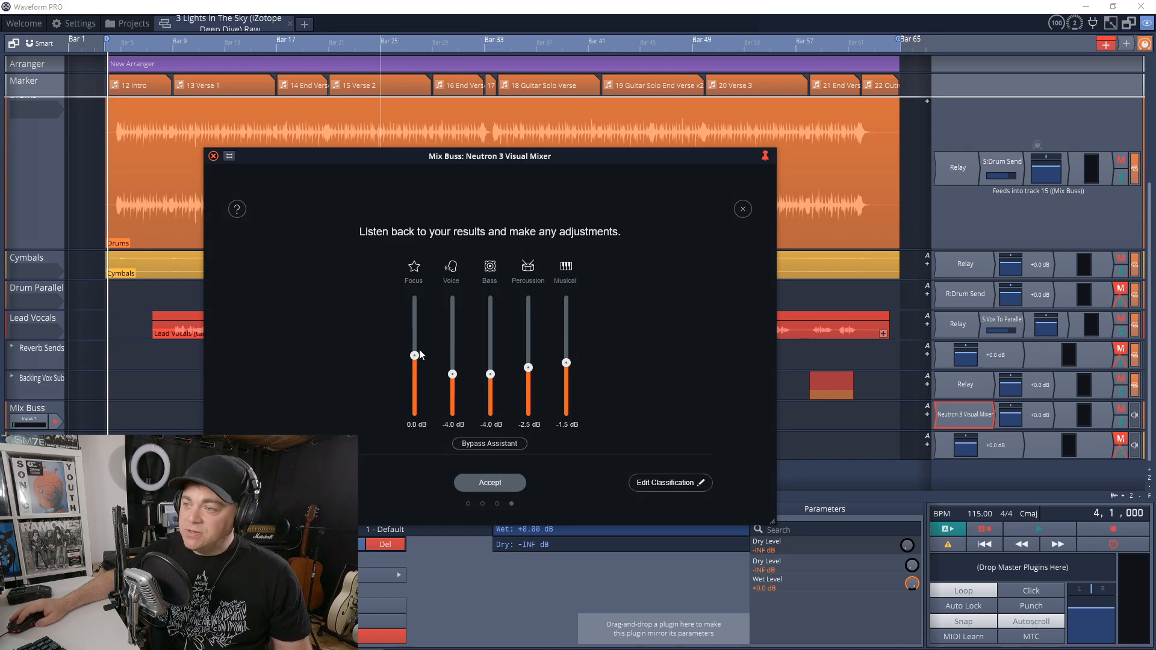
Play the song and set the assistant's levels to Focus 3.7 dB, Voice 0.3 dB, Bass -2.9 dB, Percussion -0.8 dB and Musical 2.2 dB.
{"action": "left_click_drag", "start_coordinate": [415, 357], "coordinate": [415, 345]}
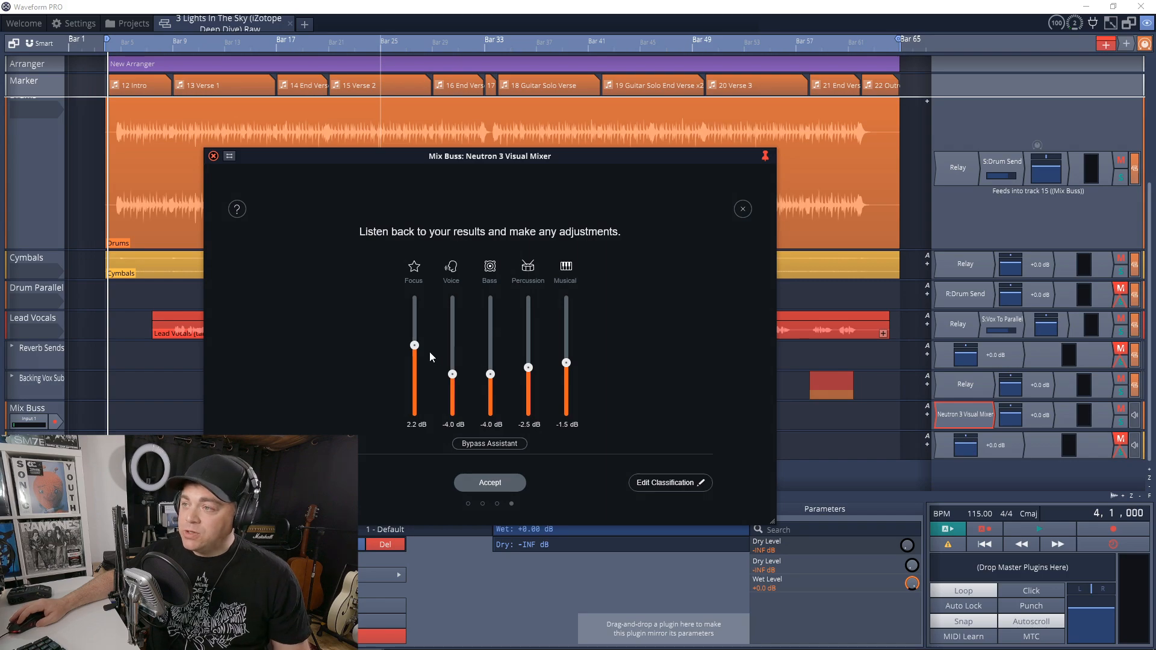
{"action": "left_click_drag", "start_coordinate": [453, 375], "coordinate": [453, 371]}
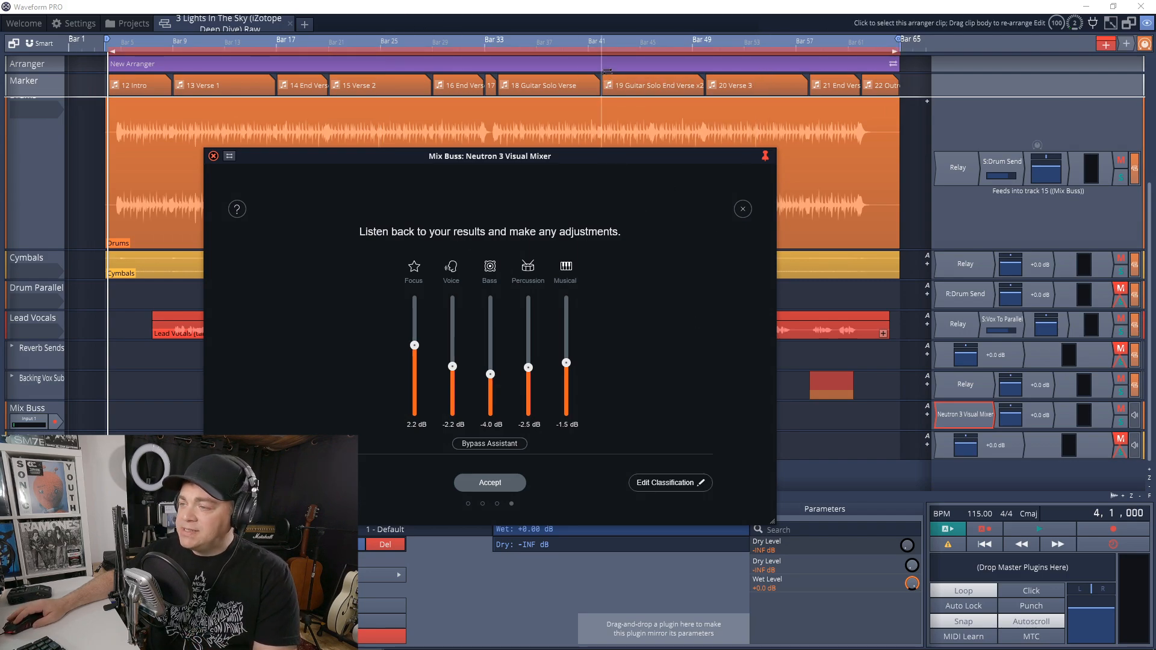
{"action": "left_click", "coordinate": [535, 8]}
{"action": "key", "text": "space"}
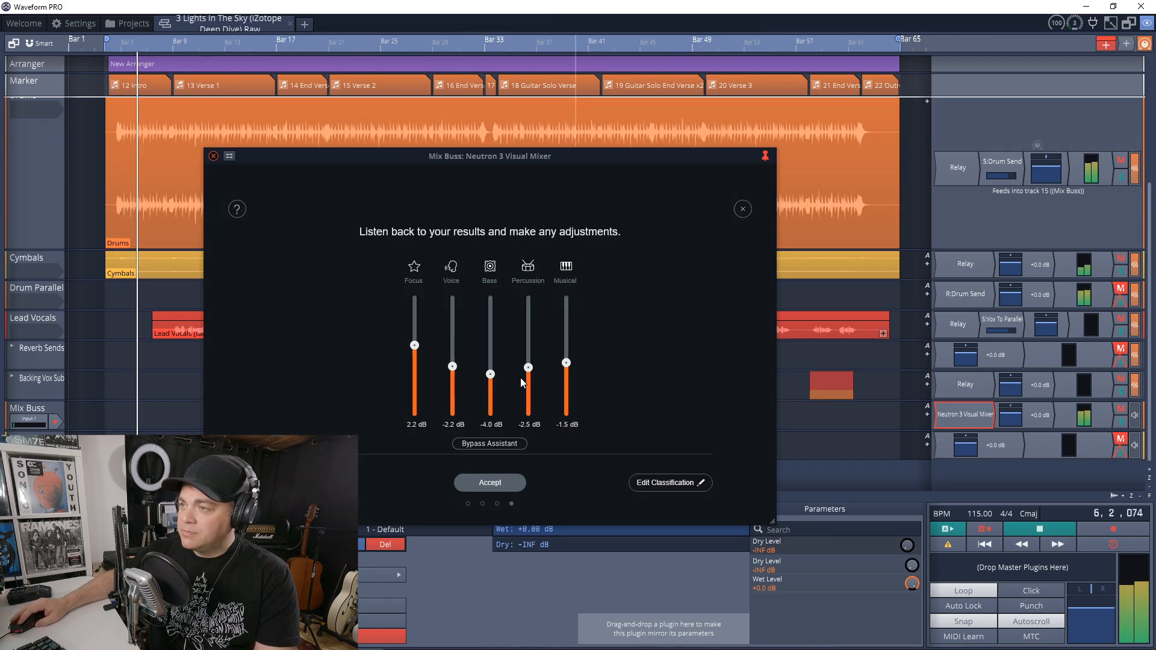
{"action": "left_click_drag", "start_coordinate": [529, 369], "coordinate": [566, 347]}
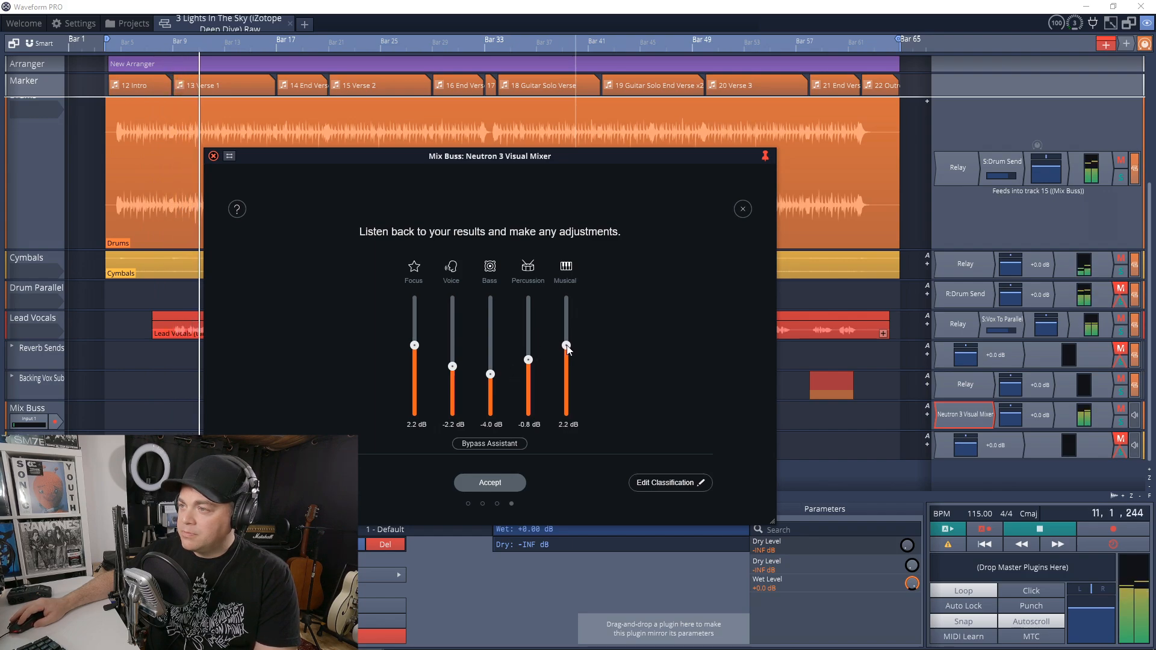
{"action": "left_click_drag", "start_coordinate": [490, 374], "coordinate": [414, 338]}
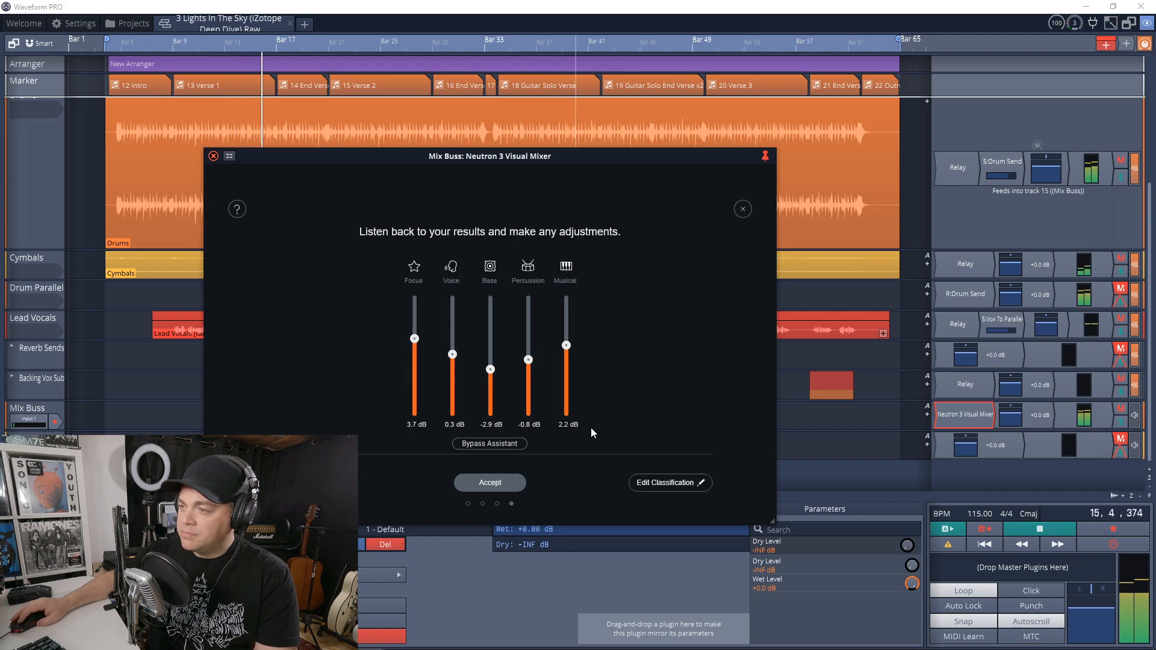
Compare the mix with the assistant bypassed and active, stop playback and accept the assistant's levels.
{"action": "left_click", "coordinate": [509, 446]}
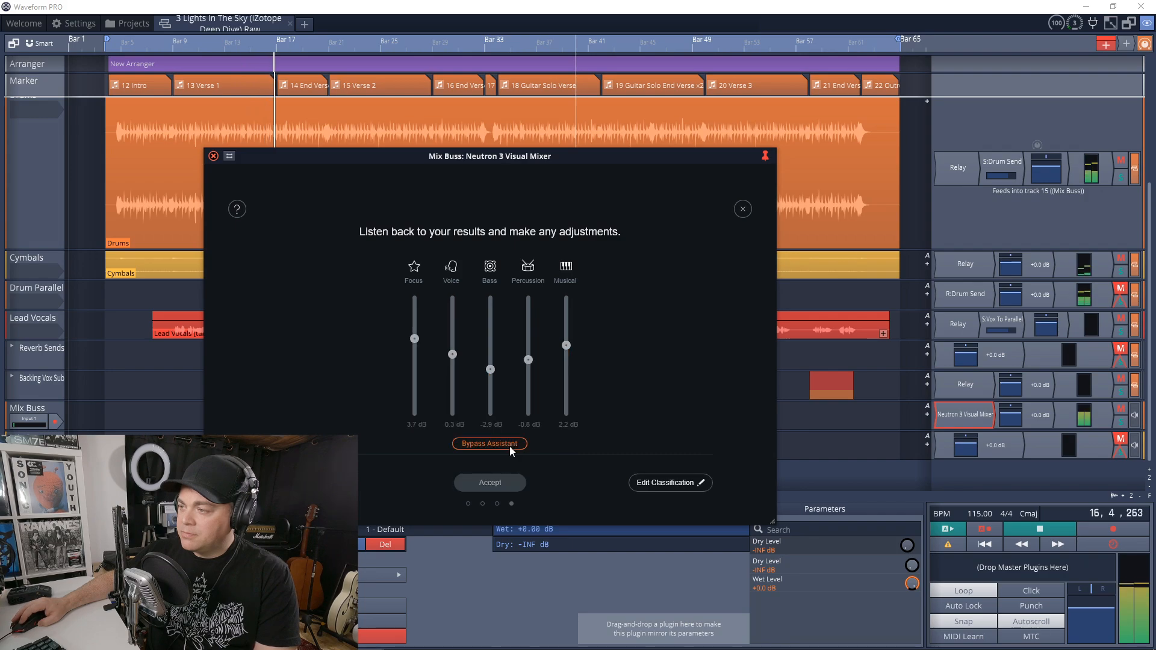
{"action": "left_click", "coordinate": [509, 446]}
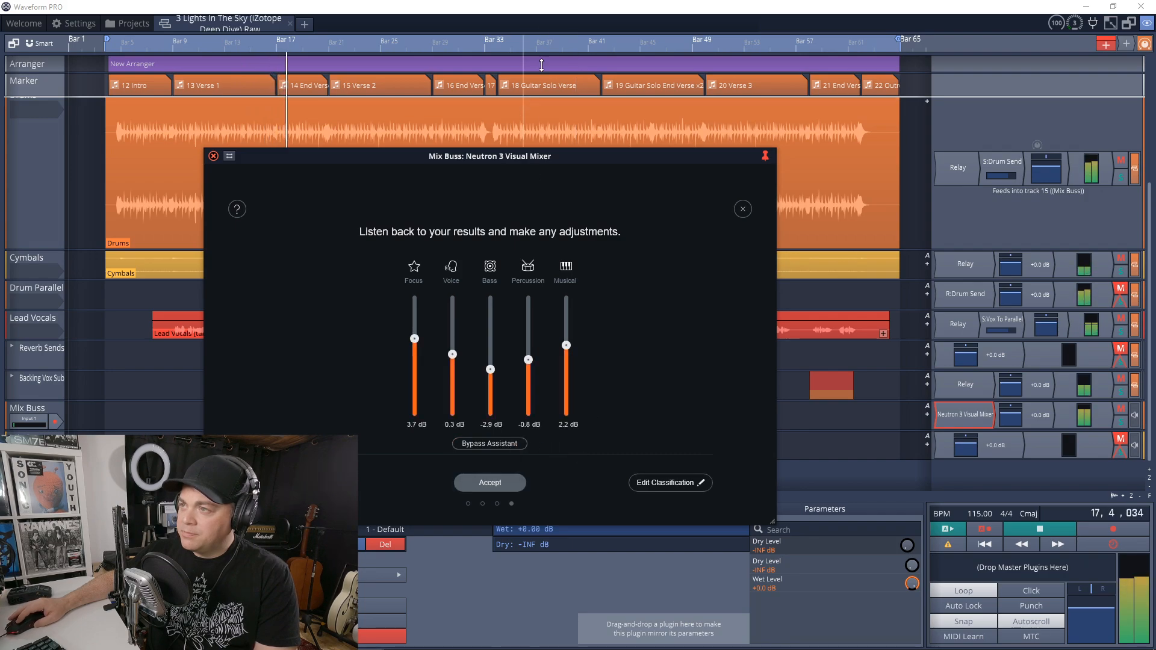
{"action": "key", "text": "space"}
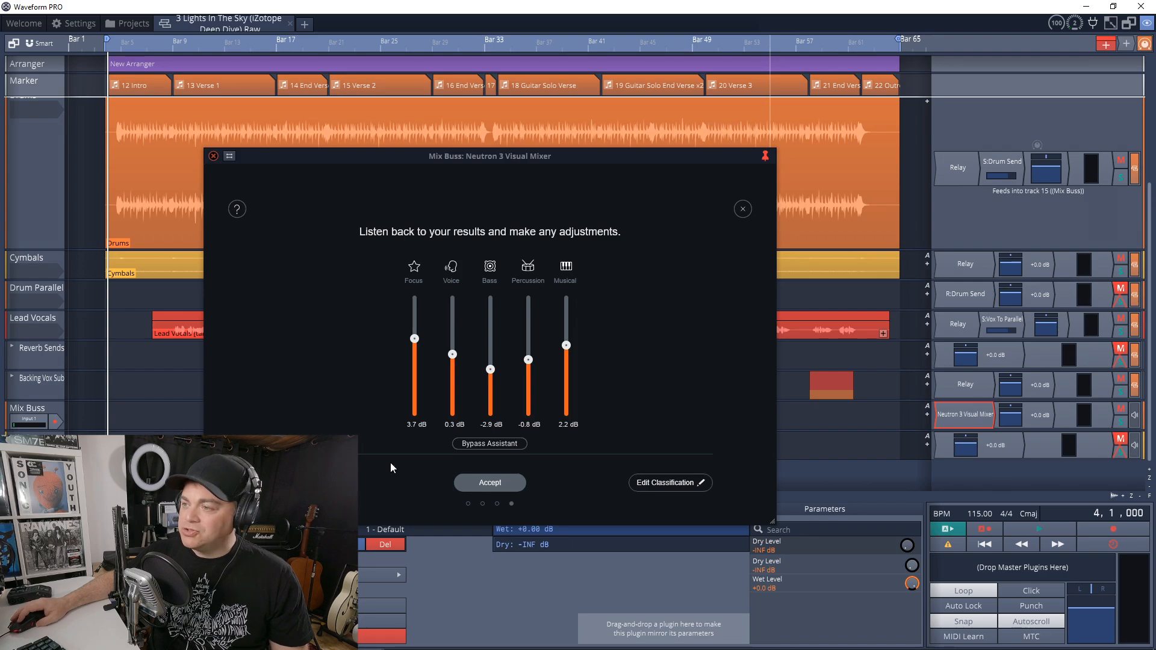
{"action": "left_click", "coordinate": [486, 489]}
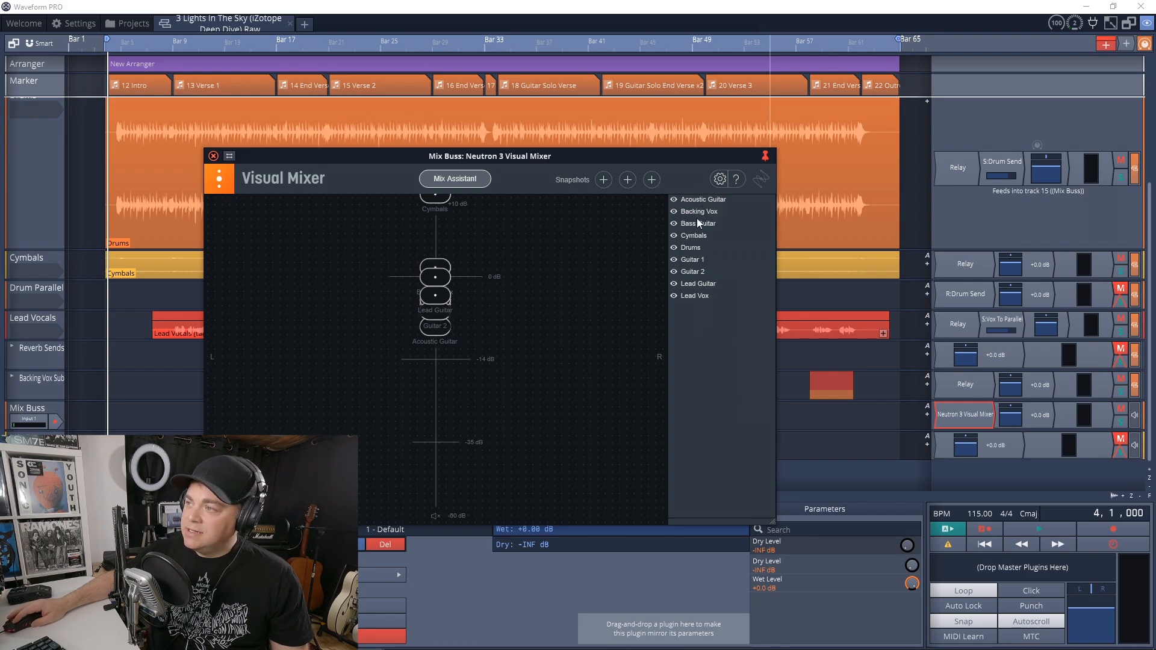
Select the Acoustic Guitar node in the Visual Mixer and raise its level slightly to about -8.4 dB, keeping it centred.
{"action": "left_click", "coordinate": [700, 201]}
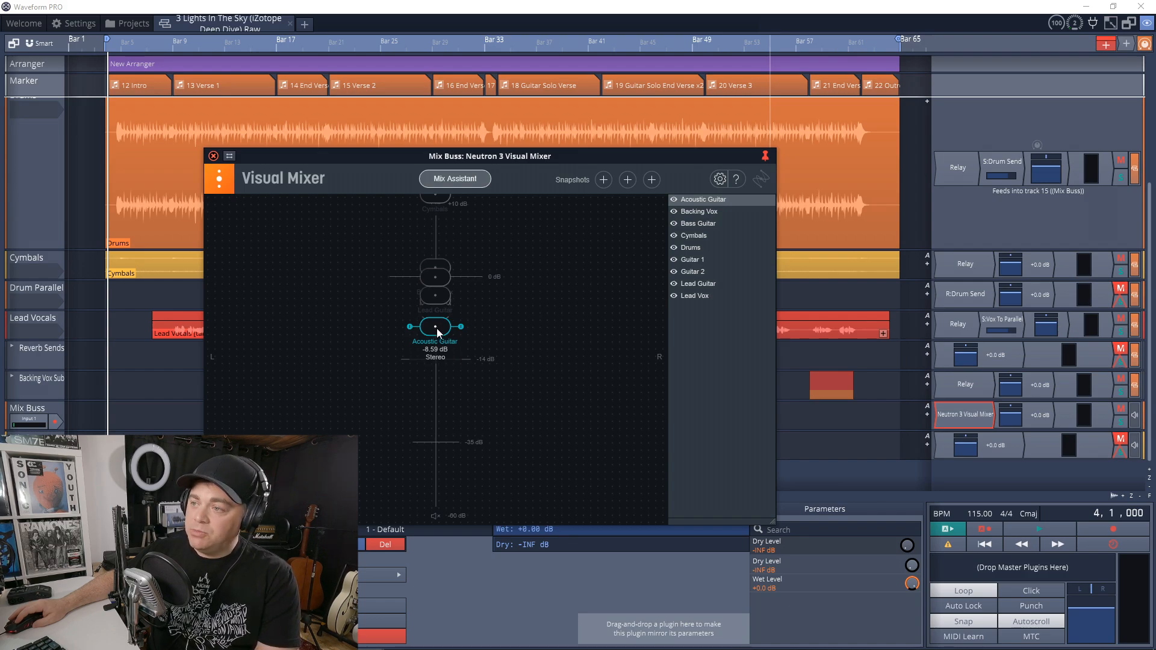
{"action": "mouse_move", "coordinate": [437, 331]}
{"action": "left_mouse_down"}
{"action": "mouse_move", "coordinate": [440, 296]}
{"action": "mouse_move", "coordinate": [445, 380]}
{"action": "mouse_move", "coordinate": [452, 304]}
{"action": "mouse_move", "coordinate": [453, 329]}
{"action": "left_mouse_up"}
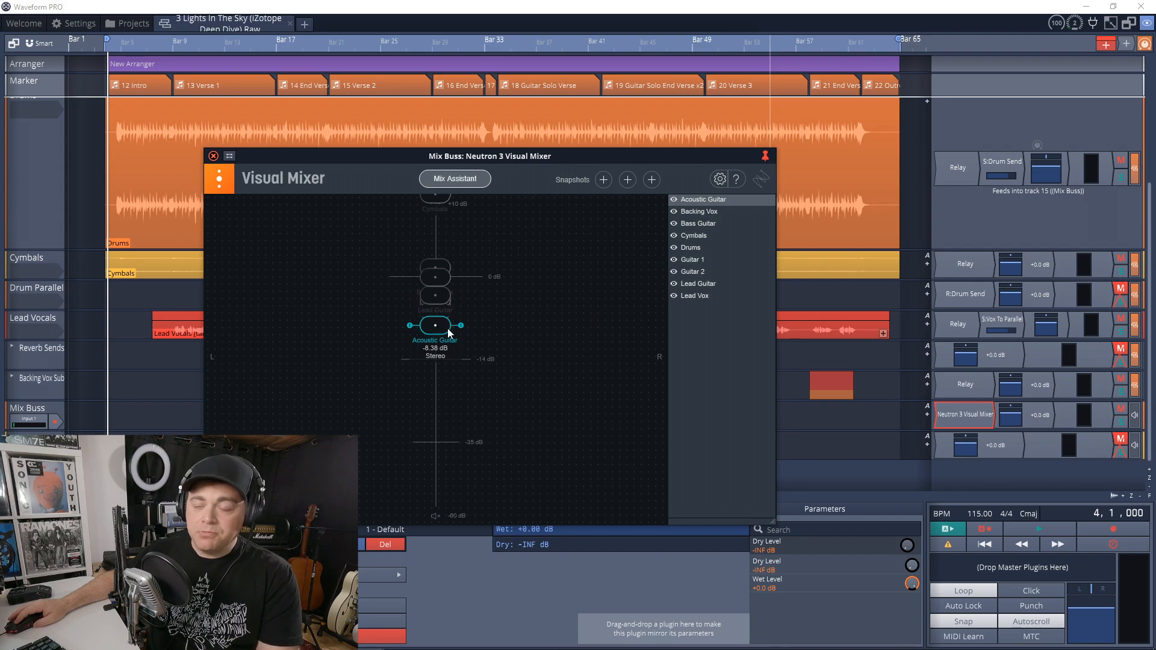
{"action": "left_click_drag", "start_coordinate": [437, 327], "coordinate": [450, 349]}
Pan Guitar 1 hard left and Guitar 2 hard right in the Visual Mixer, keeping their levels near -6 dB.
{"action": "left_click", "coordinate": [692, 259]}
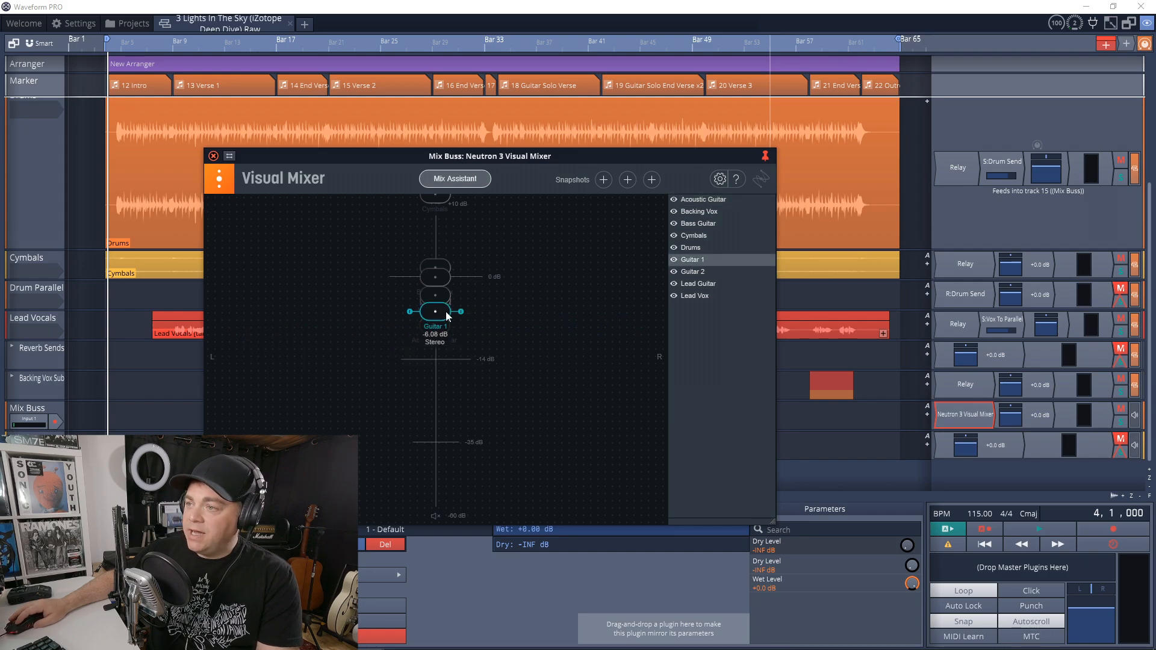
{"action": "left_click_drag", "start_coordinate": [441, 319], "coordinate": [220, 316]}
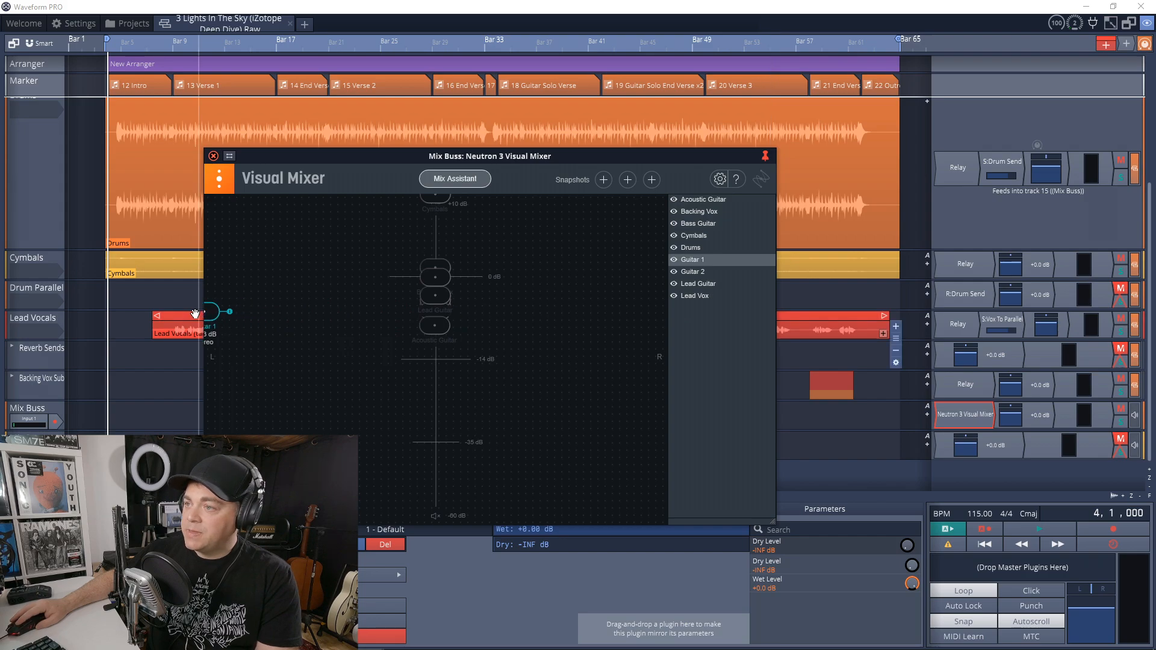
{"action": "left_click", "coordinate": [691, 272]}
{"action": "left_click_drag", "start_coordinate": [440, 318], "coordinate": [694, 330]}
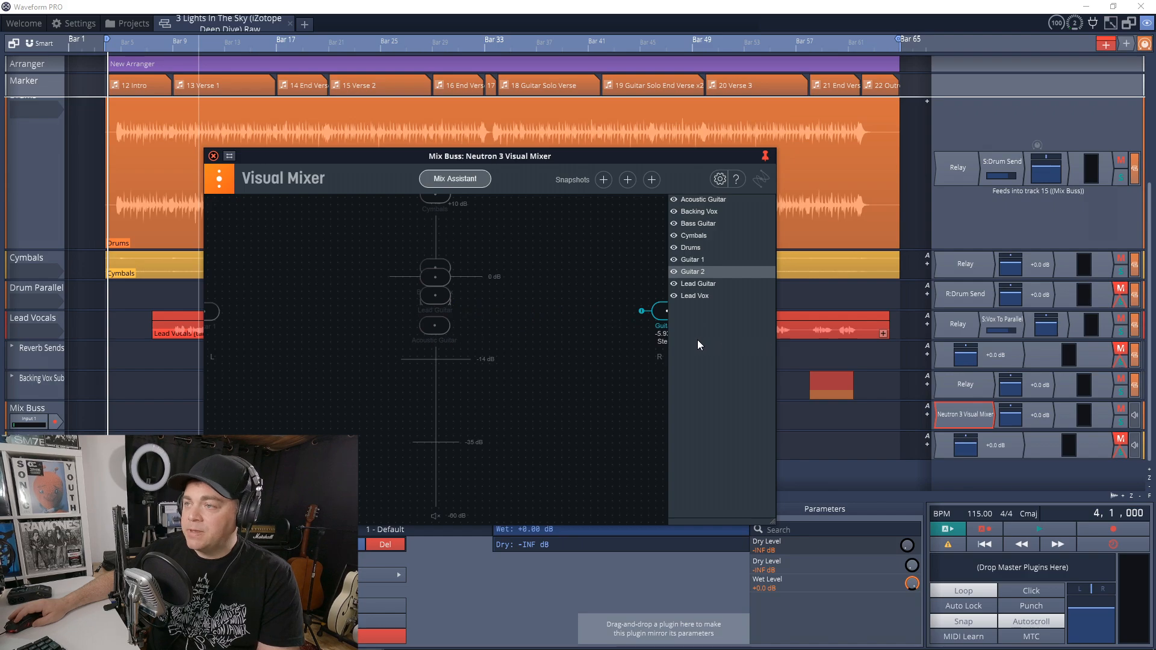